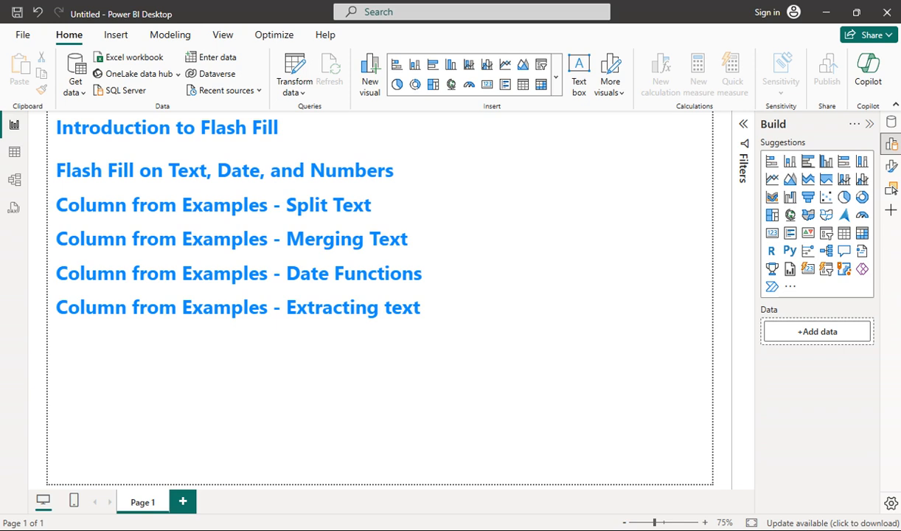
# - Switch to File Explorer and open the Column From Examples workbook in Excel
pyautogui.hotkey('alt', 'Tab')
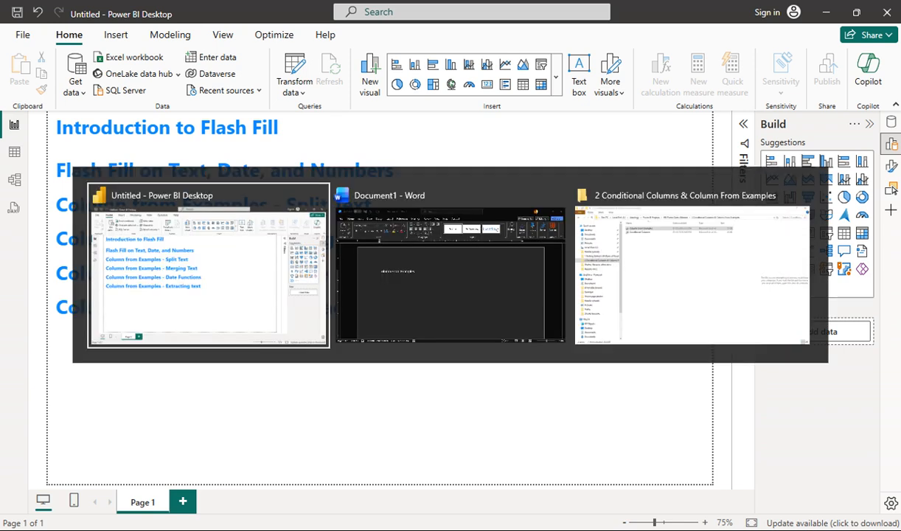
pyautogui.press('Tab')
pyautogui.press('Tab')
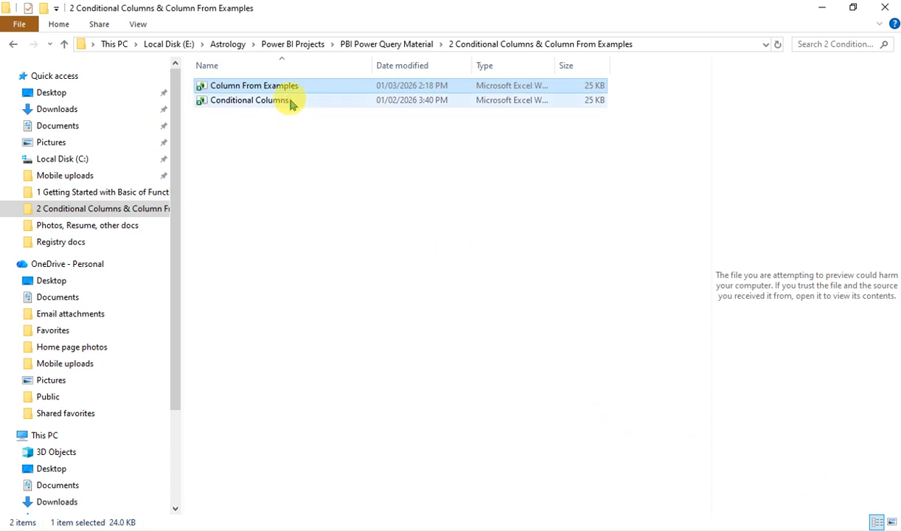
pyautogui.press('Return')
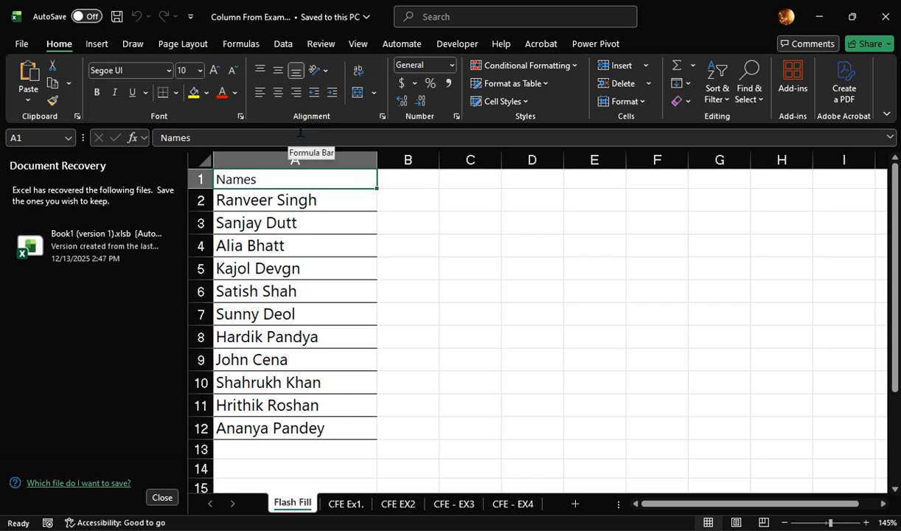
# - Dismiss the Document Recovery list, choosing to view the recovered files later
pyautogui.click(161, 497)
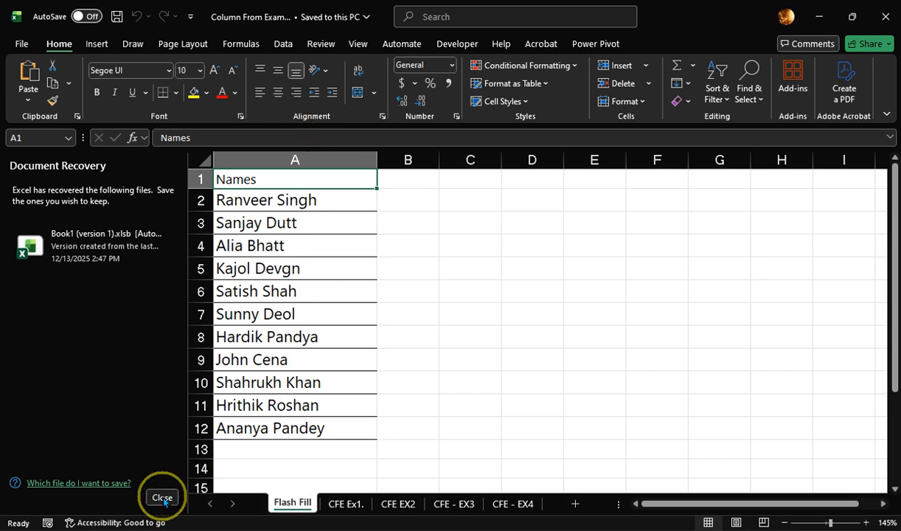
pyautogui.click(240, 182)
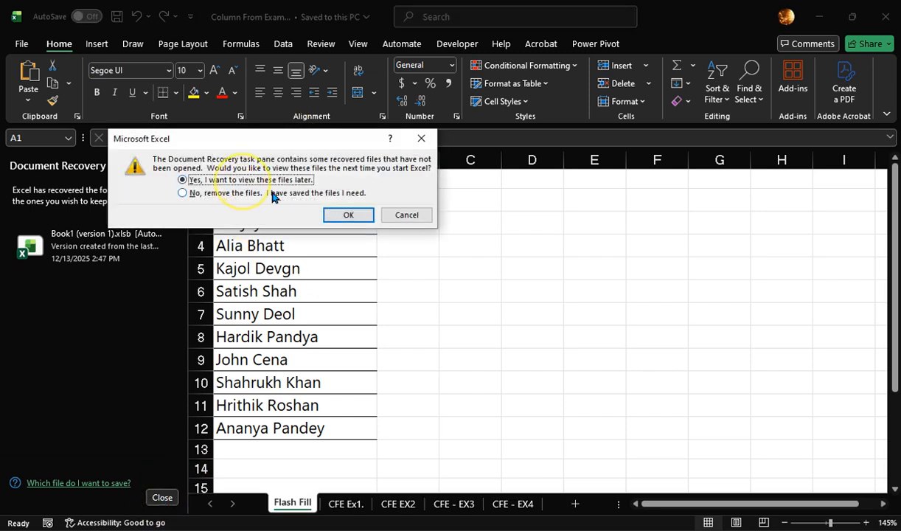
pyautogui.click(324, 212)
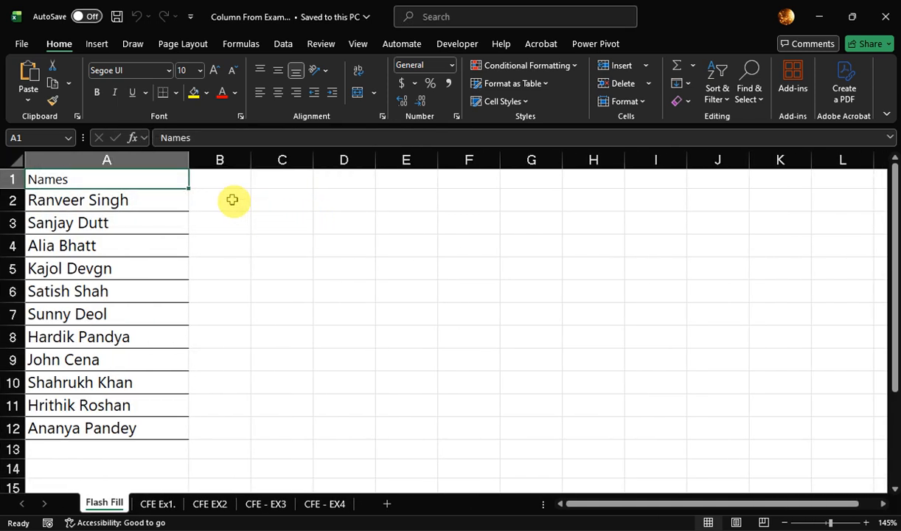
# - Look through the full names listed under the Names heading in column A of the Flash Fill sheet
pyautogui.click(229, 196)
pyautogui.press('Up')
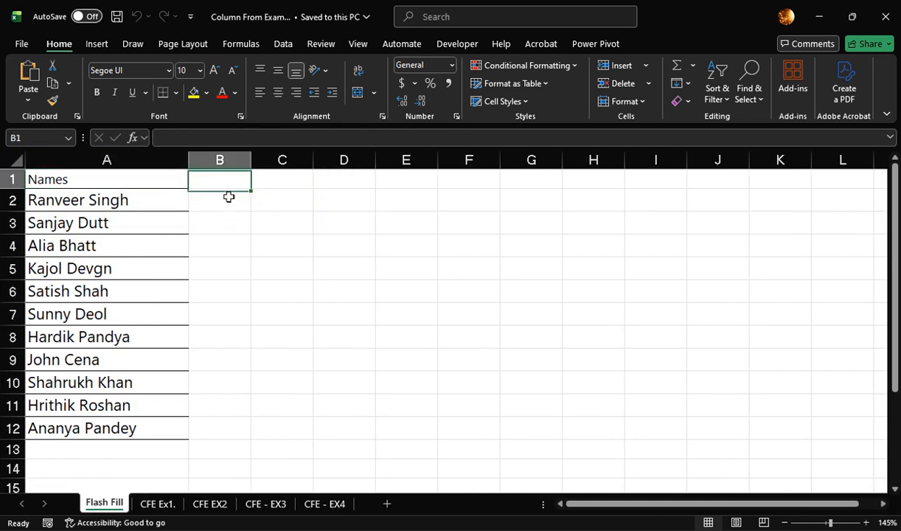
pyautogui.press('Left')
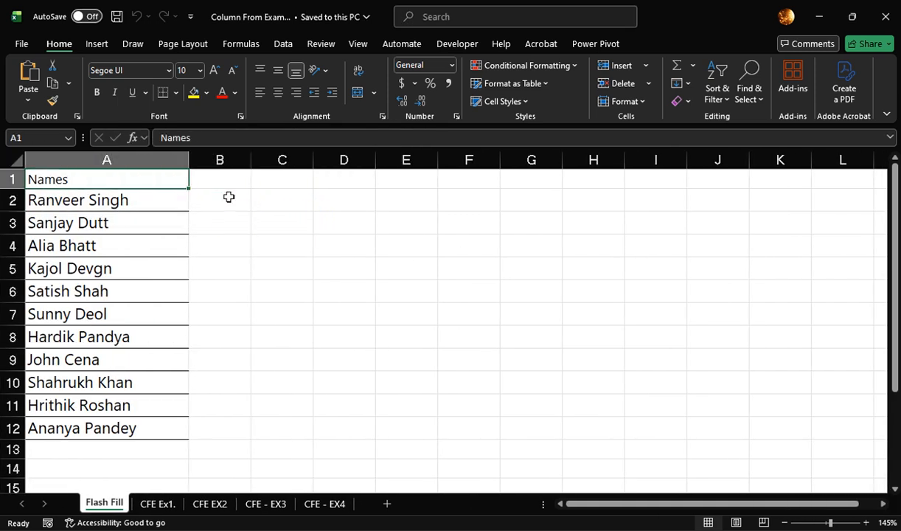
pyautogui.press('Down')
pyautogui.press('Up')
pyautogui.press('Down')
pyautogui.press('Down')
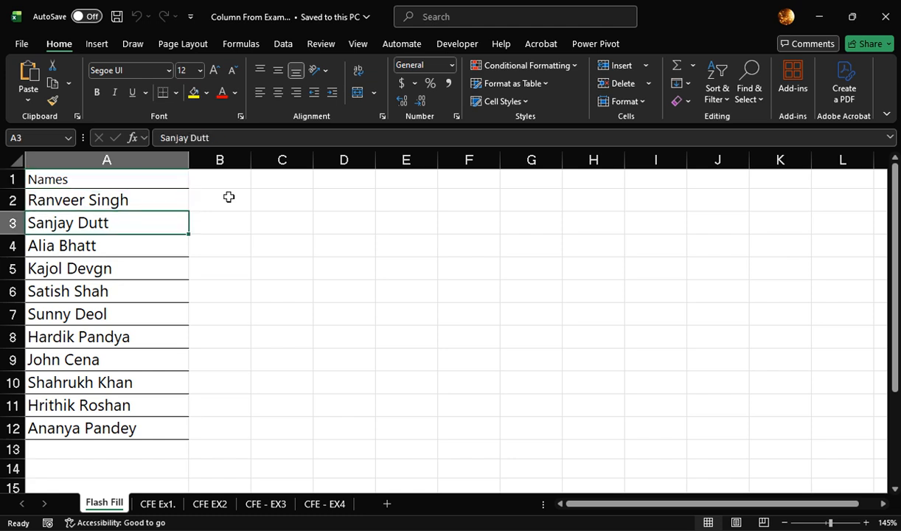
pyautogui.press('Down')
pyautogui.press('Down')
pyautogui.press('Down')
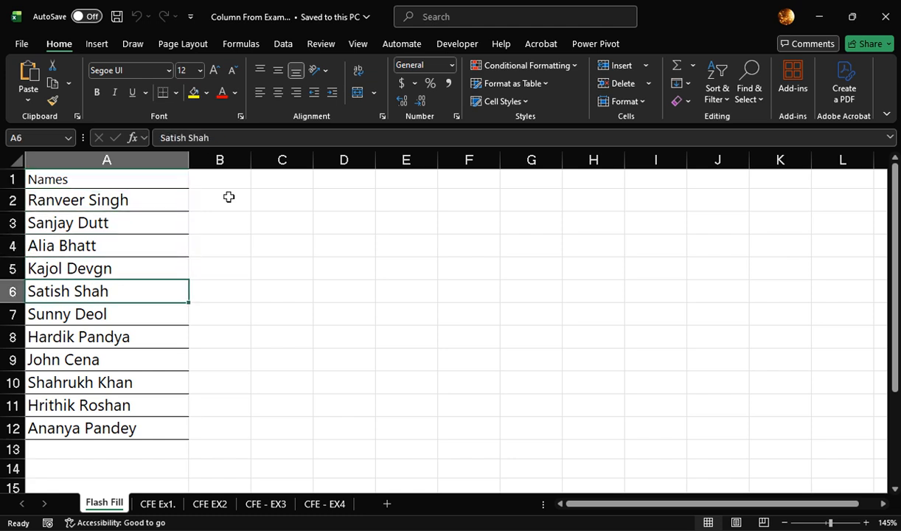
pyautogui.press('Up')
pyautogui.press('Up')
pyautogui.press('Up')
pyautogui.press('Up')
pyautogui.press('Down')
pyautogui.press('Down')
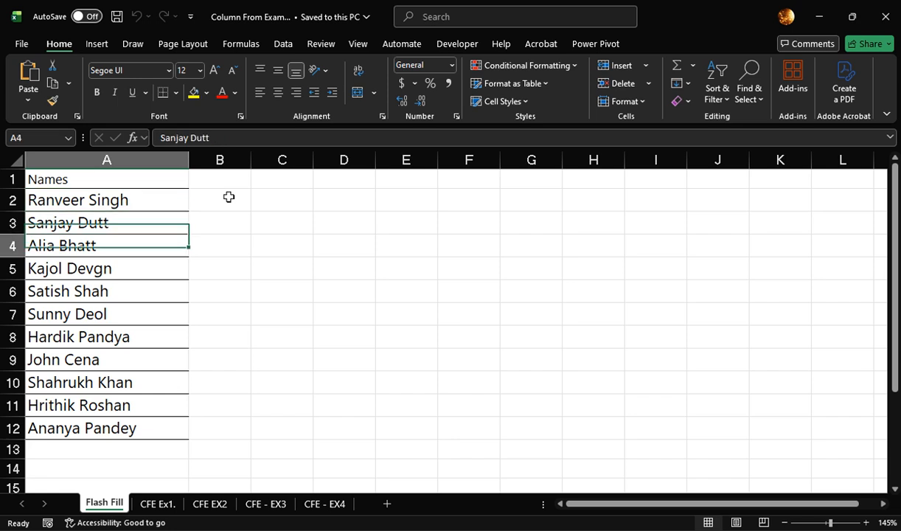
pyautogui.press('Down')
pyautogui.press('Down')
pyautogui.press('Down')
pyautogui.press('Down')
pyautogui.press('Down')
pyautogui.press('Down')
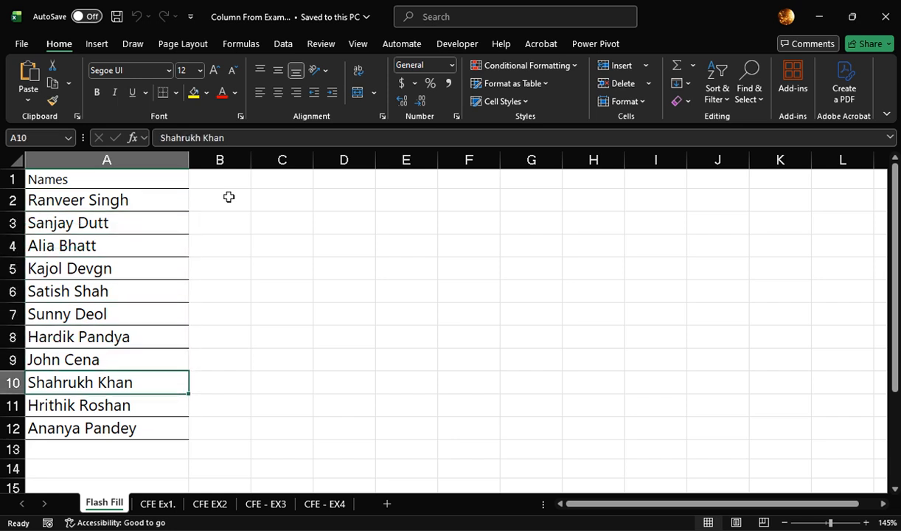
pyautogui.press('Up')
pyautogui.press('Up')
pyautogui.press('Up')
pyautogui.press('Up')
pyautogui.press('Up')
pyautogui.press('Up')
pyautogui.press('Up')
pyautogui.press('Up')
pyautogui.press('Up')
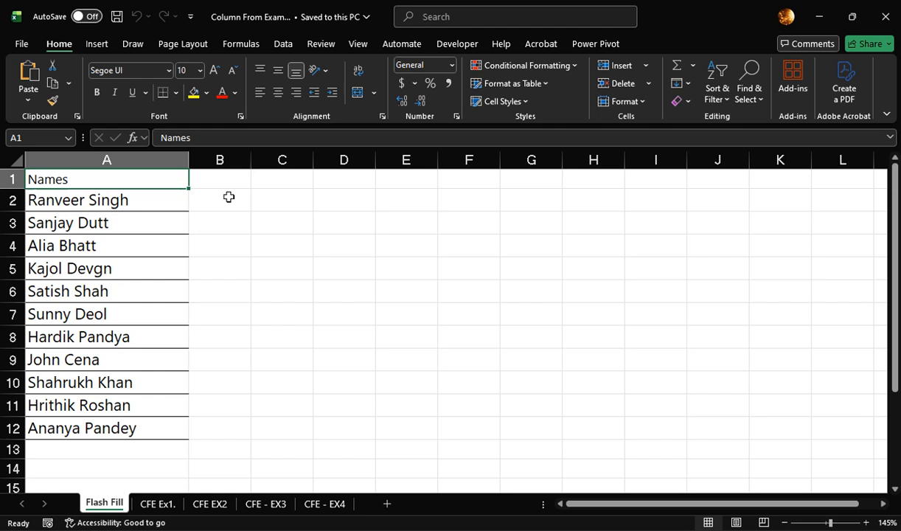
# - Add the heading Company Name in C1 with XYZ in C2, and autofit column C's width
pyautogui.press('Right')
pyautogui.press('Right')
pyautogui.write('Company Name')
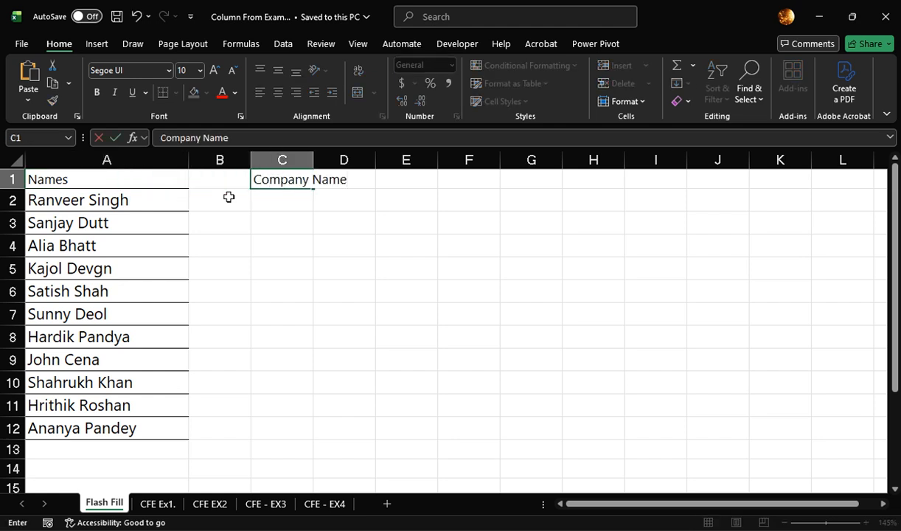
pyautogui.press('Return')
pyautogui.write('XYZ')
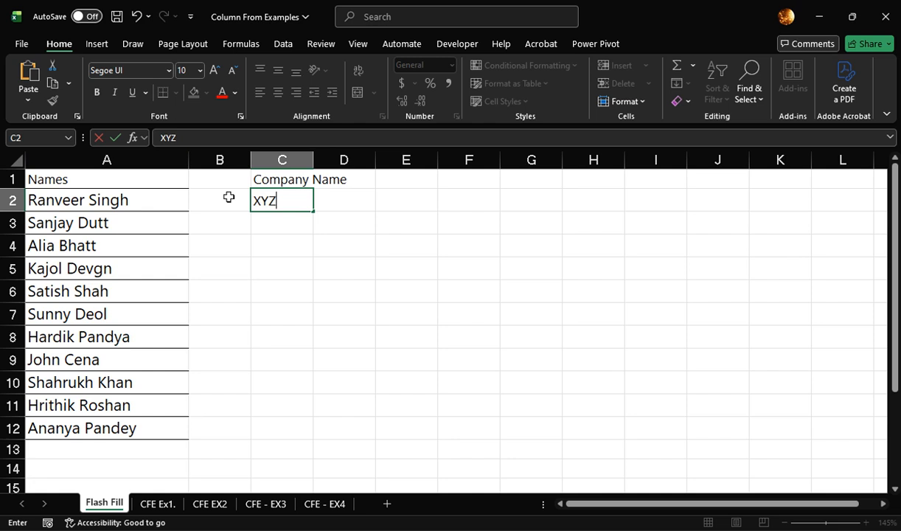
pyautogui.click(228, 197)
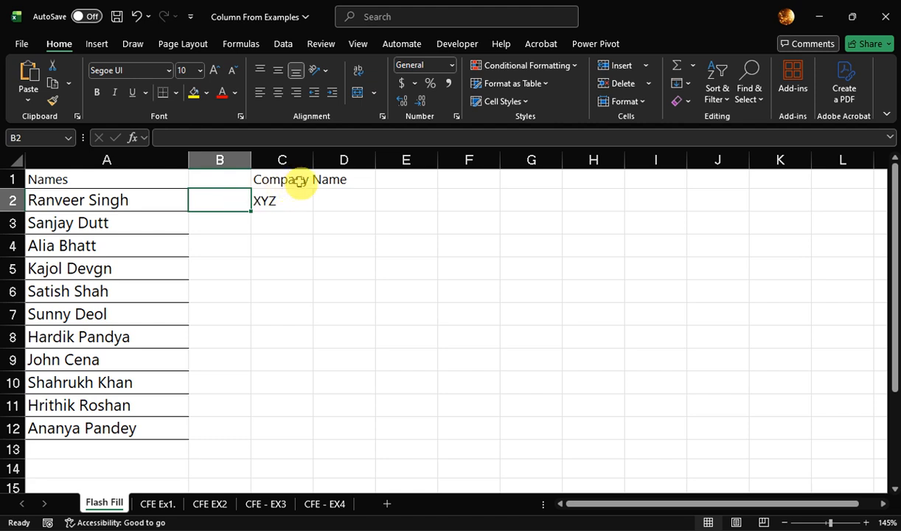
pyautogui.doubleClick(314, 160)
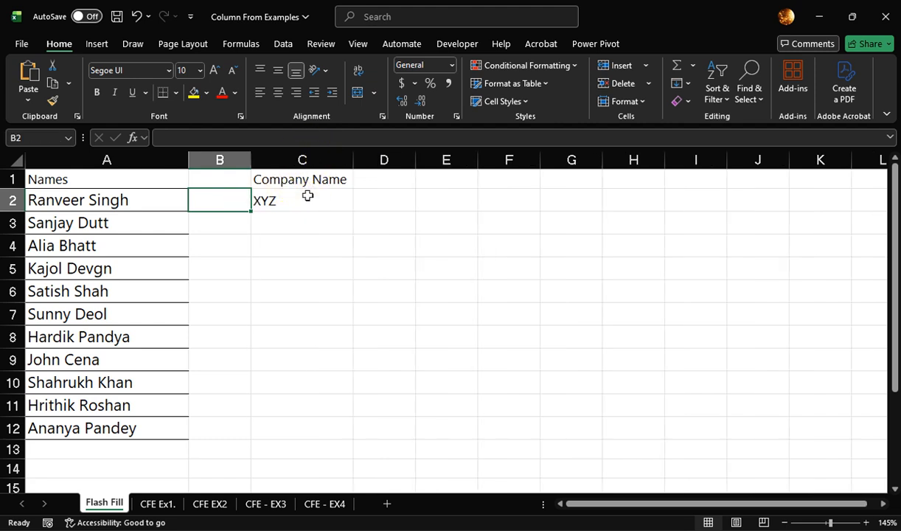
# - Switch to the Word document and add the line "Flash Fill" below "Column From Examples"
pyautogui.hotkey('alt', 'Tab')
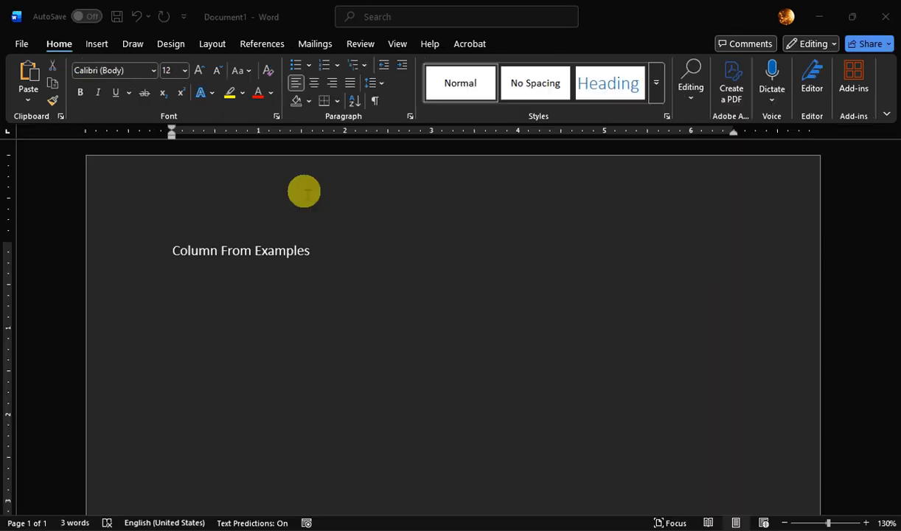
pyautogui.press('Return')
pyautogui.write('Fla')
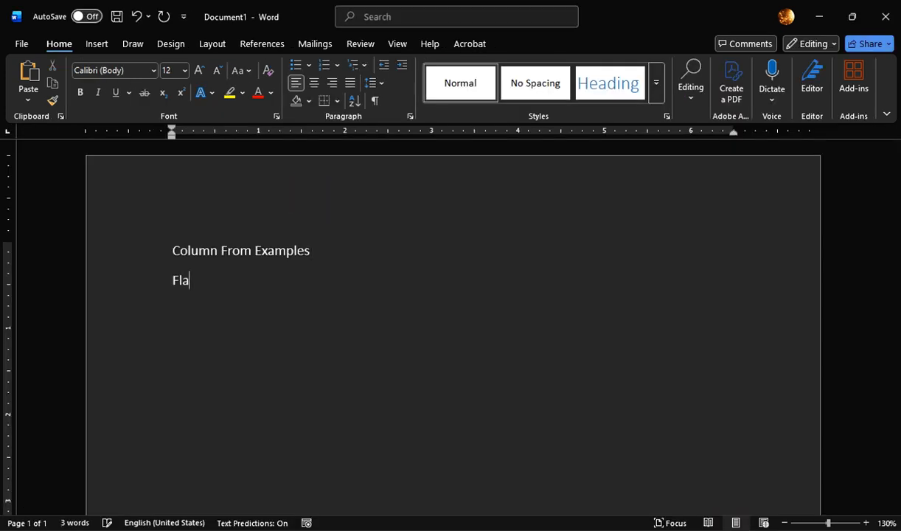
pyautogui.write('sh Fill')
# - Switch back to Excel, enter the first name from A2 in B2, and Flash Fill the first names down column B
pyautogui.hotkey('alt', 'Tab')
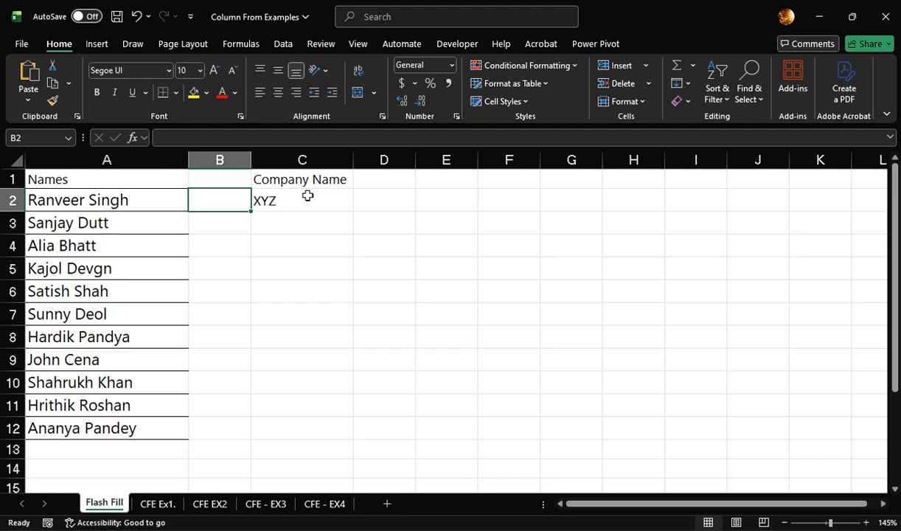
pyautogui.press('Left')
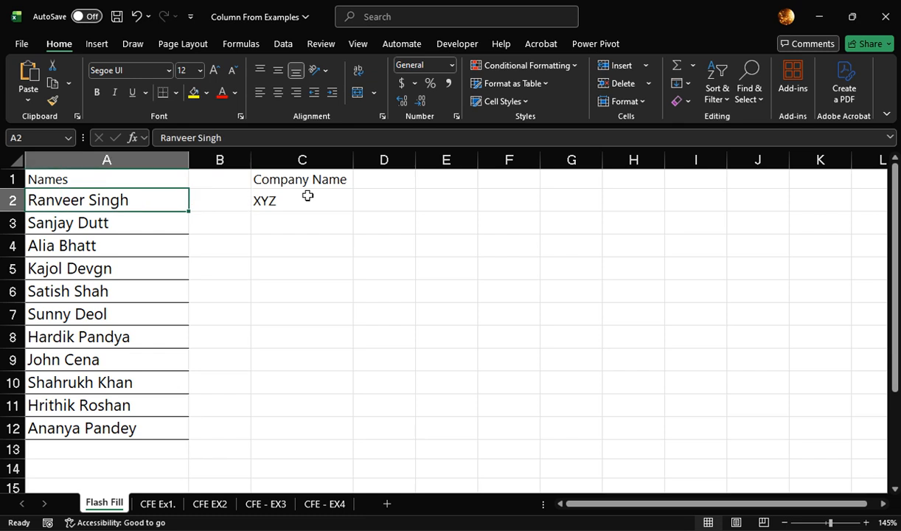
pyautogui.press('Right')
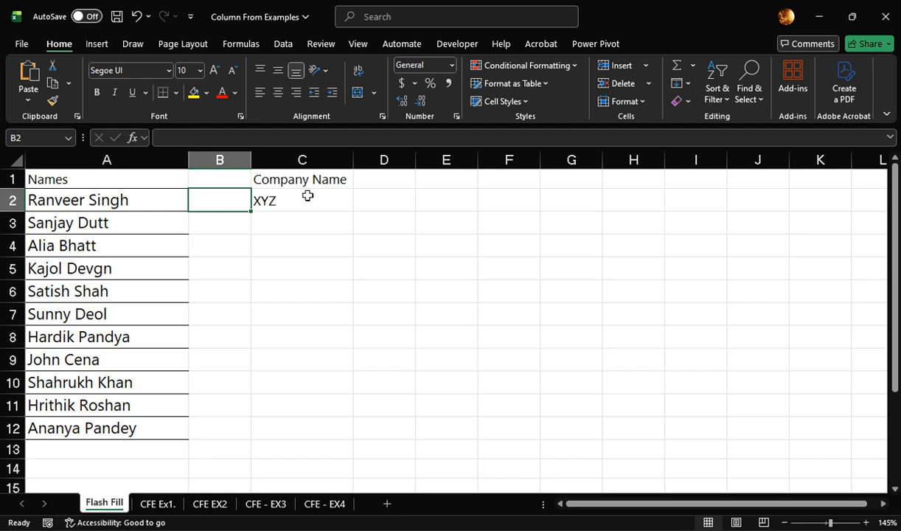
pyautogui.write('Ran')
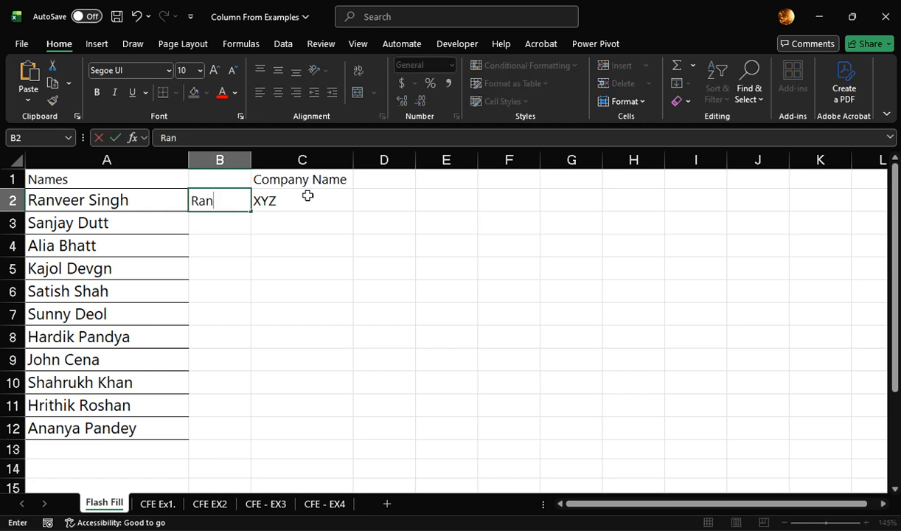
pyautogui.write('veer')
pyautogui.press('Return')
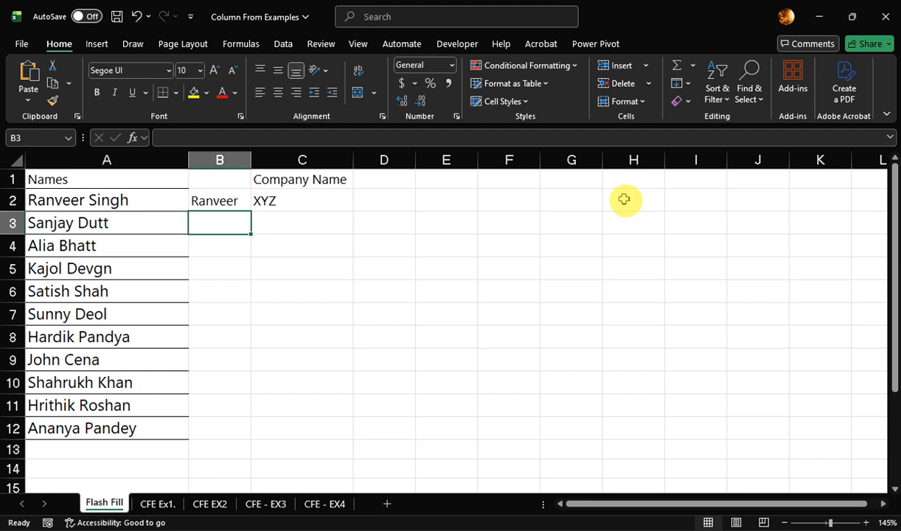
pyautogui.click(687, 84)
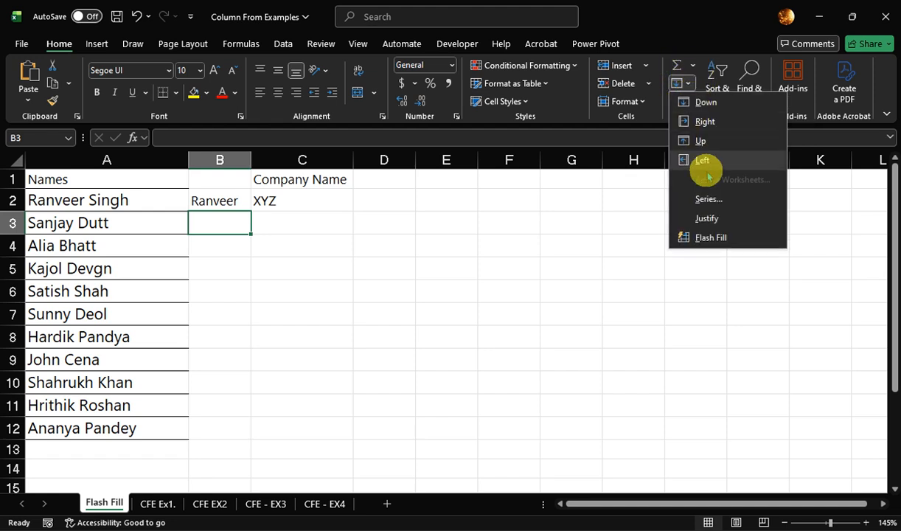
pyautogui.click(711, 238)
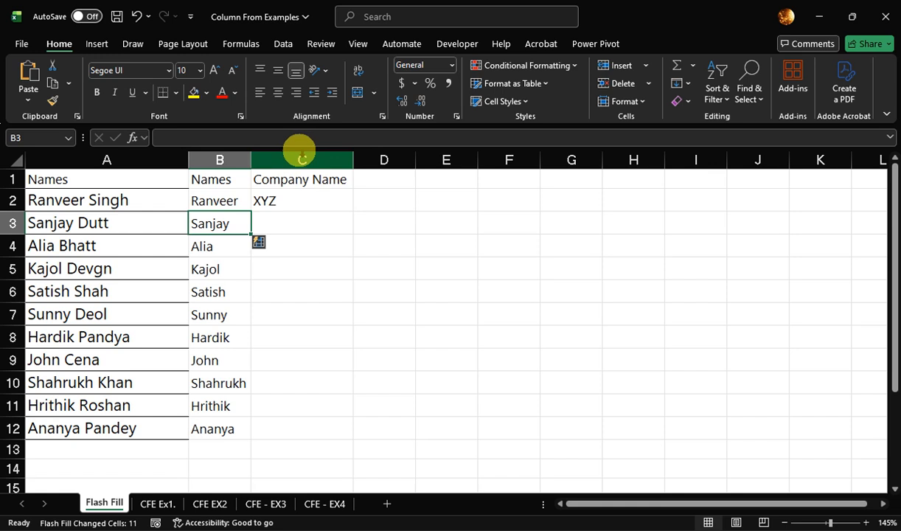
# - Insert a blank column before the Company Name column
pyautogui.click(300, 159)
pyautogui.rightClick(303, 158)
pyautogui.click(342, 292)
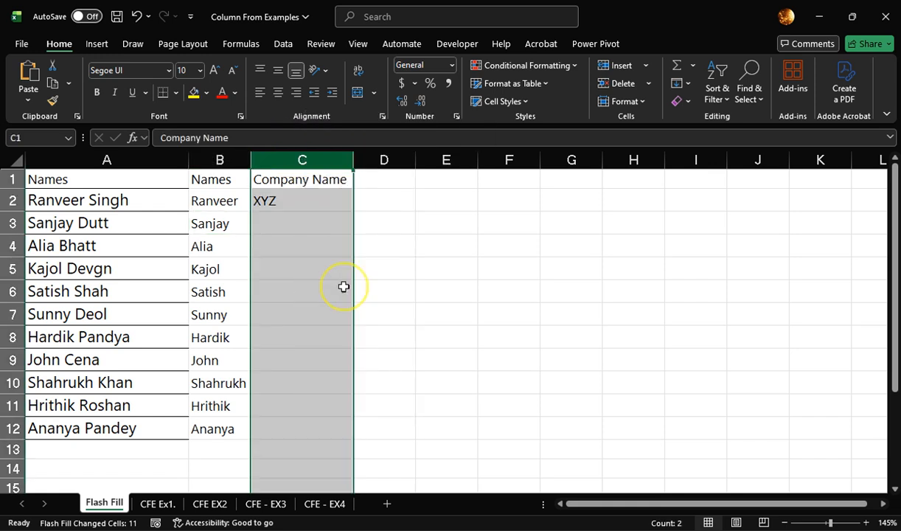
# - Enter the last name from A2 in C2 and Flash Fill the last names down column C
pyautogui.click(291, 201)
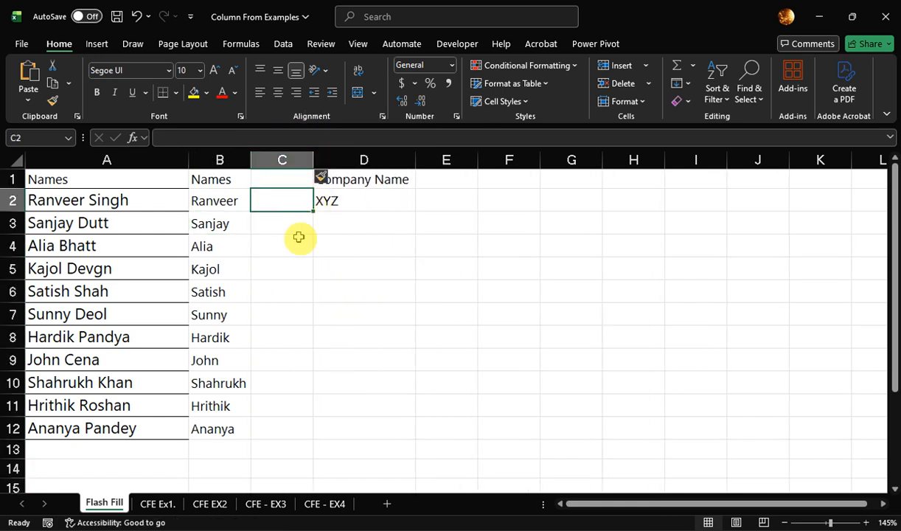
pyautogui.write('Singh')
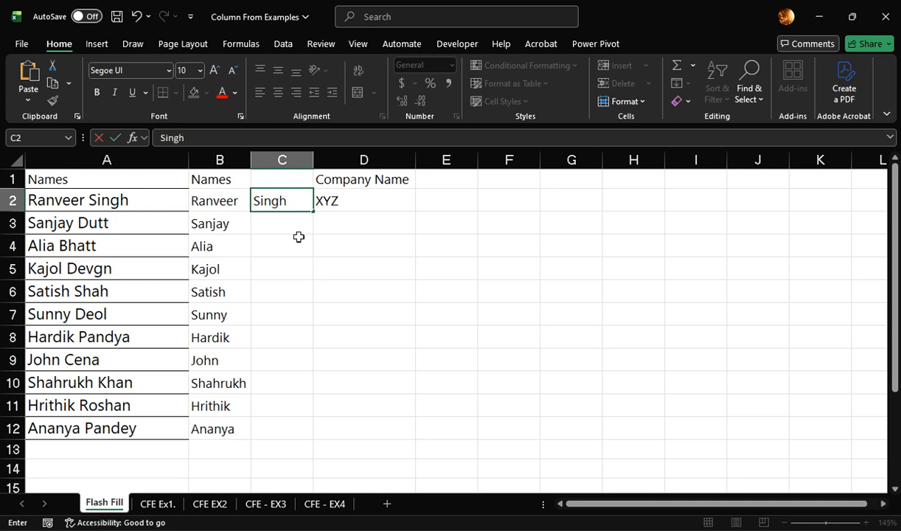
pyautogui.press('Return')
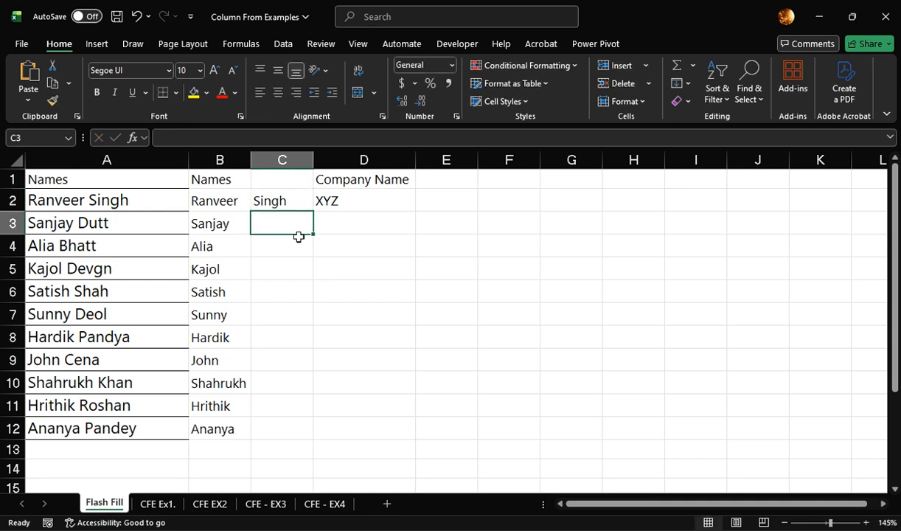
pyautogui.click(687, 85)
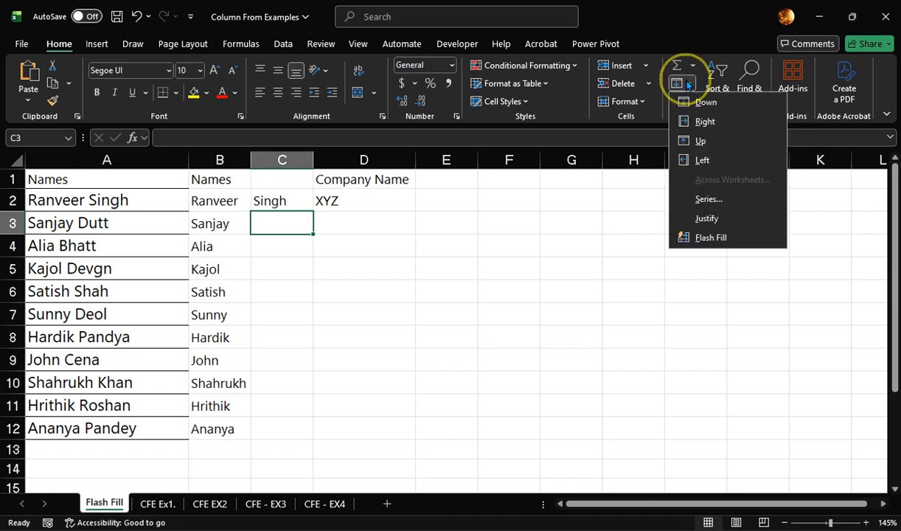
pyautogui.click(708, 237)
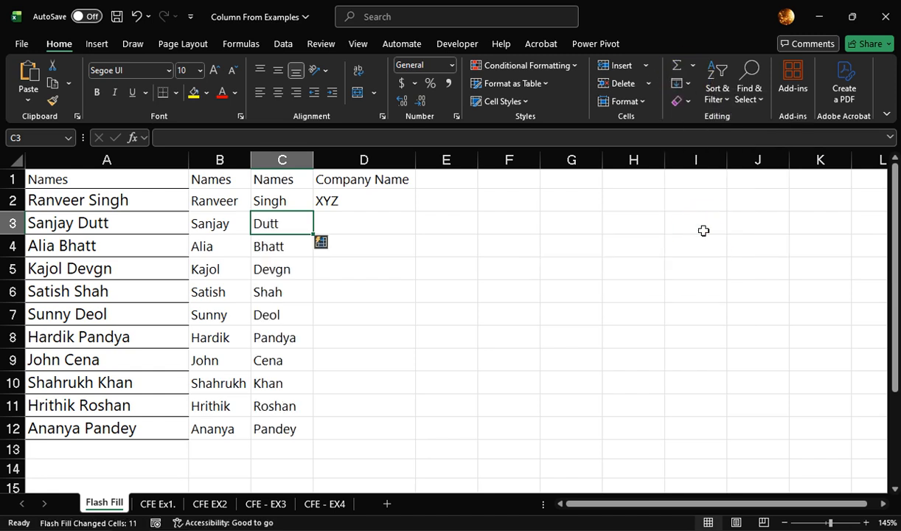
# - Check the flash-filled last names in column C against the full names in column A
pyautogui.press('Up')
pyautogui.press('Down')
pyautogui.press('Down')
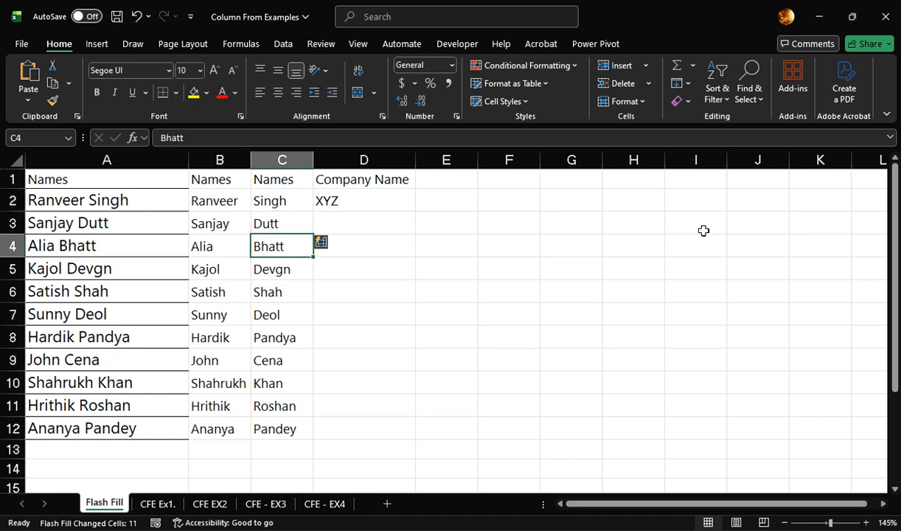
pyautogui.press('Down')
pyautogui.press('Down')
pyautogui.press('Down')
pyautogui.press('Down')
pyautogui.press('Down')
pyautogui.press('Down')
pyautogui.press('Down')
pyautogui.press('Down')
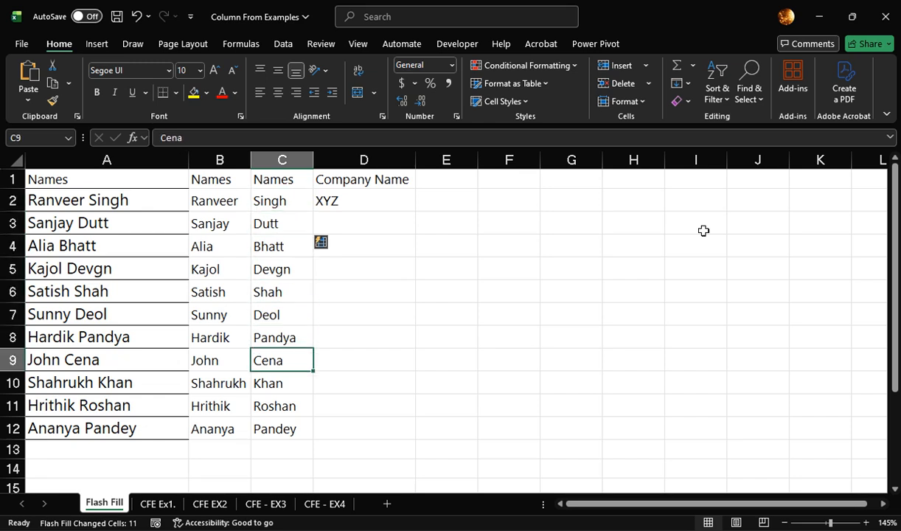
pyautogui.press('Up')
pyautogui.press('Up')
pyautogui.press('Up')
pyautogui.press('Up')
pyautogui.press('Up')
pyautogui.press('Up')
pyautogui.press('Up')
pyautogui.press('Up')
pyautogui.press('Up')
pyautogui.press('Up')
pyautogui.press('Up')
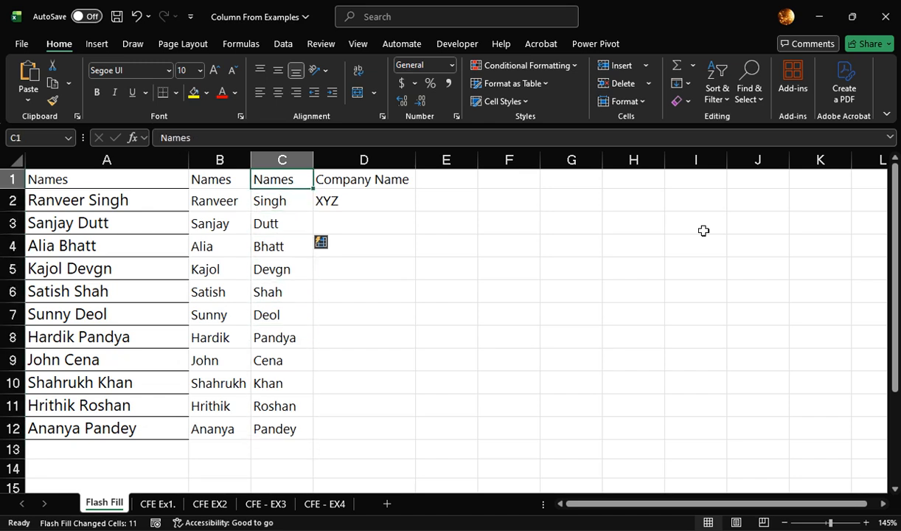
# - Insert a blank column D before the Company Name column
pyautogui.press('Down')
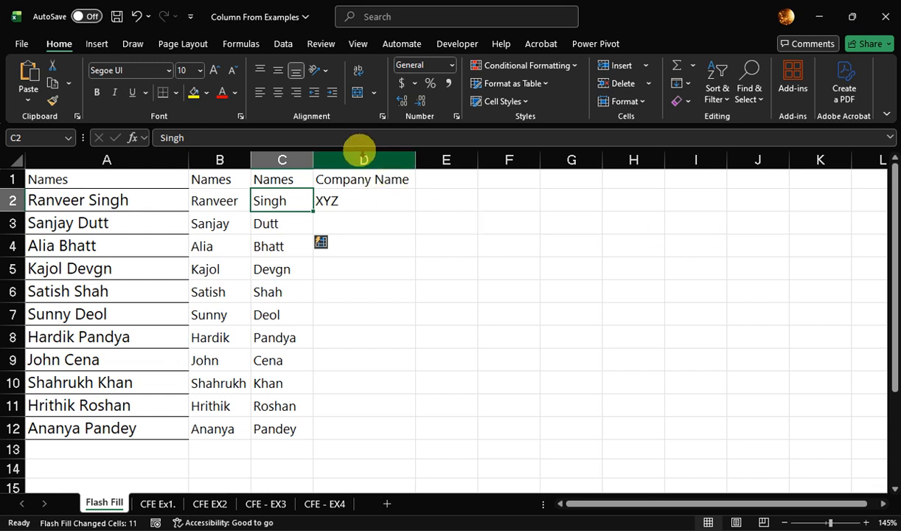
pyautogui.click(361, 159)
pyautogui.rightClick(363, 159)
pyautogui.click(421, 293)
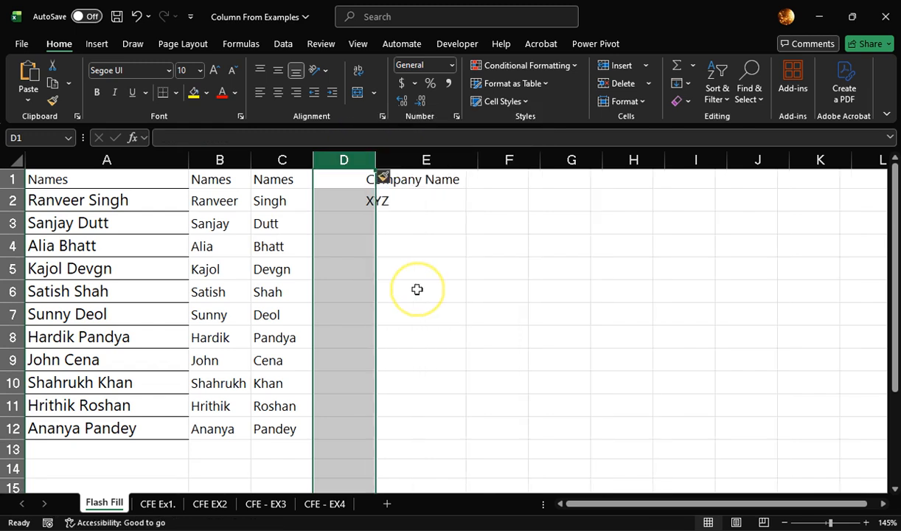
pyautogui.click(354, 178)
pyautogui.click(346, 202)
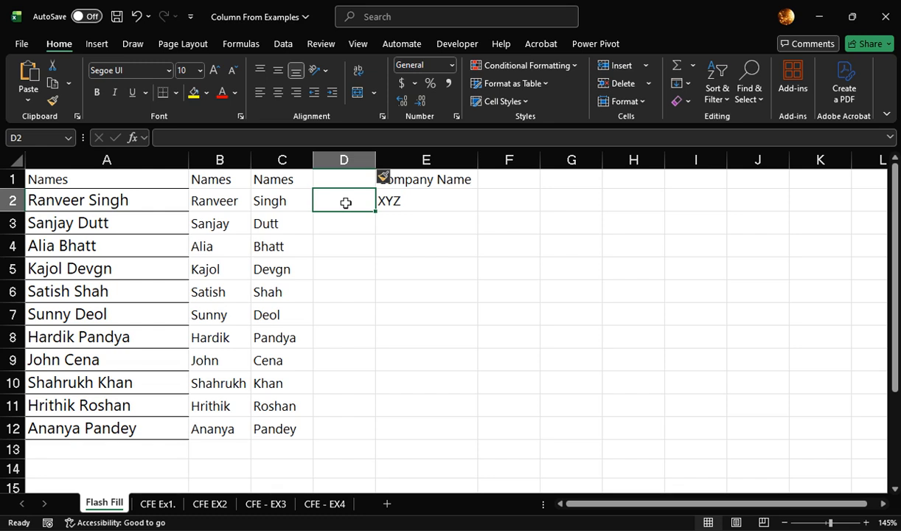
# - Move the whole Company Name column from column E to column I
pyautogui.click(427, 159)
pyautogui.rightClick(427, 160)
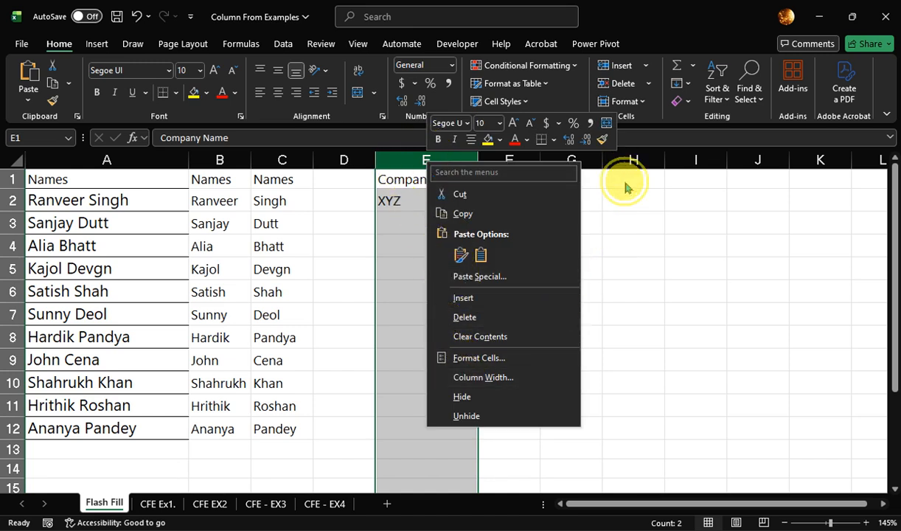
pyautogui.click(455, 158)
pyautogui.hotkey('ctrl', 'c')
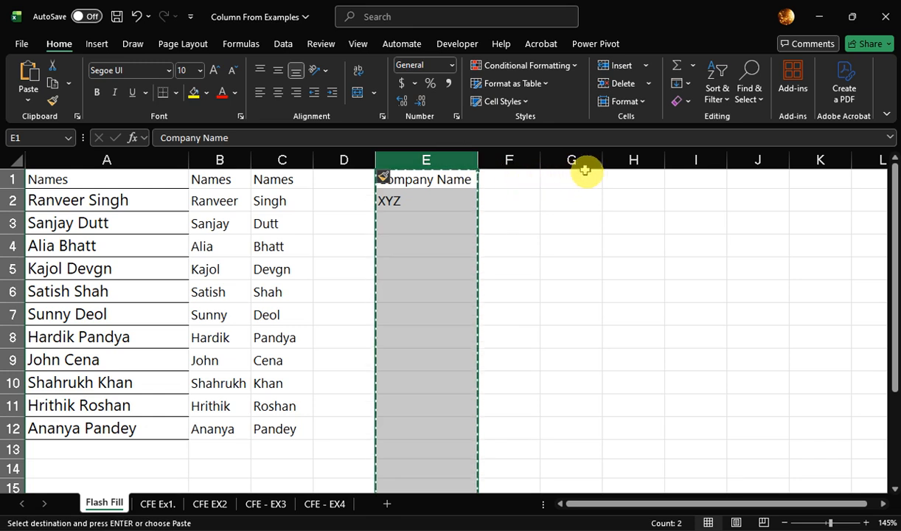
pyautogui.click(703, 158)
pyautogui.hotkey('ctrl', 'v')
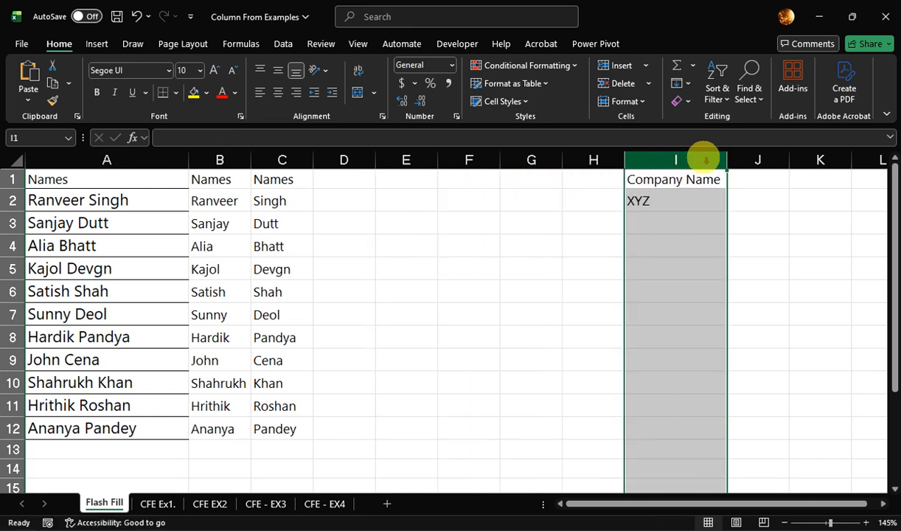
# - Enter the first name from A2 in upper case in D2 and Flash Fill the upper-case first names down column D
pyautogui.click(331, 179)
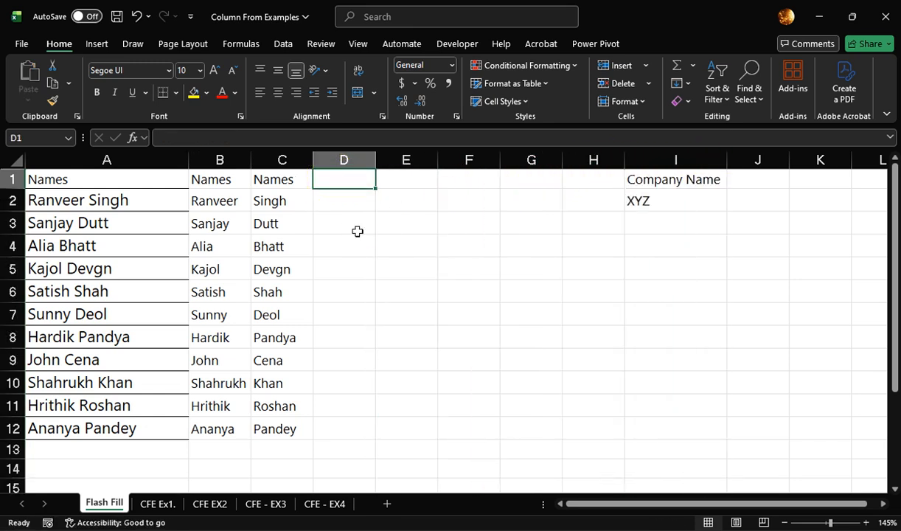
pyautogui.press('Down')
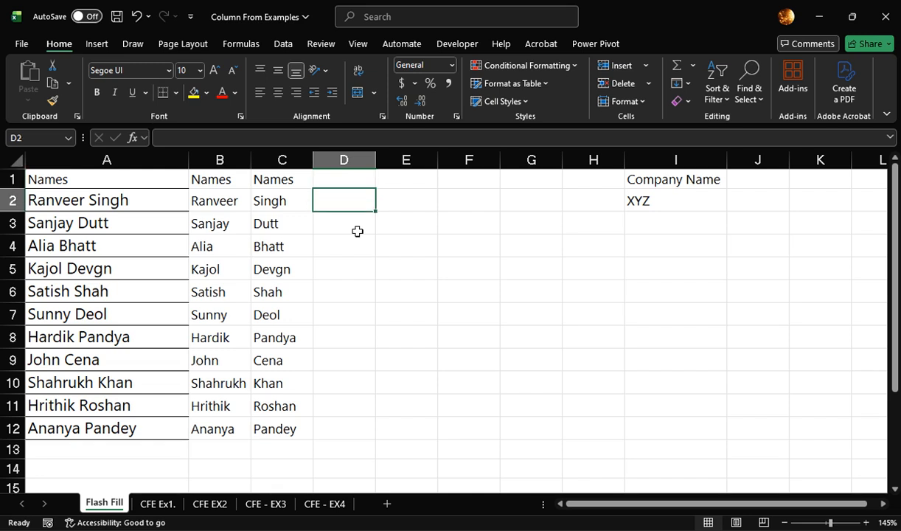
pyautogui.press('Right')
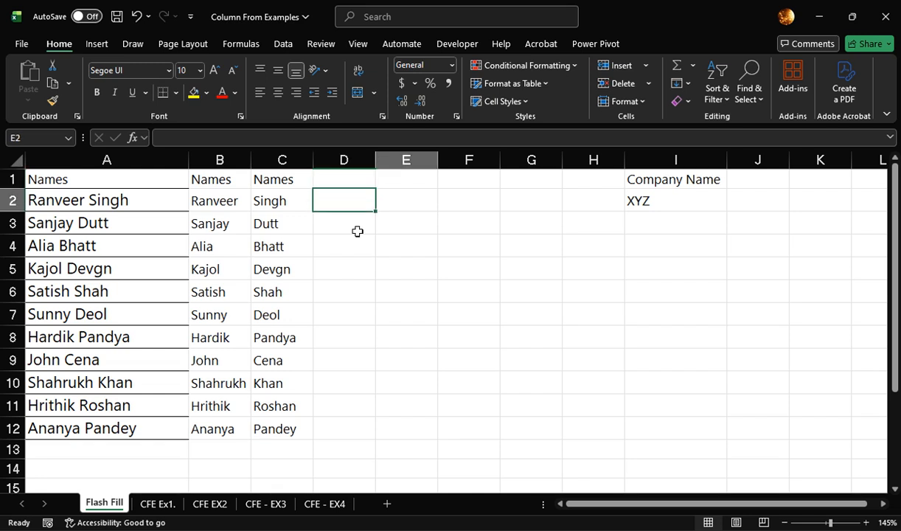
pyautogui.press('Left')
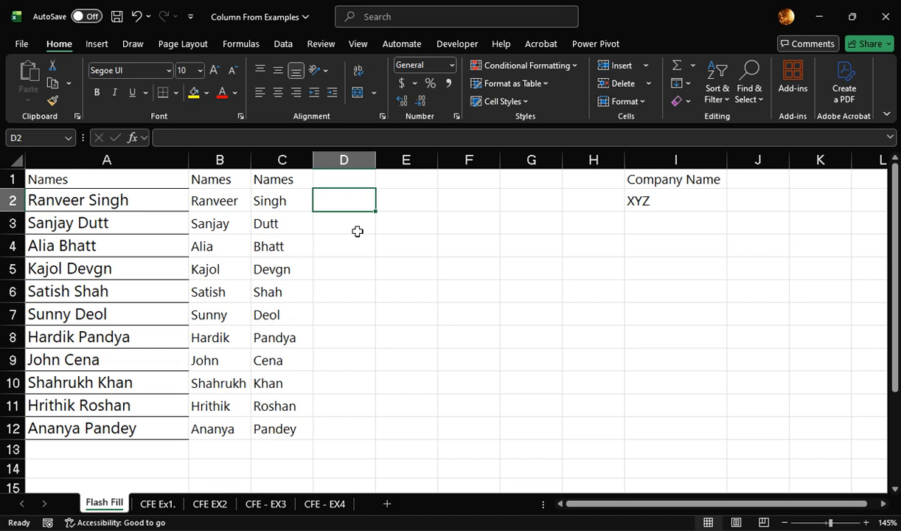
pyautogui.write('RANVEER')
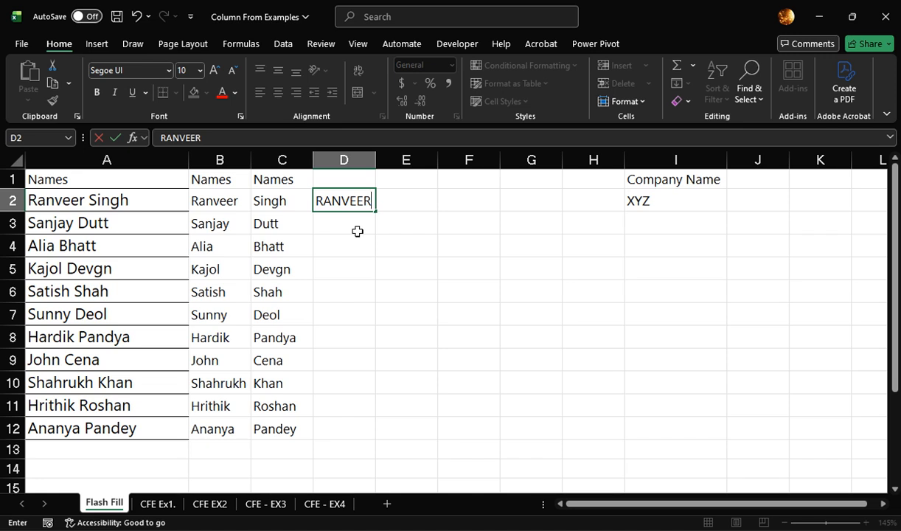
pyautogui.press('Tab')
pyautogui.hotkey('shift', 'Tab')
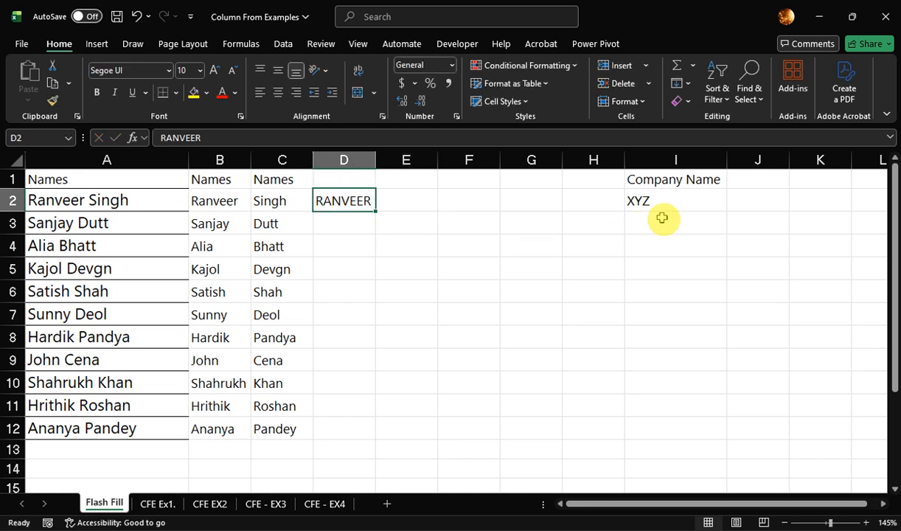
pyautogui.click(685, 87)
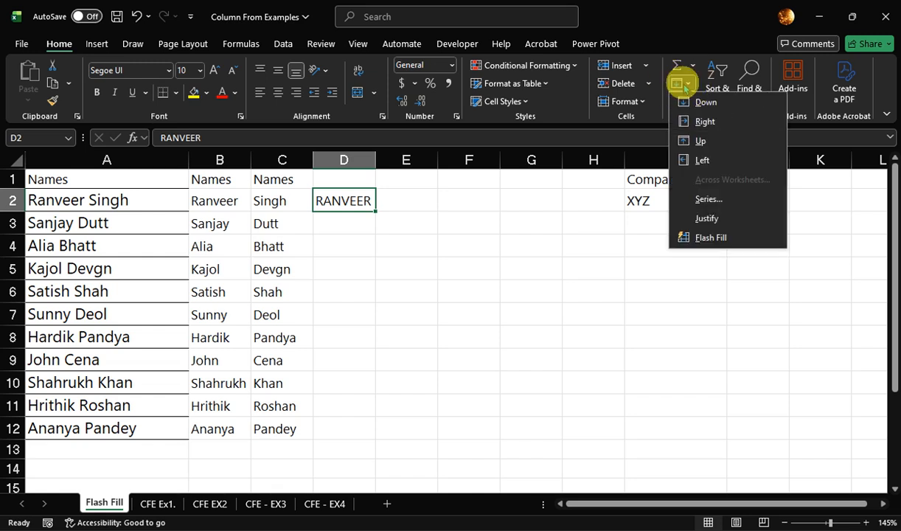
pyautogui.click(710, 234)
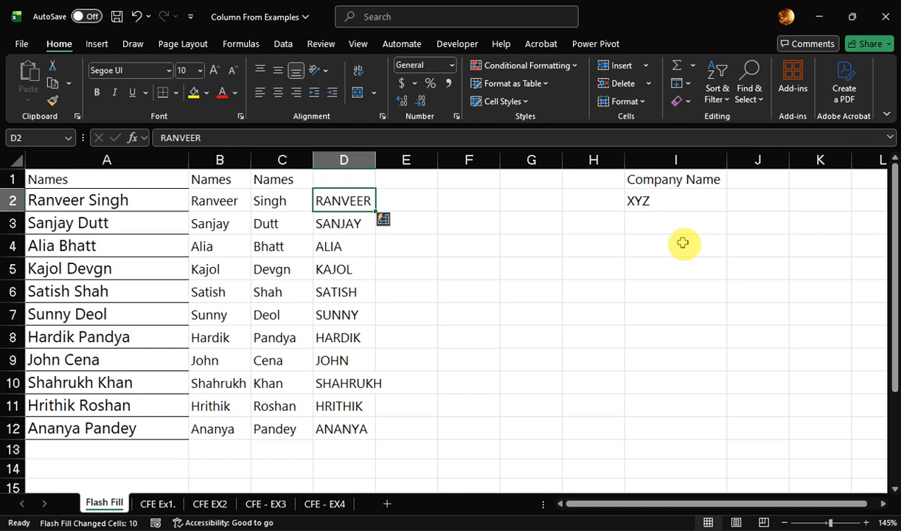
# - Check the flash-filled upper-case first names in D2 through D7
pyautogui.click(350, 225)
pyautogui.click(346, 246)
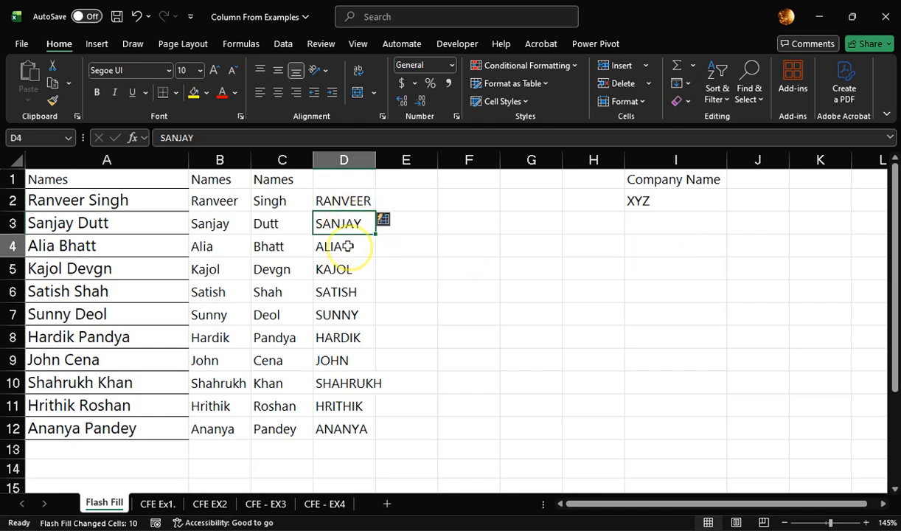
pyautogui.click(342, 203)
pyautogui.click(342, 223)
pyautogui.click(344, 245)
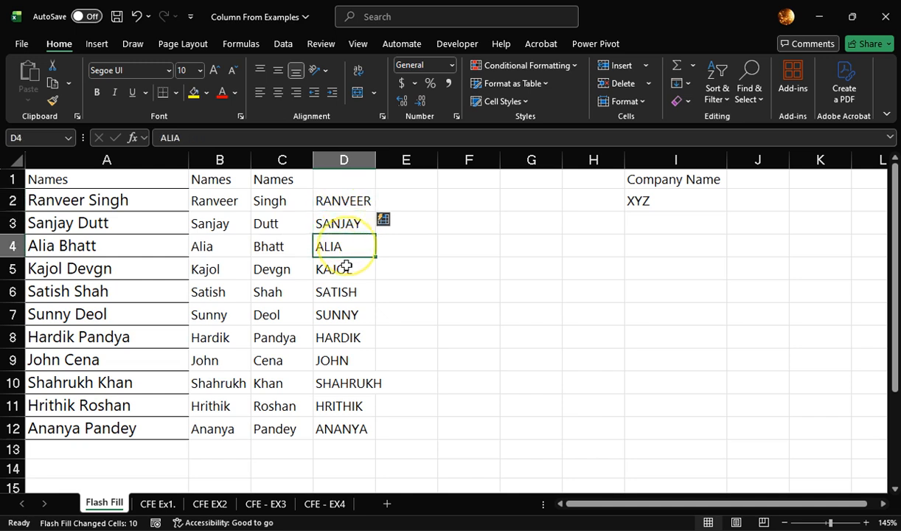
pyautogui.click(347, 269)
pyautogui.click(349, 292)
pyautogui.click(352, 314)
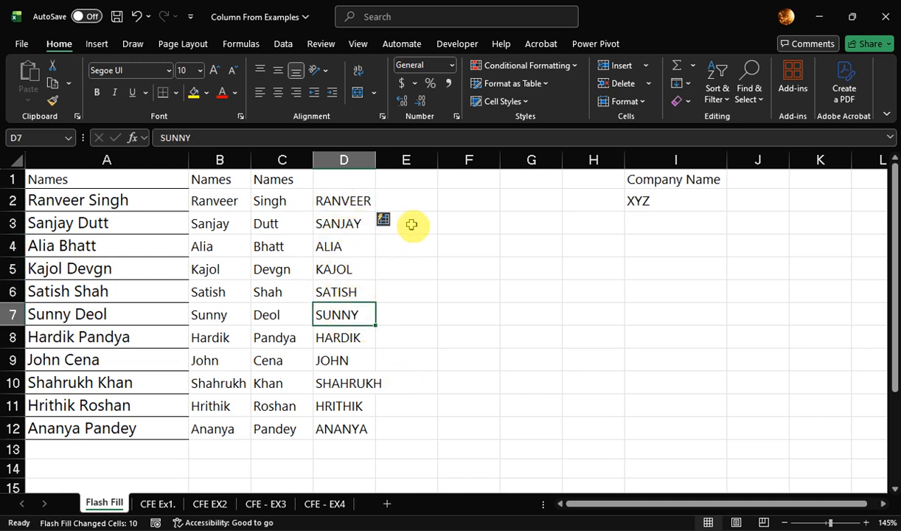
# - Enter the last name from A2 in upper case in E2 and Flash Fill the upper-case last names down column E
pyautogui.click(409, 198)
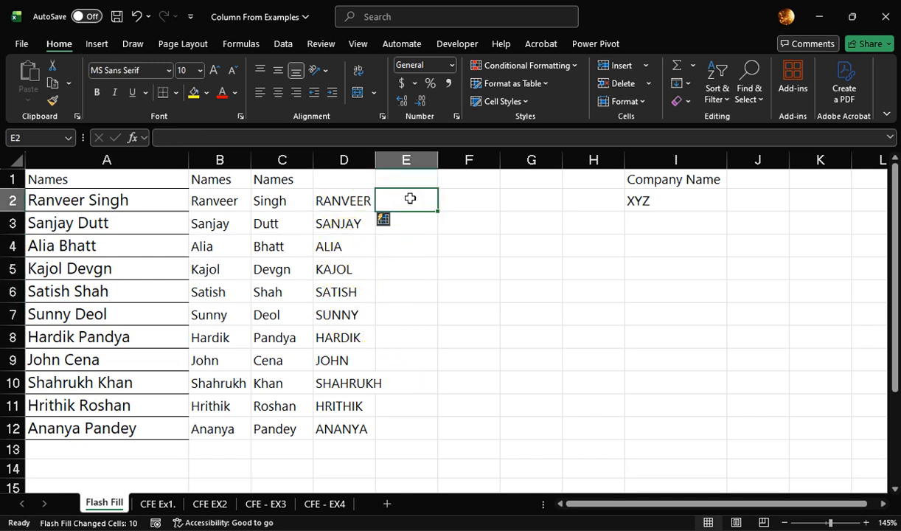
pyautogui.write('SINGH')
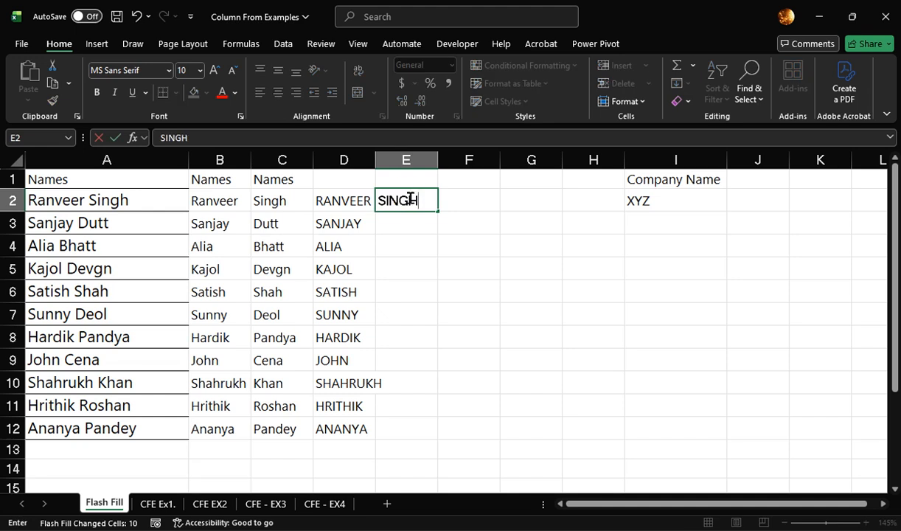
pyautogui.press('Tab')
pyautogui.click(409, 199)
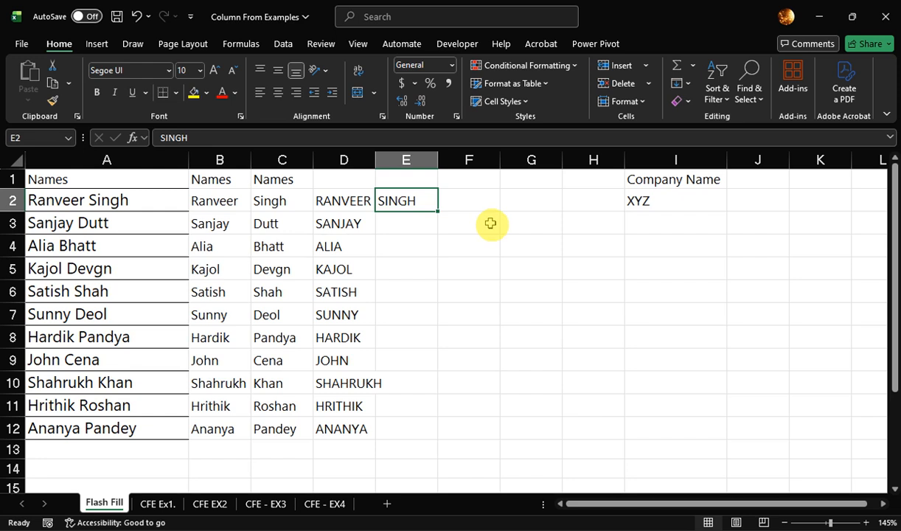
pyautogui.press('Down')
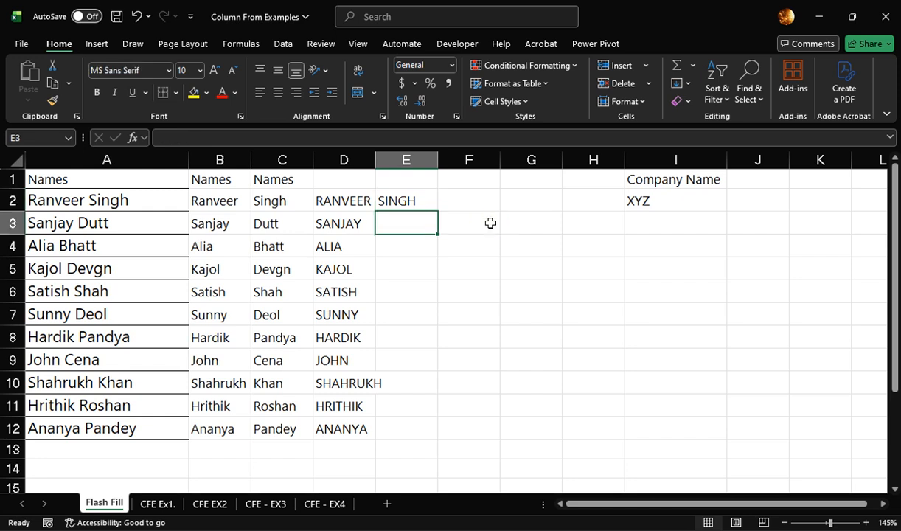
pyautogui.click(682, 89)
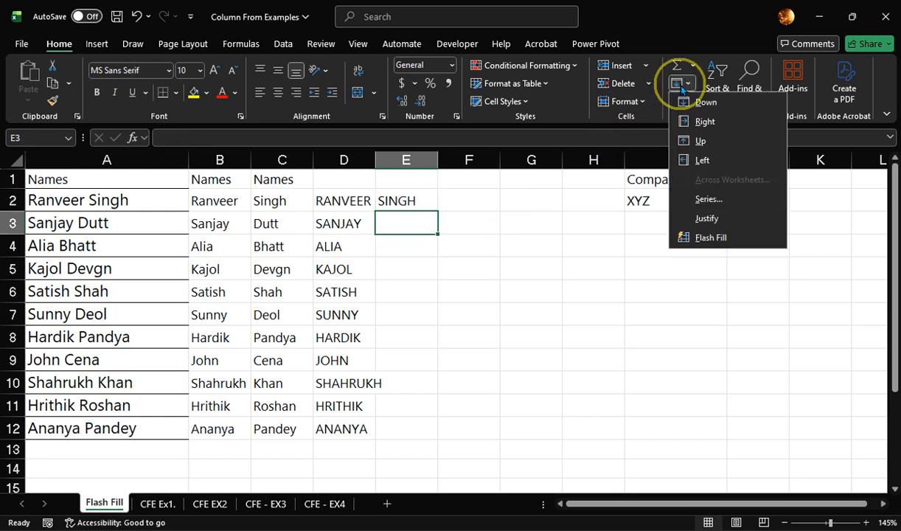
pyautogui.click(704, 238)
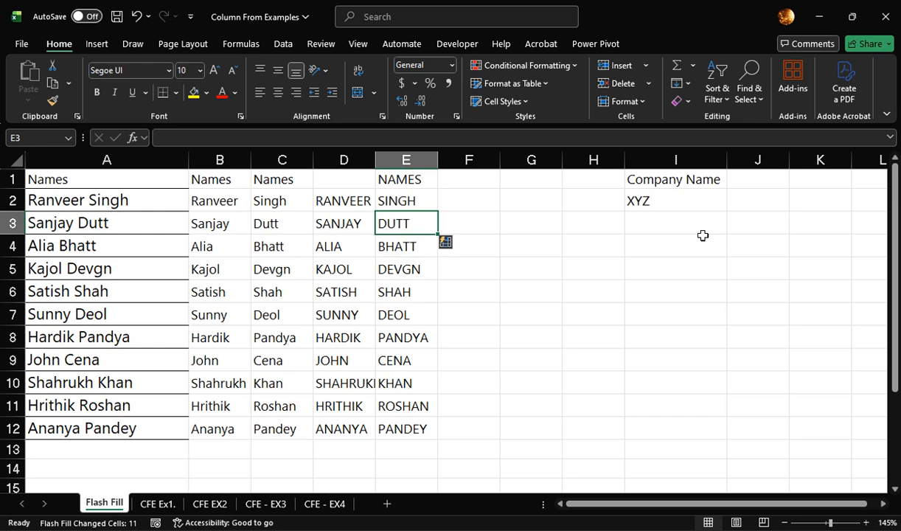
# - Enter the first name from A2 in lower case in F2 and Flash Fill the lower-case first names down column F
pyautogui.press('Up')
pyautogui.press('Left')
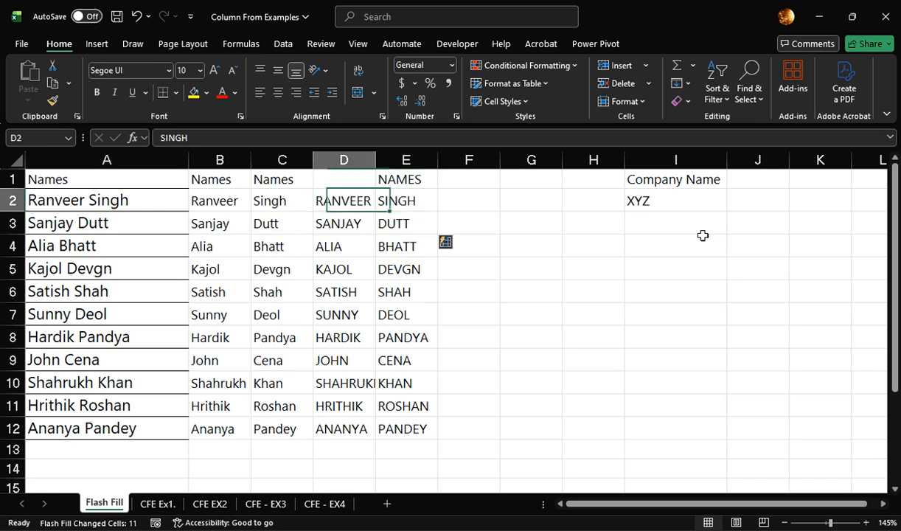
pyautogui.press('Right')
pyautogui.press('Left')
pyautogui.press('Right')
pyautogui.press('Right')
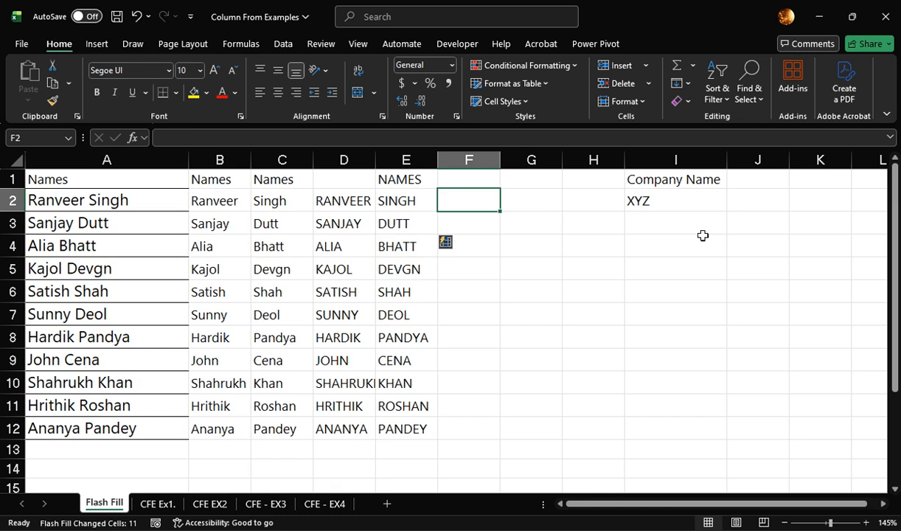
pyautogui.write('ranveer')
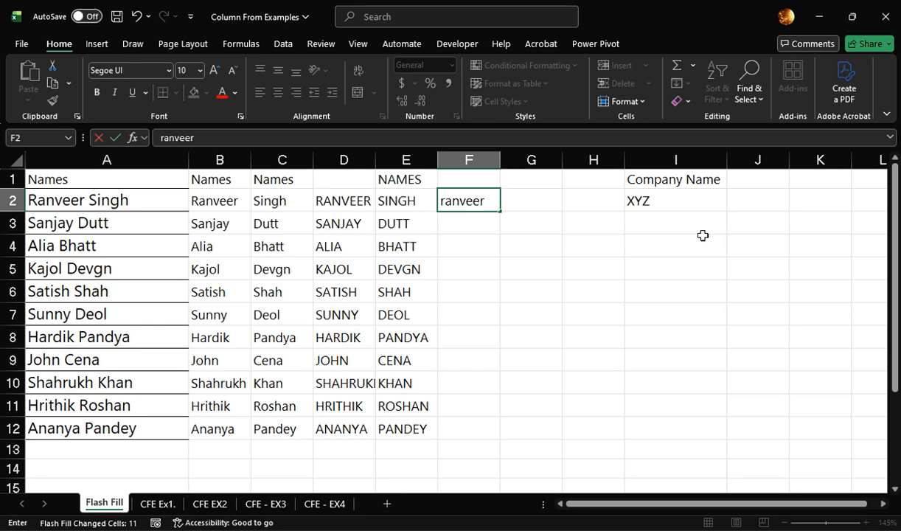
pyautogui.press('Return')
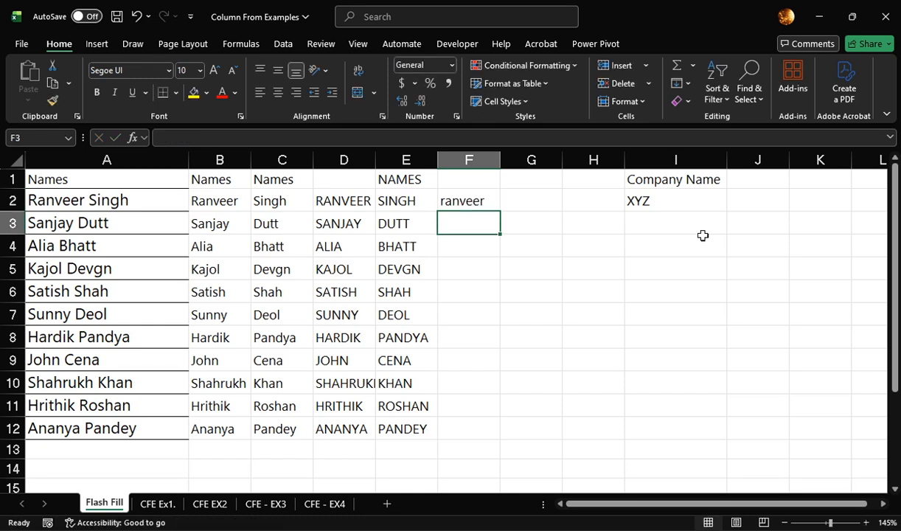
pyautogui.press('Up')
pyautogui.click(681, 84)
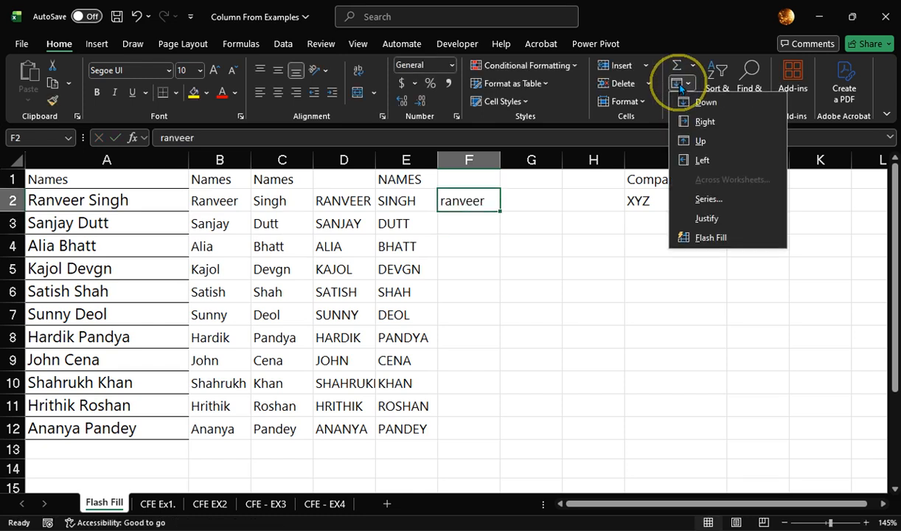
pyautogui.click(694, 219)
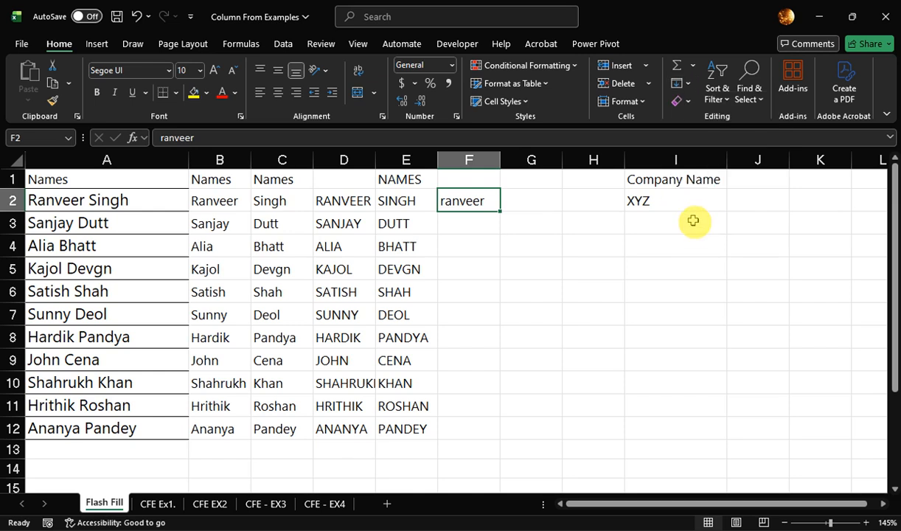
pyautogui.click(685, 84)
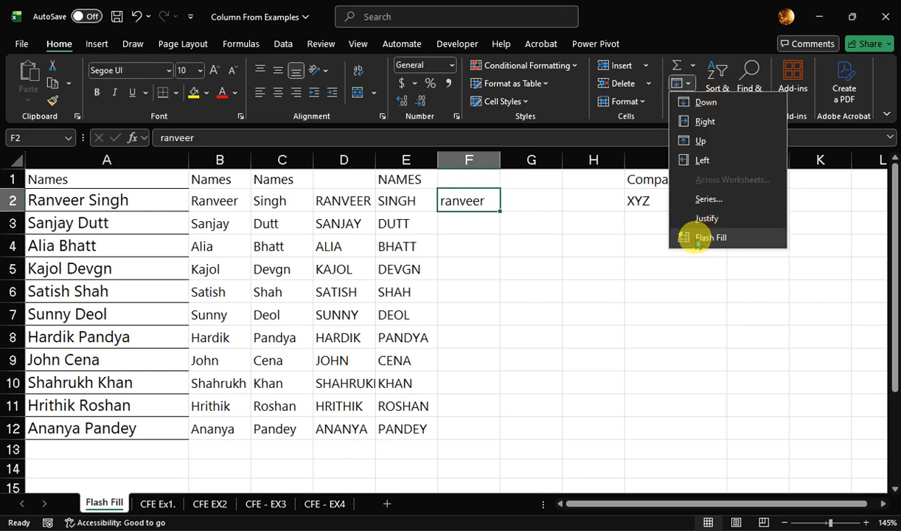
pyautogui.click(697, 239)
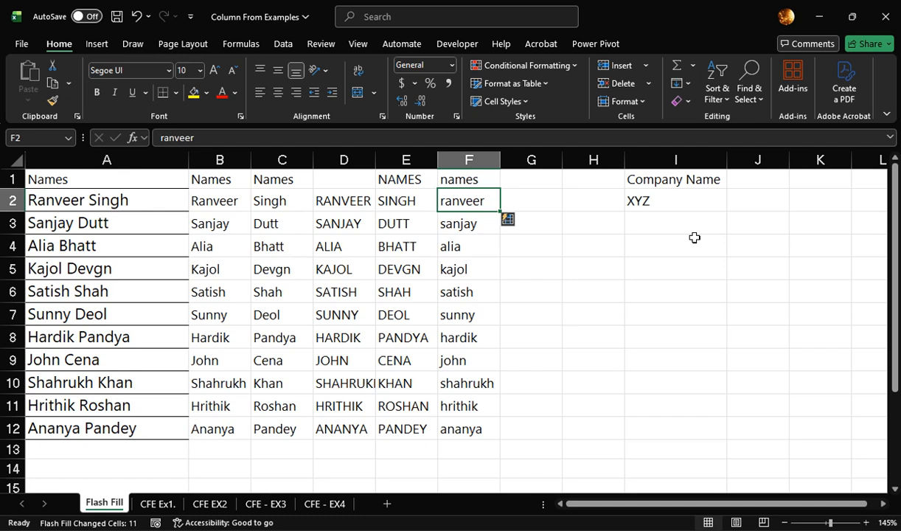
# - Enter the last name from A2 in lower case in G2 and Flash Fill the lower-case last names down column G
pyautogui.click(543, 199)
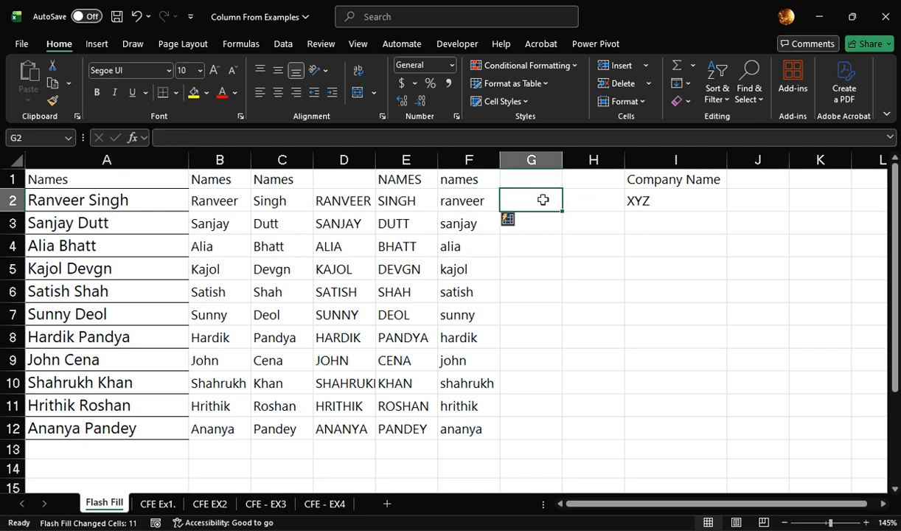
pyautogui.write('singh')
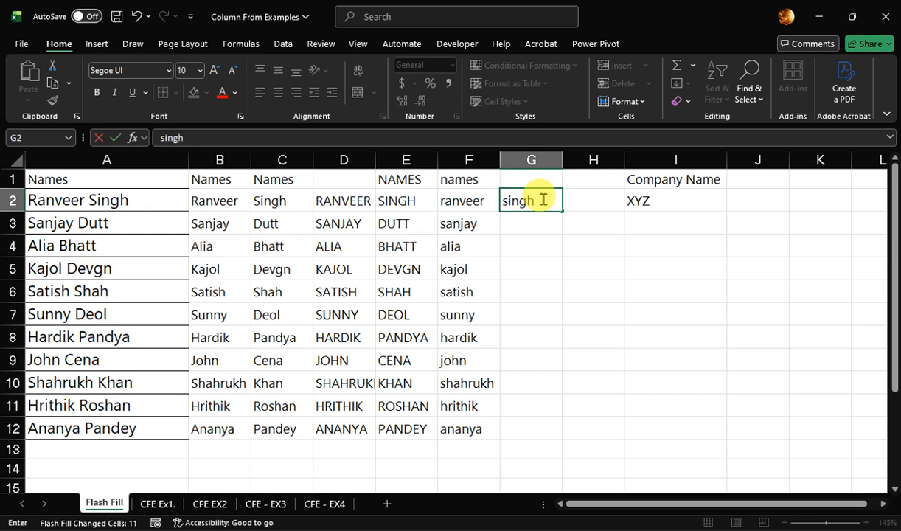
pyautogui.hotkey('ctrl', 'Return')
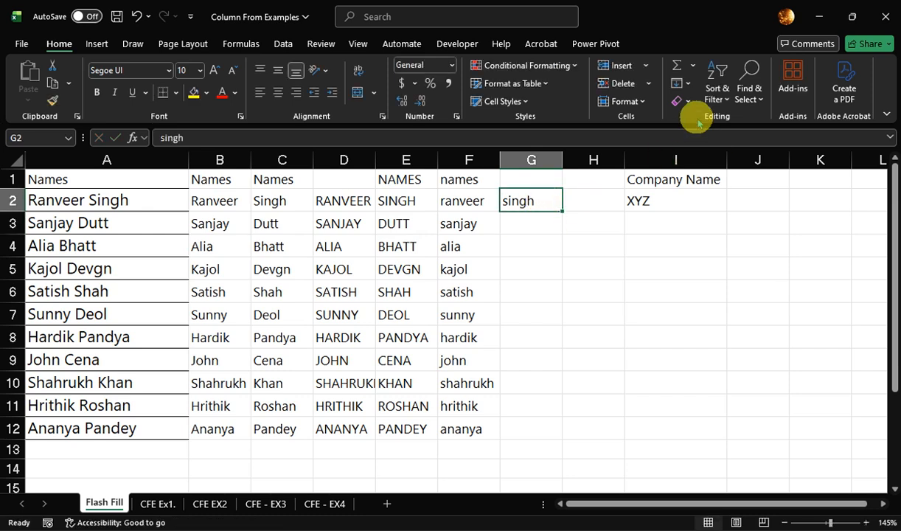
pyautogui.click(679, 82)
pyautogui.click(701, 236)
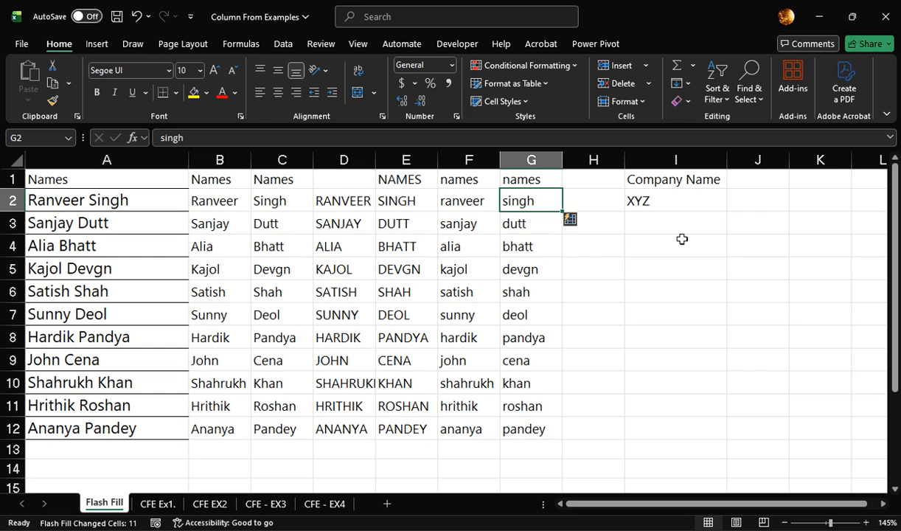
# - Enter the formula =UPPER(B2) in H2 and fill it down column H through row 12
pyautogui.press('Right')
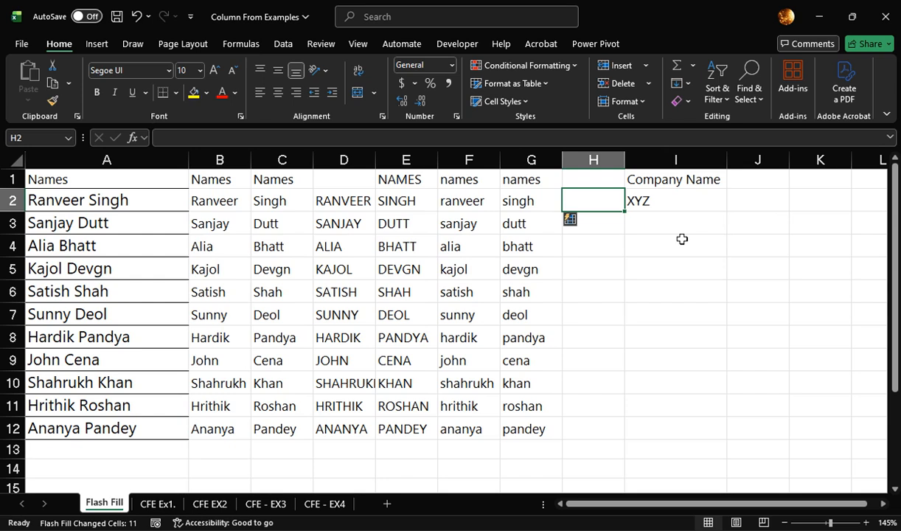
pyautogui.write('=')
pyautogui.press('Escape')
pyautogui.write('=')
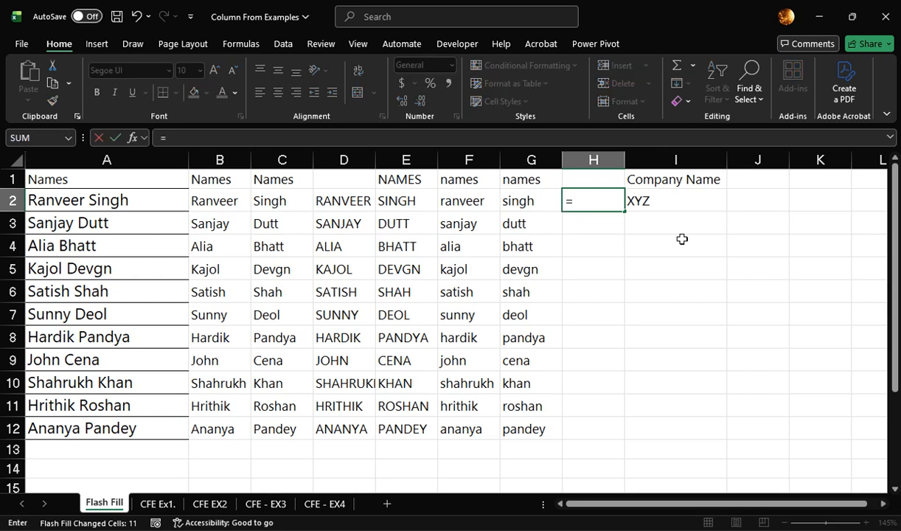
pyautogui.write('upper')
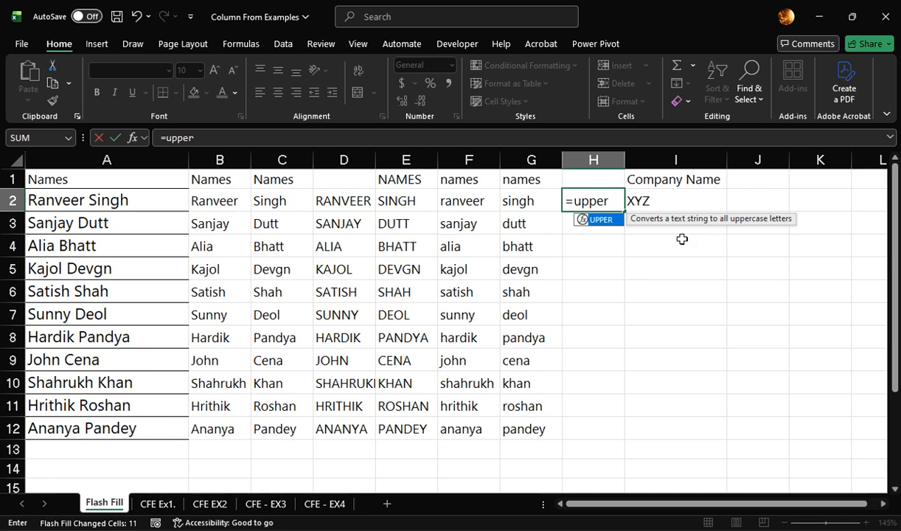
pyautogui.click(212, 196)
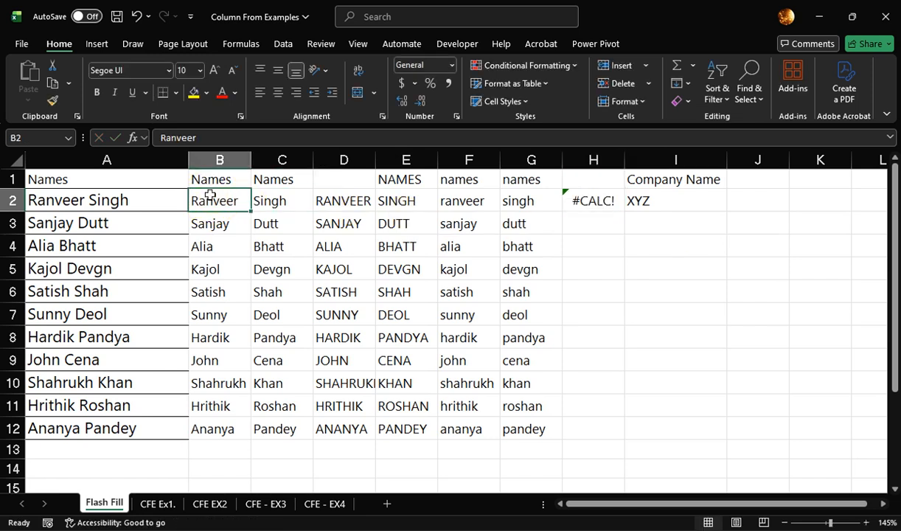
pyautogui.click(601, 202)
pyautogui.click(258, 137)
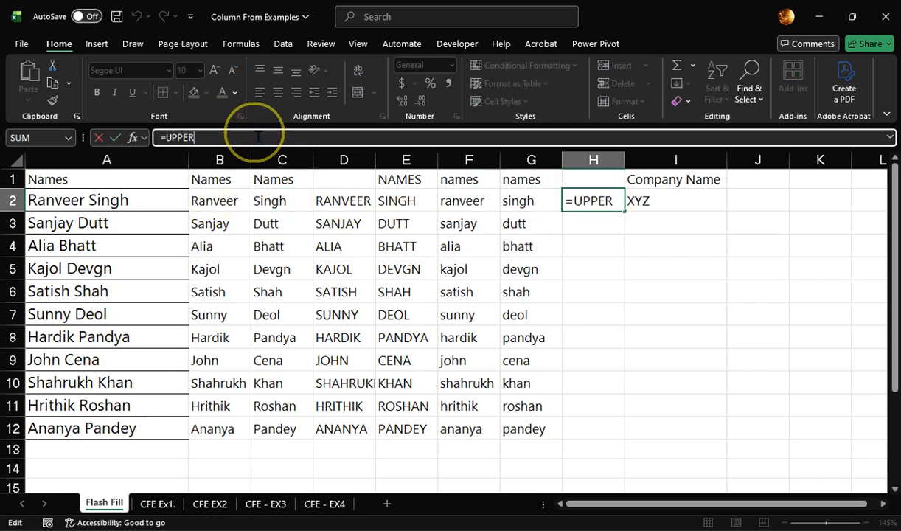
pyautogui.write('(')
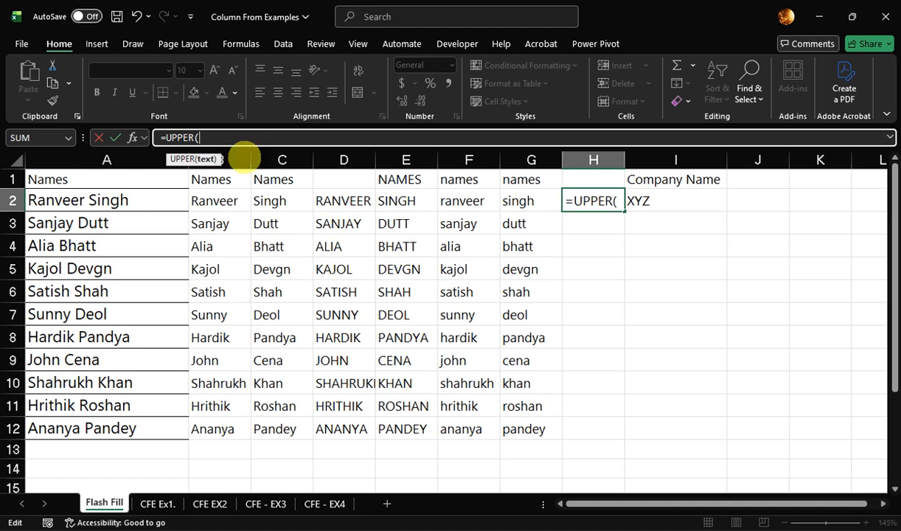
pyautogui.click(221, 202)
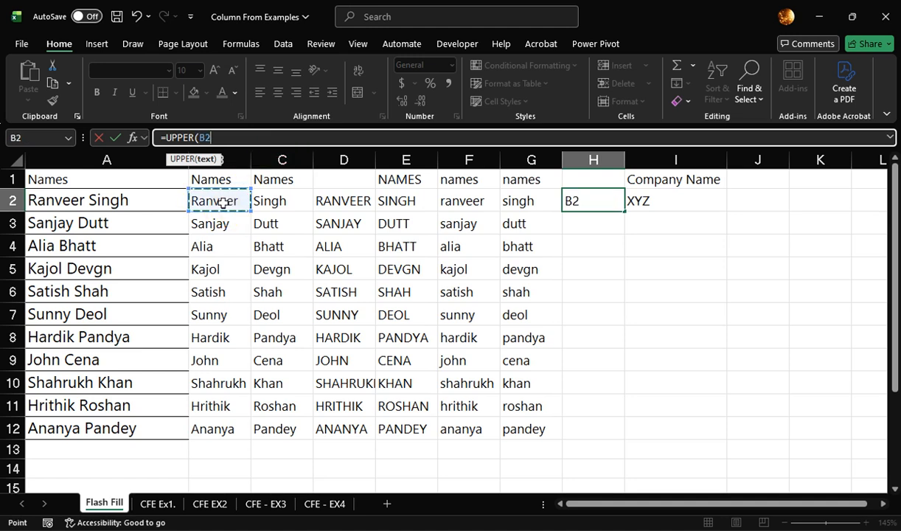
pyautogui.press('Return')
pyautogui.press('Up')
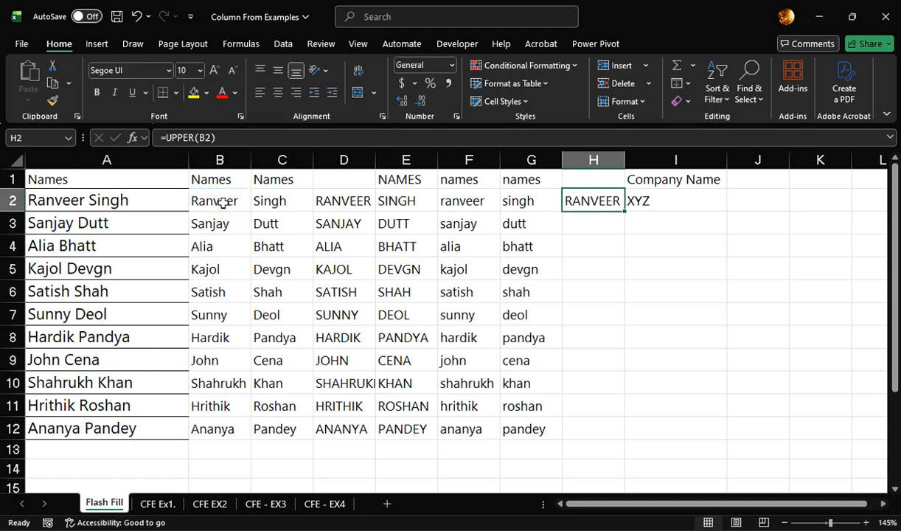
pyautogui.doubleClick(625, 211)
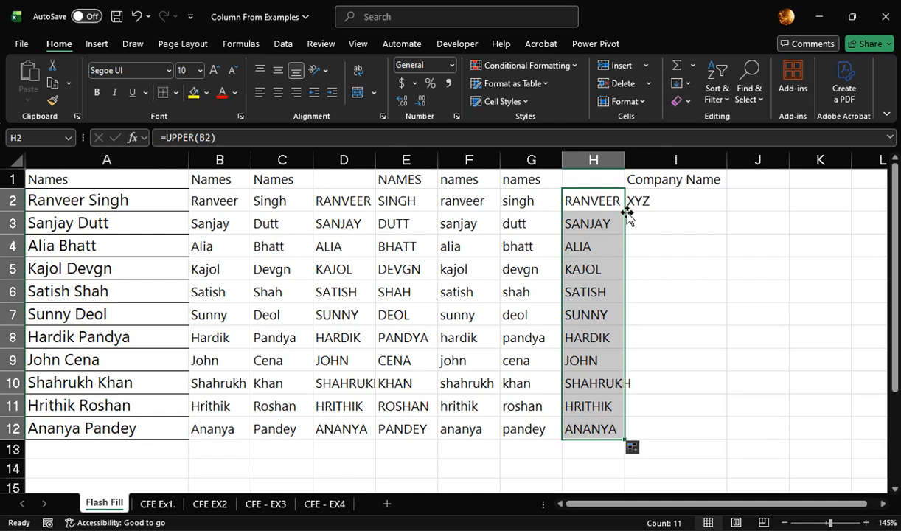
# - Review the flash-filled upper-case and lower-case name results across row 2, from column D to column H
pyautogui.press('Left')
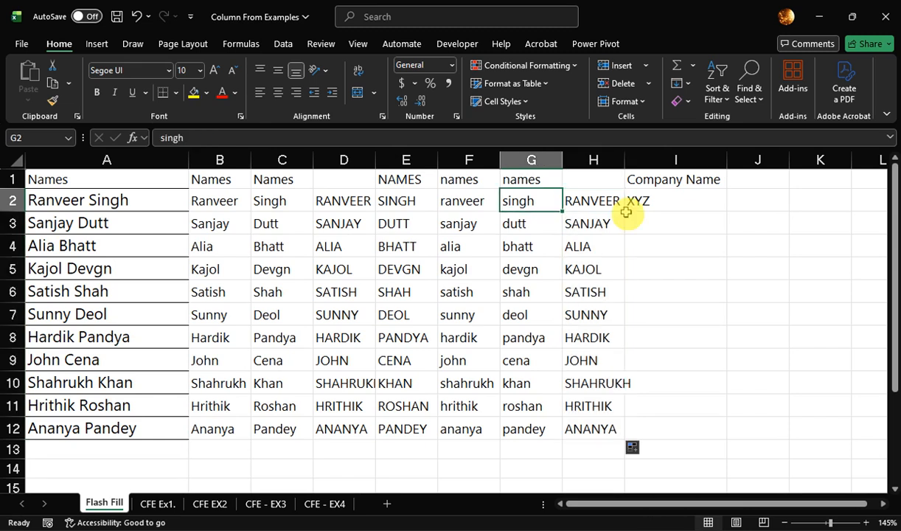
pyautogui.press('Left')
pyautogui.press('Left')
pyautogui.press('Left')
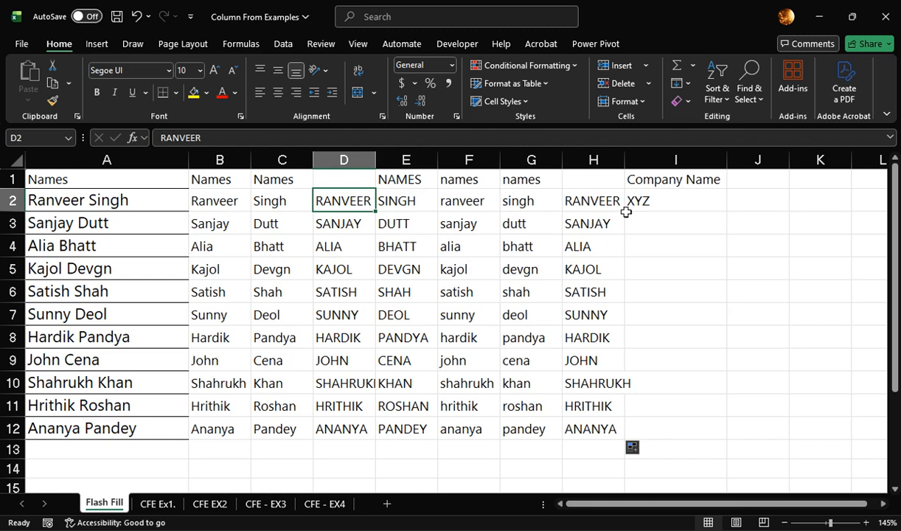
pyautogui.press('Right')
pyautogui.press('Right')
pyautogui.press('Right')
pyautogui.press('Right')
pyautogui.press('Left')
pyautogui.press('Left')
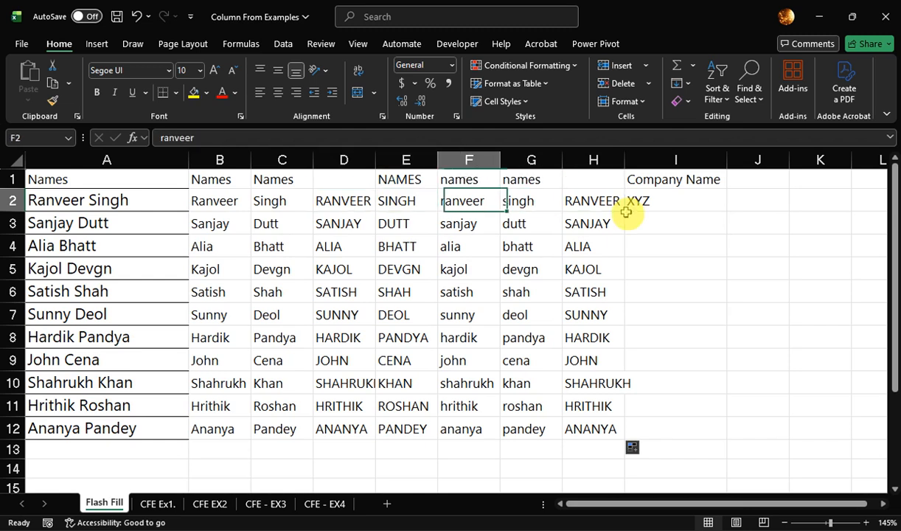
pyautogui.press('Left')
pyautogui.press('Left')
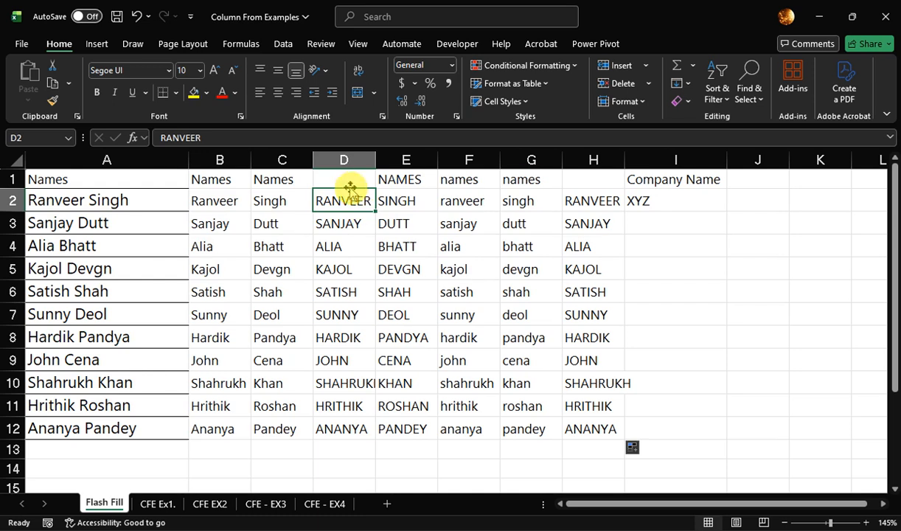
# - Delete columns D through I and clear the contents of columns B and C, keeping only the full names
pyautogui.click(344, 160)
pyautogui.moveTo(345, 160); pyautogui.dragTo(734, 160)
pyautogui.hotkey('ctrl', '-')
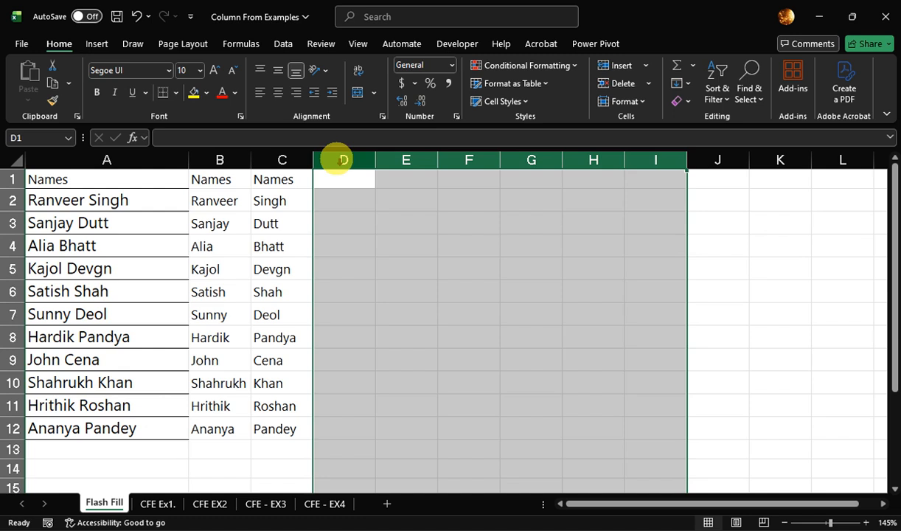
pyautogui.press('Left')
pyautogui.press('Left')
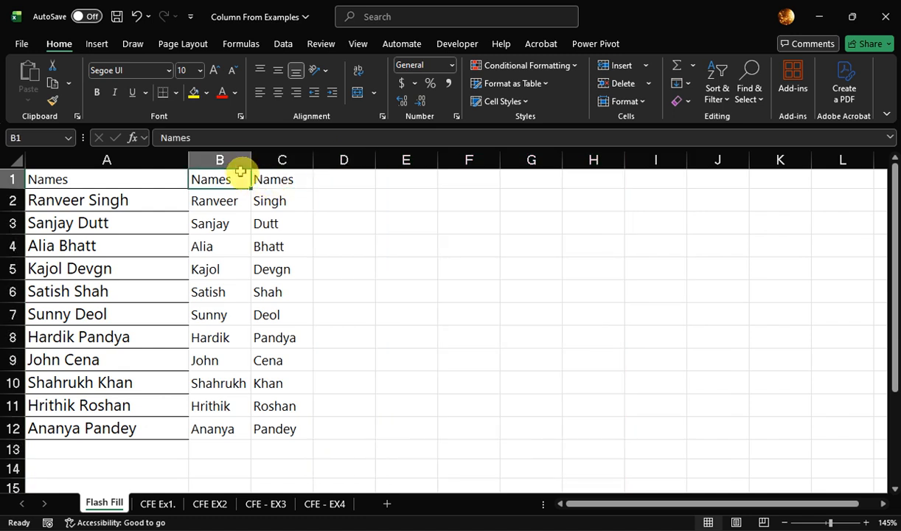
pyautogui.moveTo(238, 161)
pyautogui.mouseDown()
pyautogui.moveTo(246, 158)
pyautogui.moveTo(237, 161)
pyautogui.mouseUp()
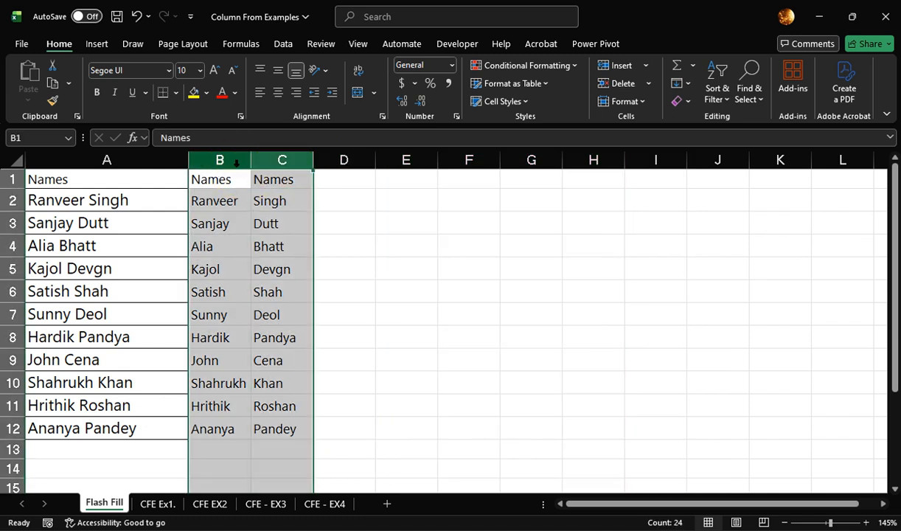
pyautogui.press('Delete')
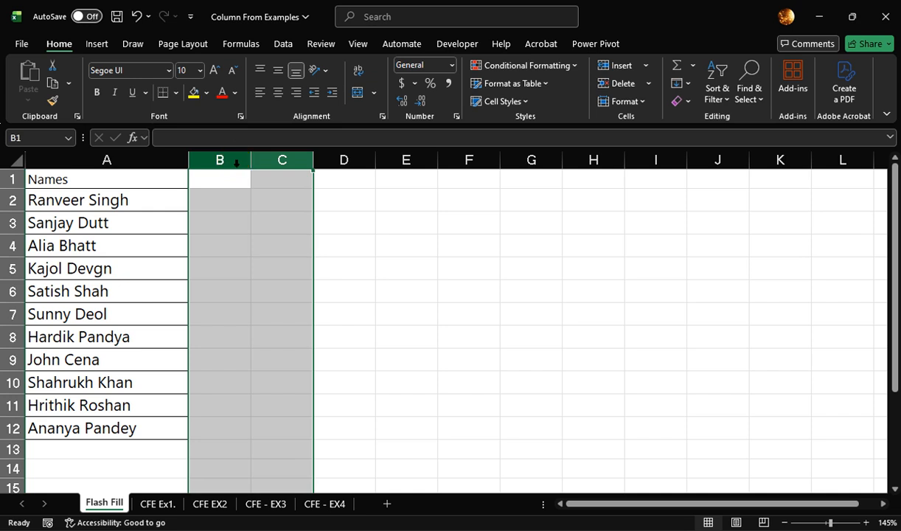
# - Enter the label "Shortcut key" in C2 and "Crtl + E" in D2
pyautogui.press('Right')
pyautogui.press('Down')
pyautogui.write('S')
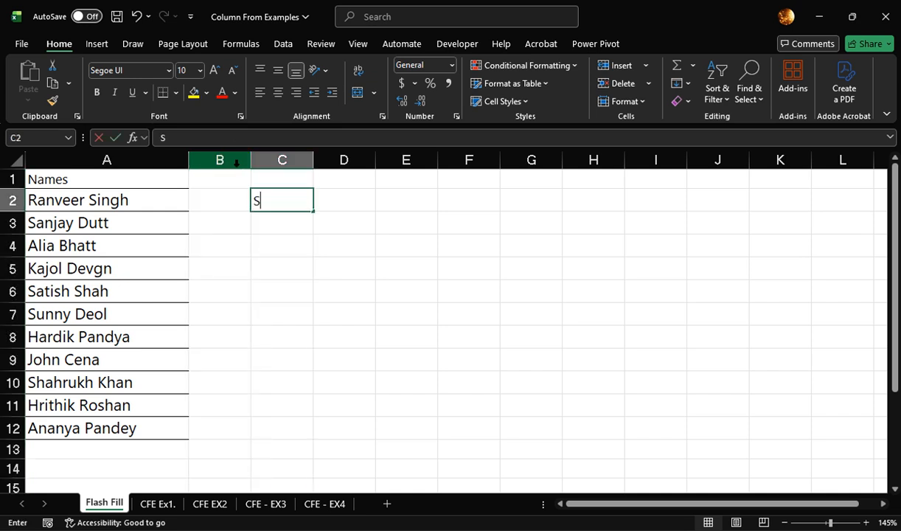
pyautogui.write('hortcut')
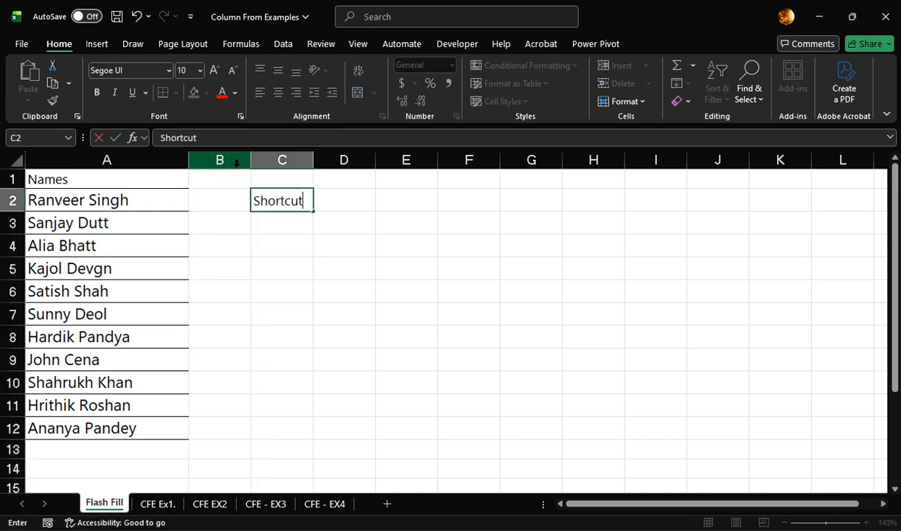
pyautogui.write(' key')
pyautogui.press('Tab')
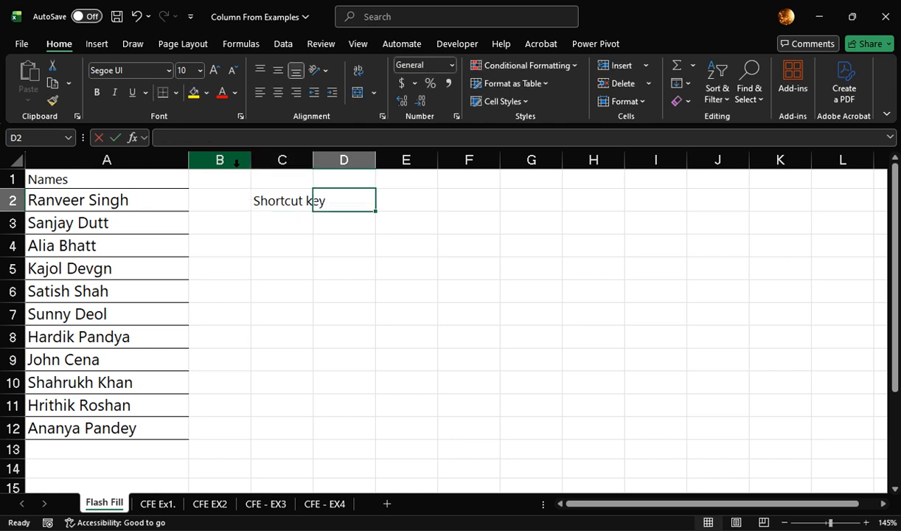
pyautogui.write('Crtl + E')
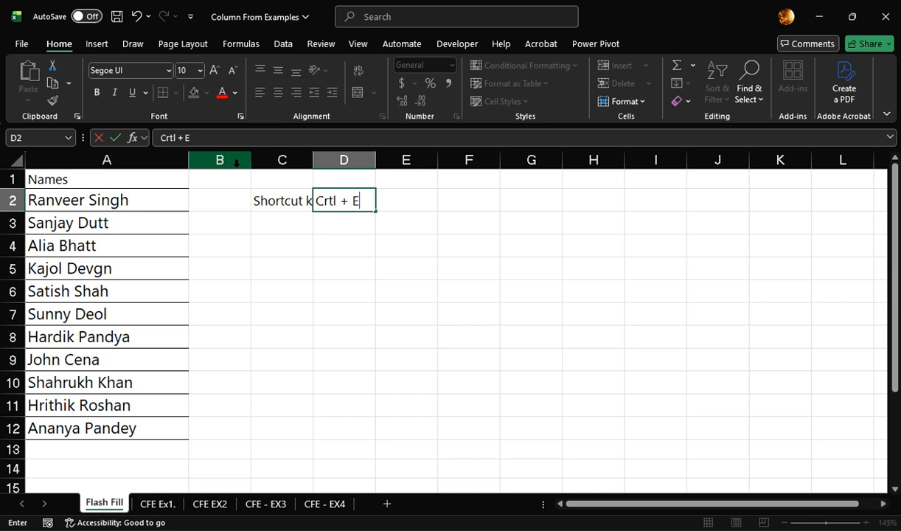
pyautogui.press('Return')
pyautogui.press('Up')
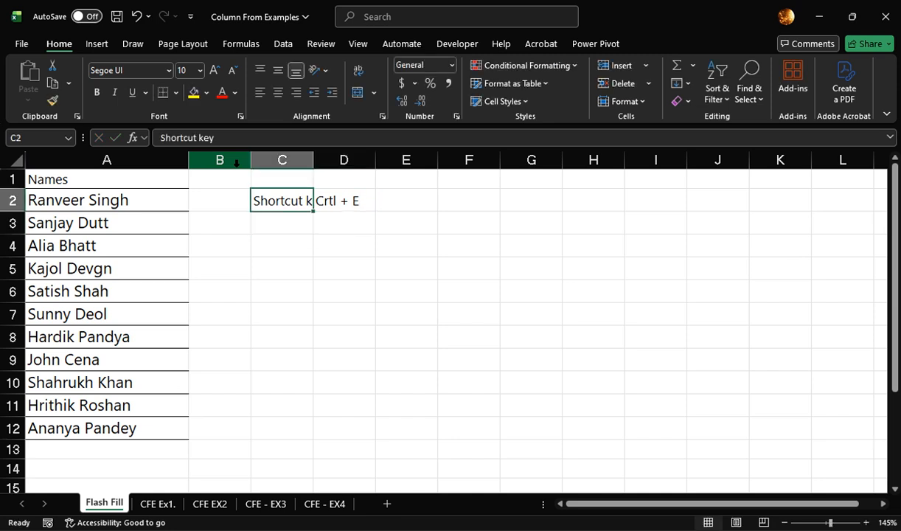
# - Autofit the width of column C and make the text in C2:D2 bold
pyautogui.doubleClick(314, 160)
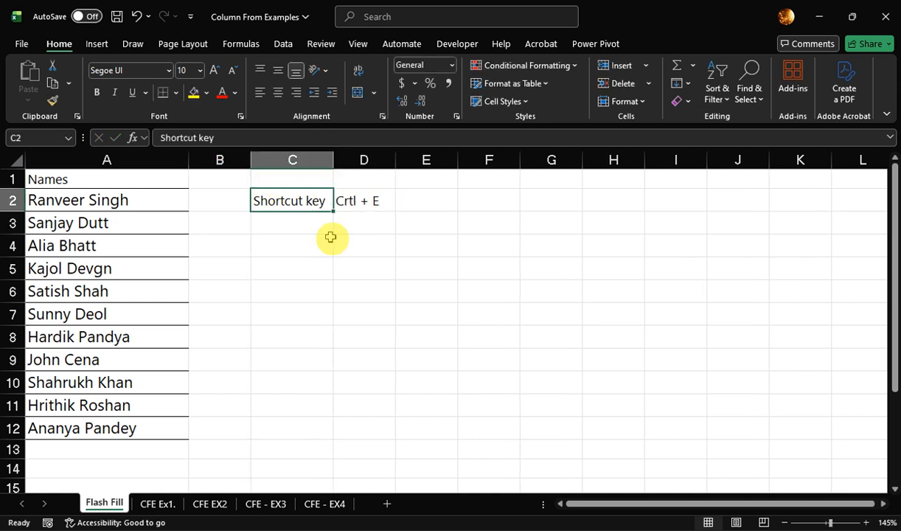
pyautogui.hotkey('shift', 'Right')
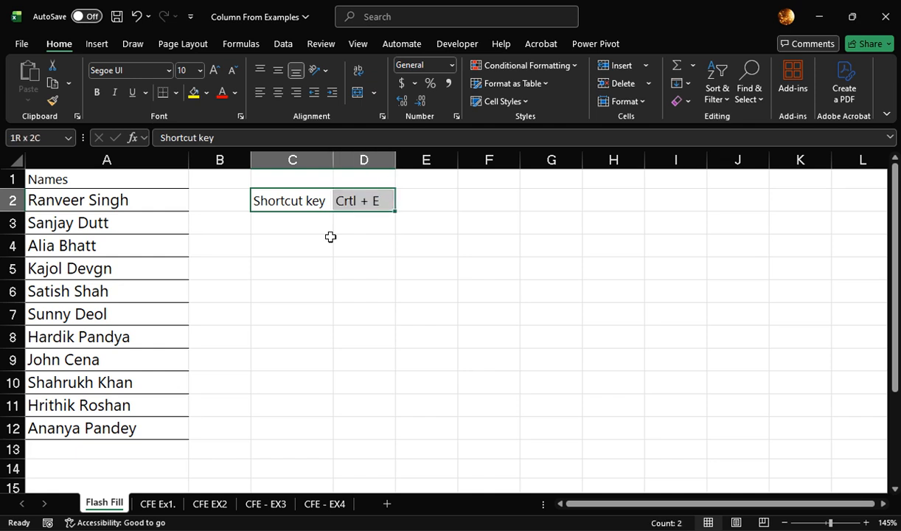
pyautogui.hotkey('ctrl', 'b')
pyautogui.hotkey('shift', 'Left')
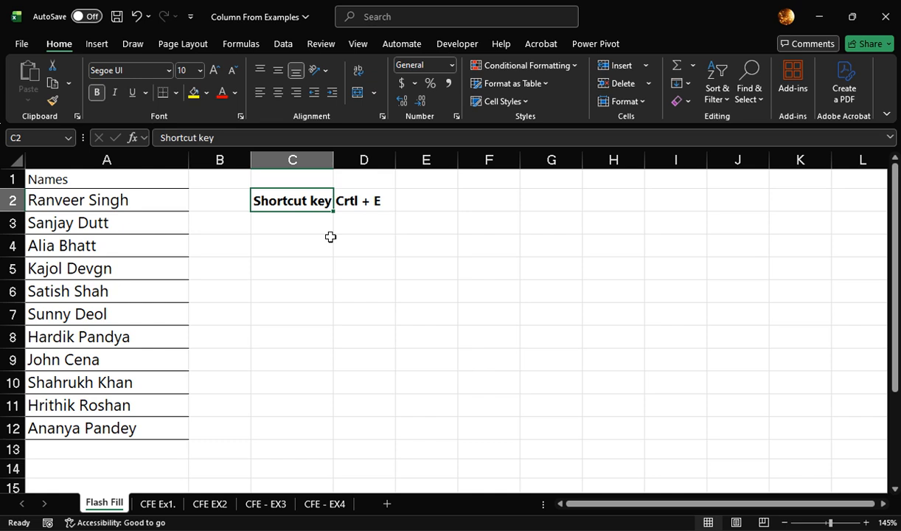
# - Examine the fill options to locate the Flash Fill command without applying it
pyautogui.press('Right')
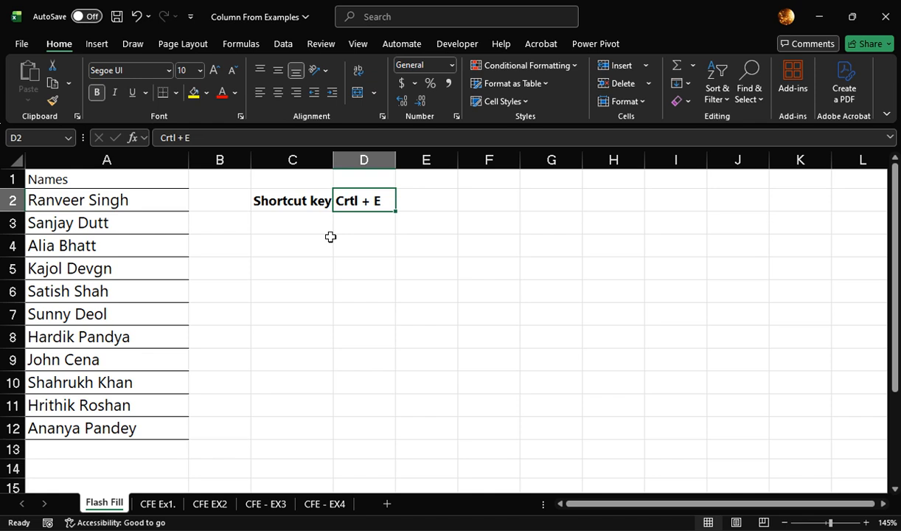
pyautogui.click(686, 87)
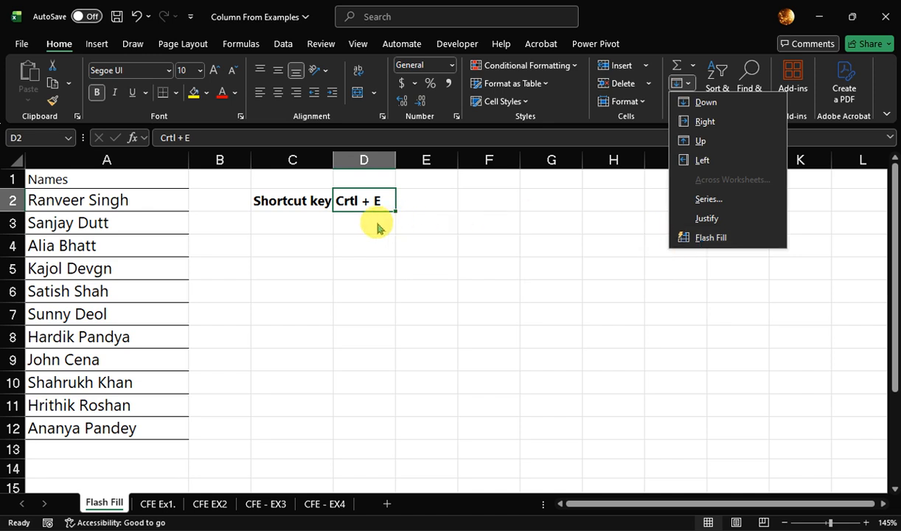
pyautogui.click(355, 212)
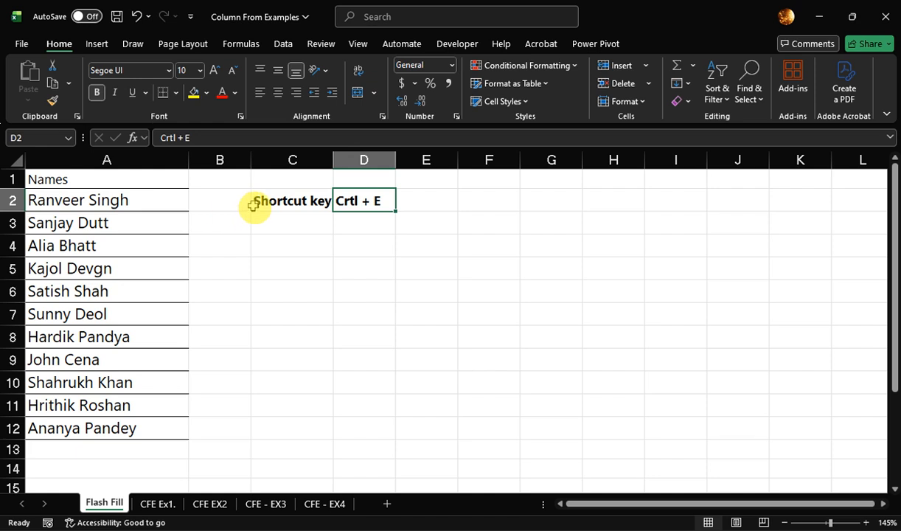
# - Clear the shortcut note from C2:D2 and save the workbook with A1 selected
pyautogui.click(286, 205)
pyautogui.hotkey('shift', 'Right')
pyautogui.press('Delete')
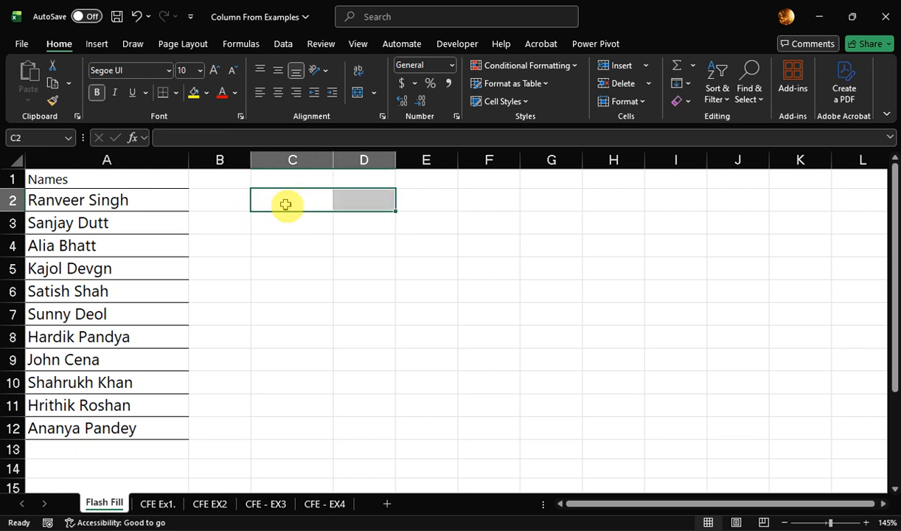
pyautogui.hotkey('ctrl', 'Left')
pyautogui.press('Up')
pyautogui.hotkey('ctrl', 's')
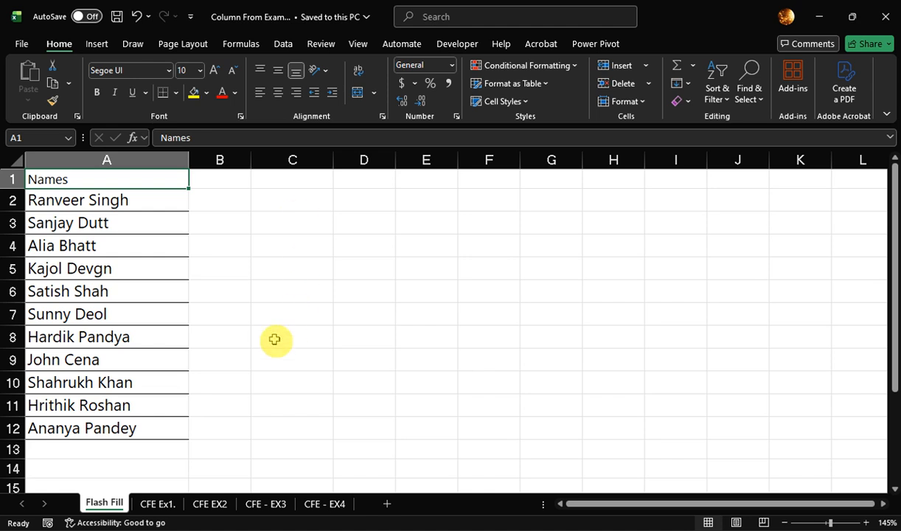
# - Look through the sheets CFE Ex1., CFE EX2, CFE - EX3 and CFE - EX4, and return to the Flash Fill sheet
pyautogui.click(162, 504)
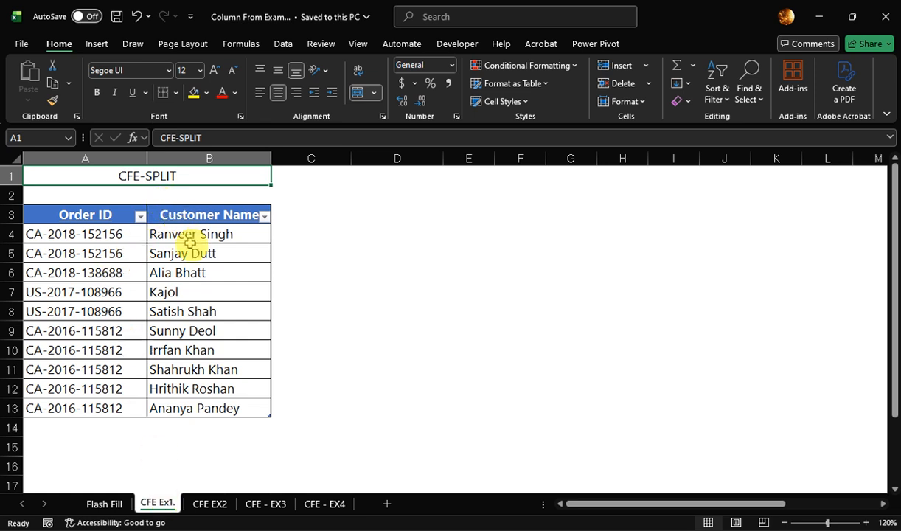
pyautogui.click(204, 504)
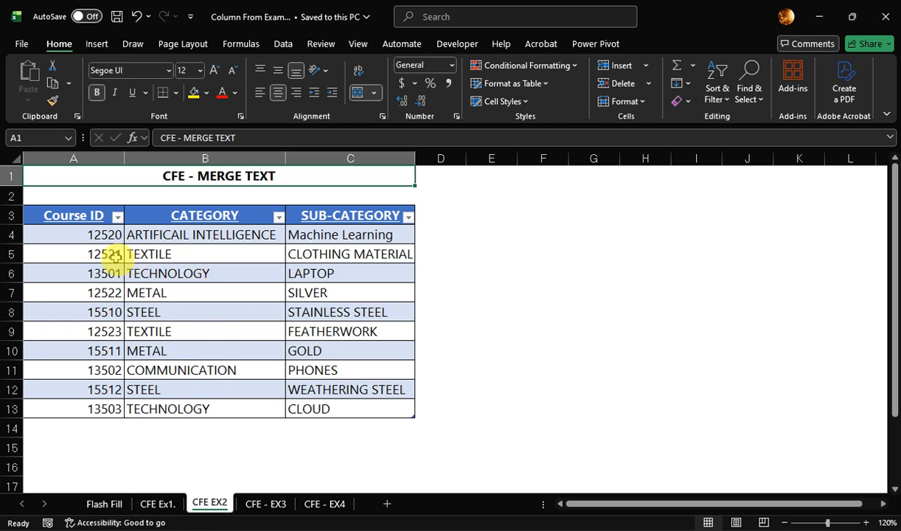
pyautogui.click(264, 503)
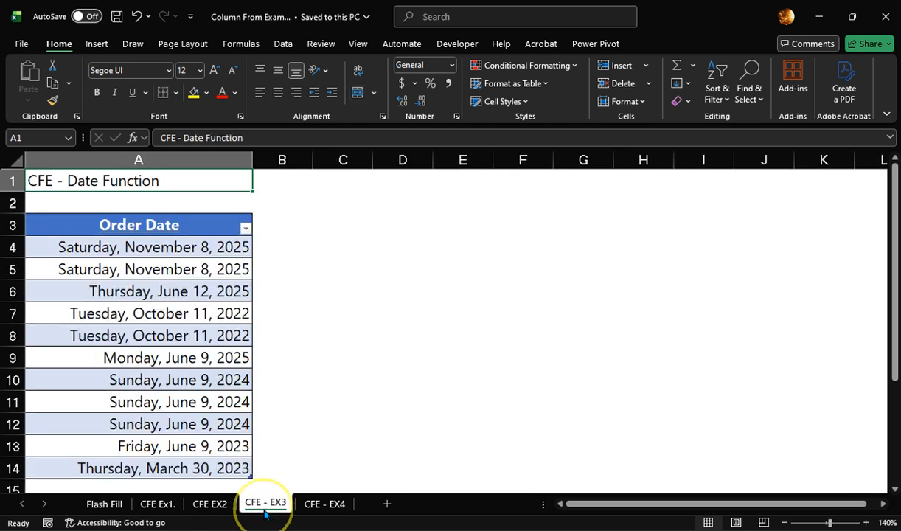
pyautogui.click(317, 504)
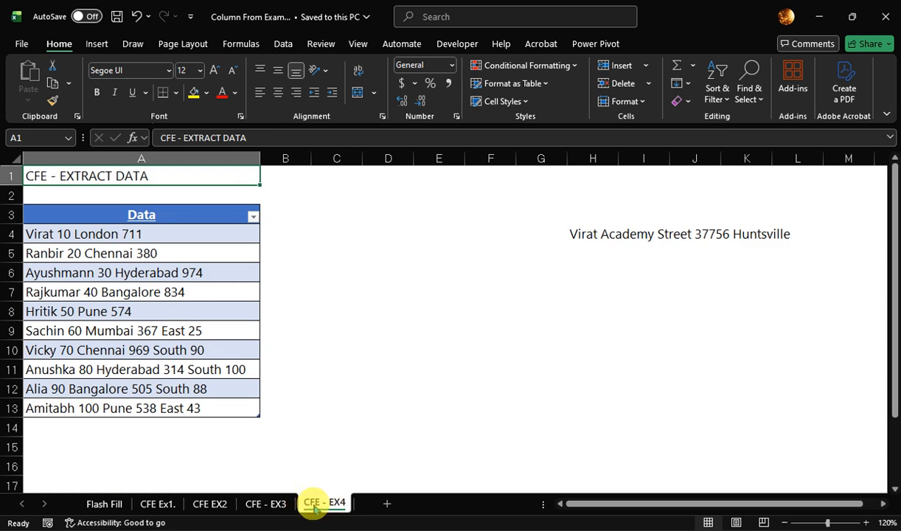
pyautogui.click(263, 504)
pyautogui.click(210, 504)
pyautogui.click(157, 503)
pyautogui.click(104, 503)
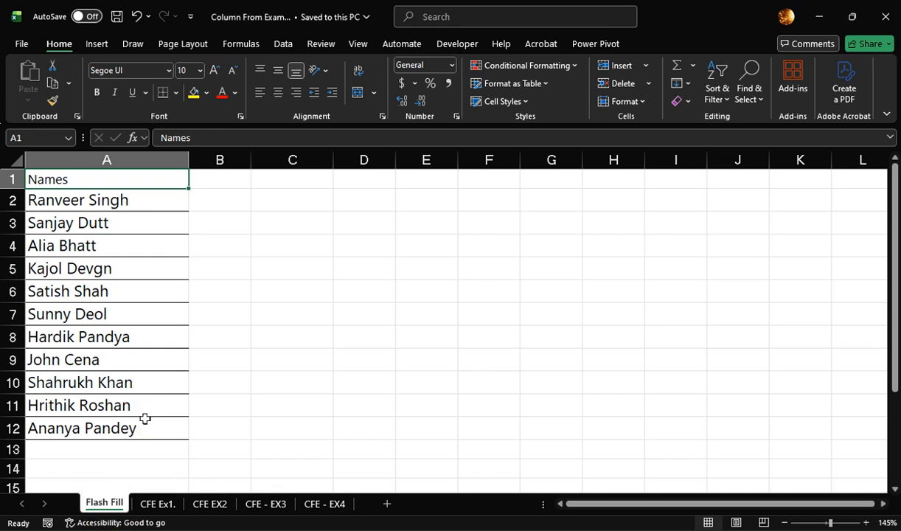
# - Switch to Power BI Desktop and connect to the Excel workbook Column From Examples
pyautogui.click(877, 22)
pyautogui.click(880, 21)
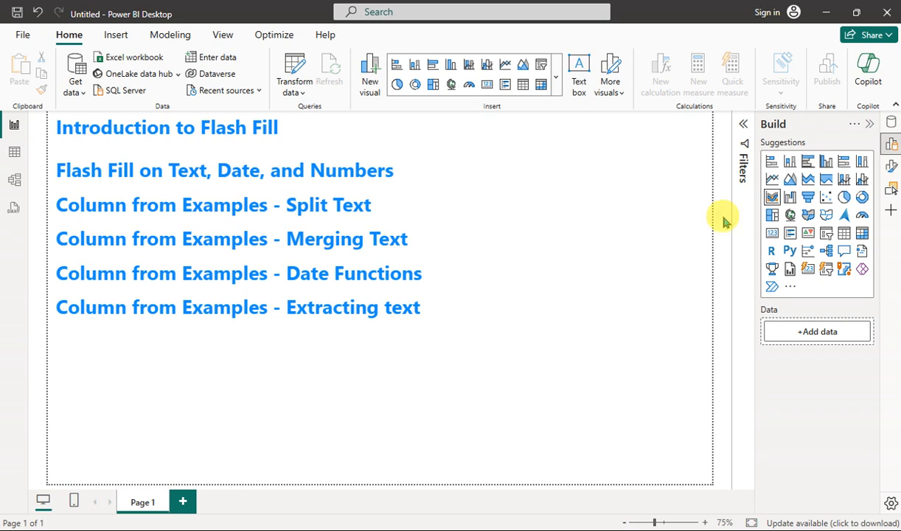
pyautogui.click(533, 266)
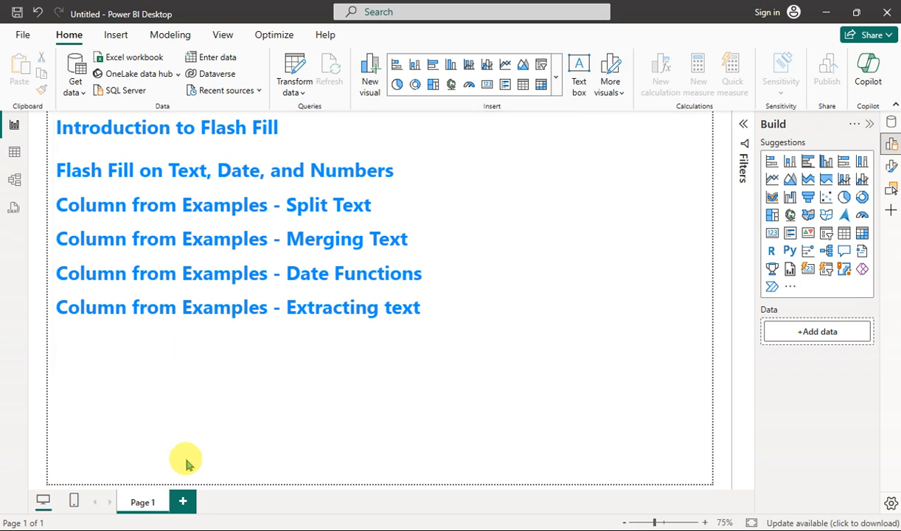
pyautogui.click(107, 65)
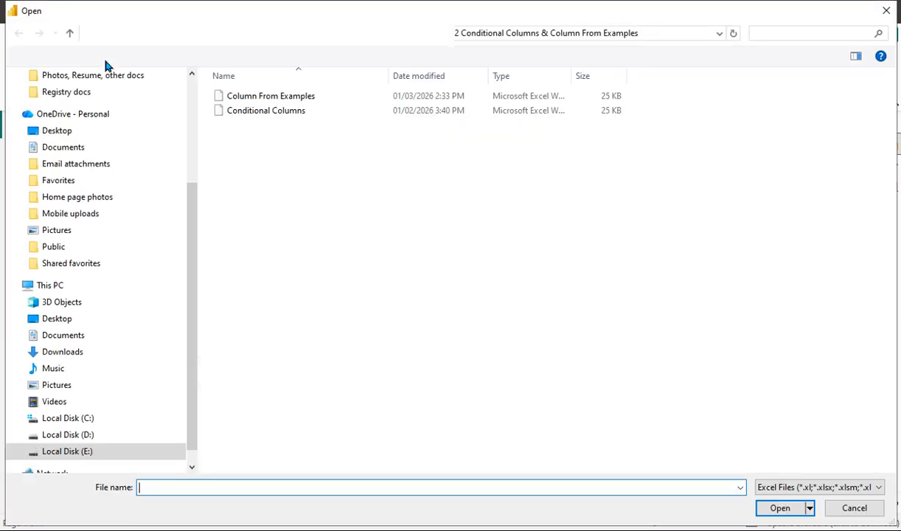
pyautogui.click(280, 98)
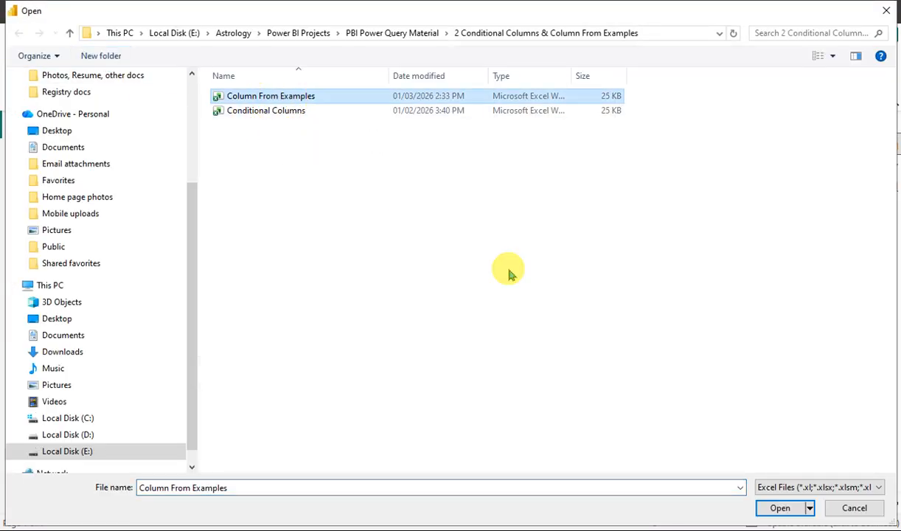
pyautogui.click(780, 507)
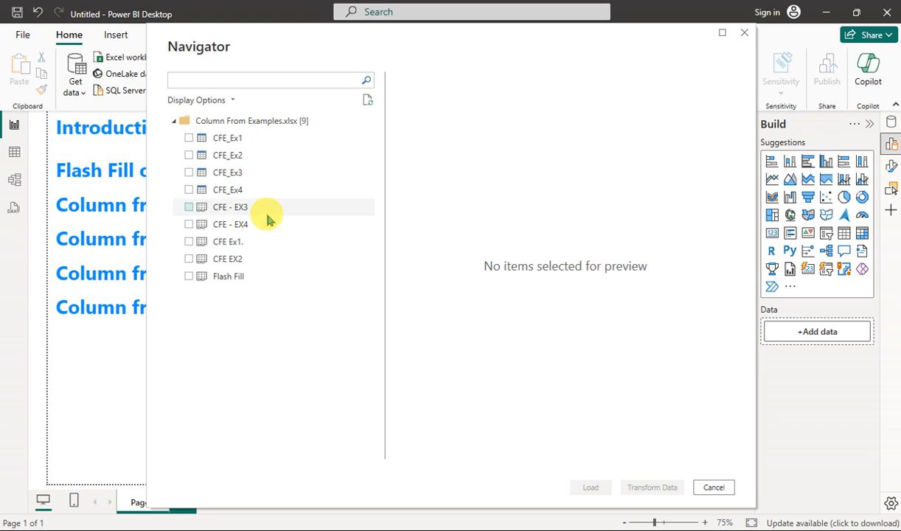
# - Select the tables CFE_Ex1, CFE_Ex2, CFE_Ex3 and CFE_Ex4 and load them for transformation in Power Query Editor
pyautogui.click(189, 139)
pyautogui.click(189, 155)
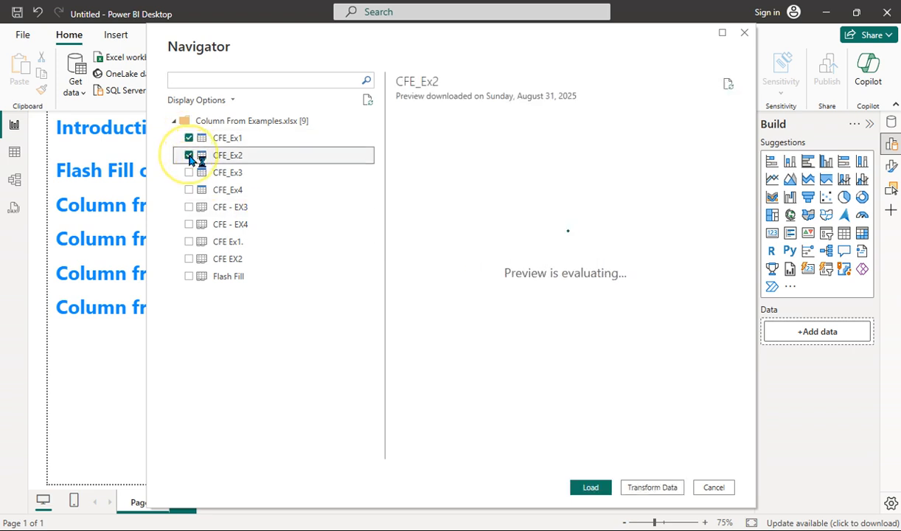
pyautogui.click(189, 173)
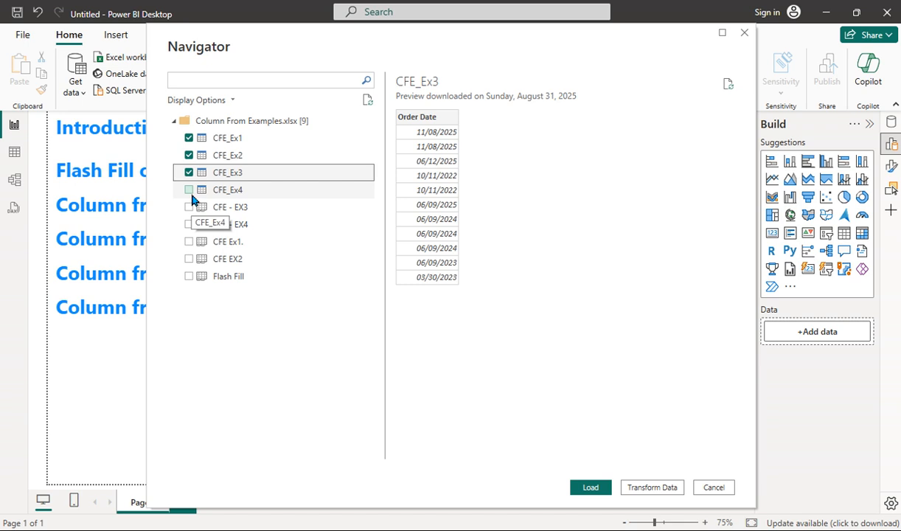
pyautogui.click(189, 190)
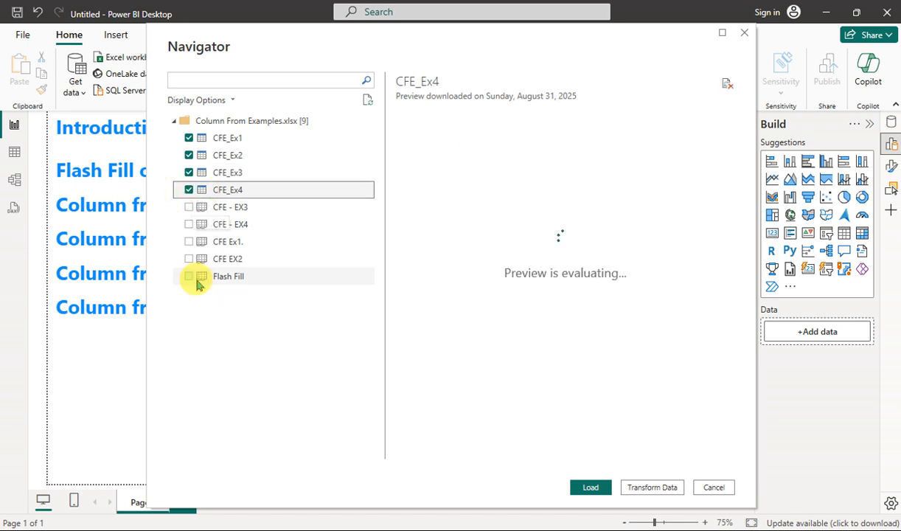
pyautogui.click(665, 490)
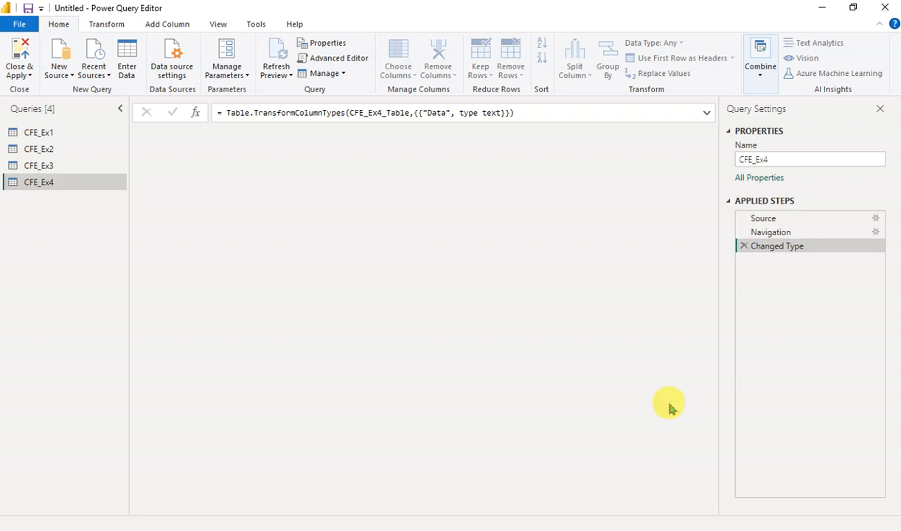
# - Refresh the data previews of the queries CFE_Ex4, CFE_Ex3, CFE_Ex2 and CFE_Ex1
pyautogui.click(333, 105)
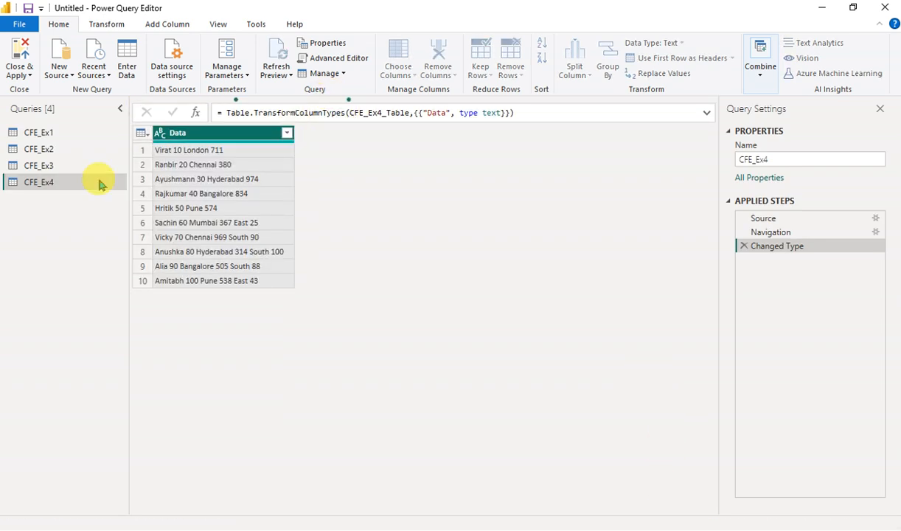
pyautogui.click(80, 167)
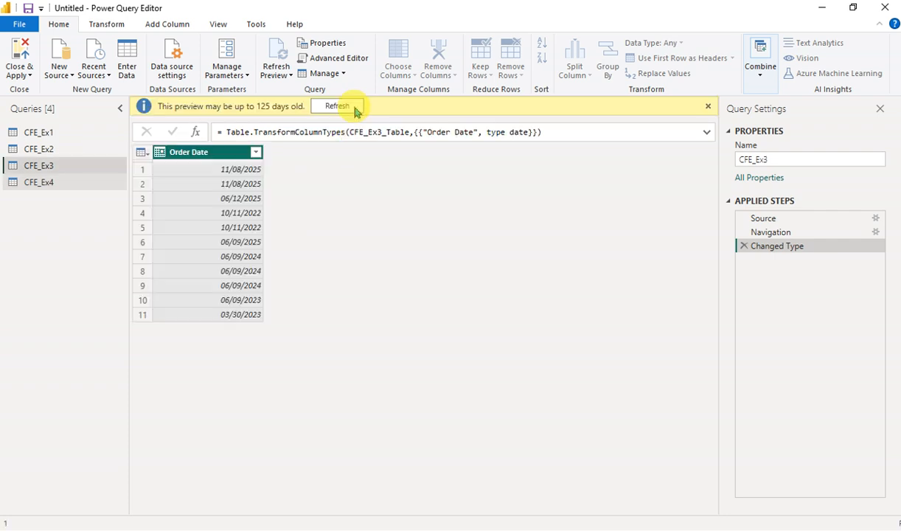
pyautogui.click(353, 107)
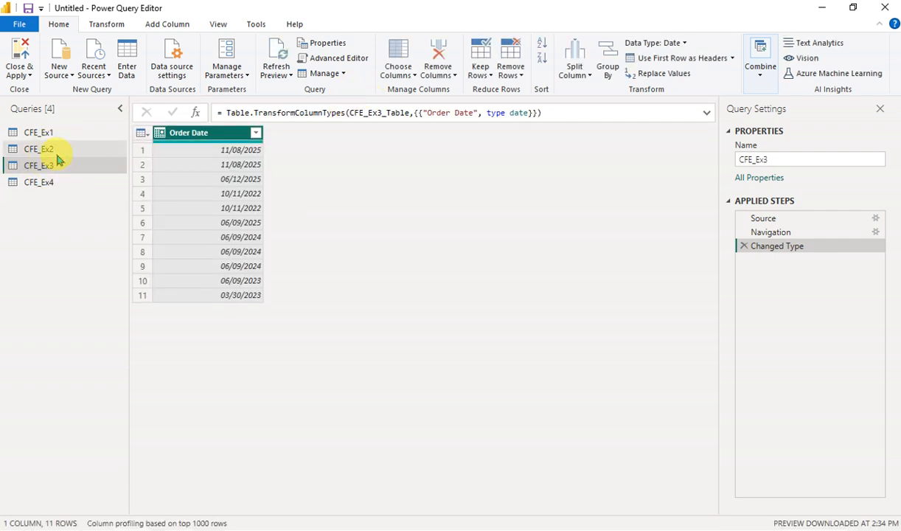
pyautogui.click(58, 151)
pyautogui.click(333, 104)
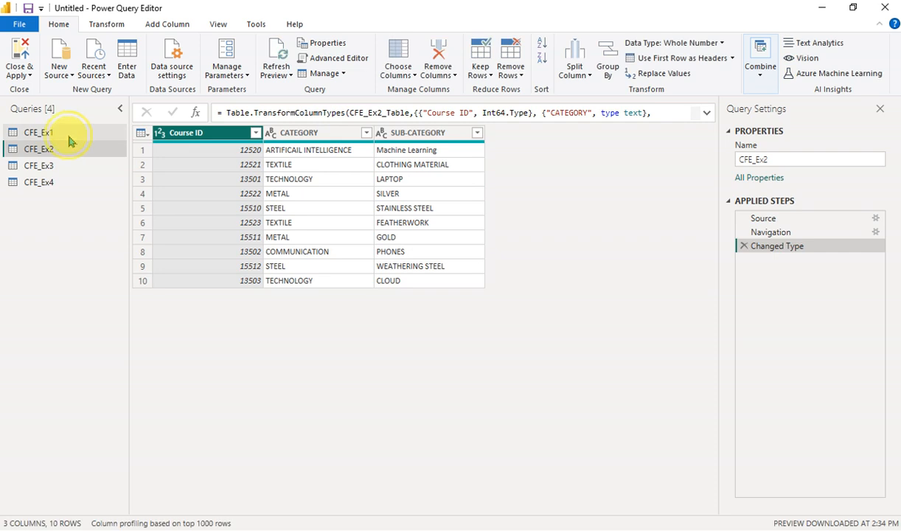
pyautogui.click(67, 134)
pyautogui.click(330, 112)
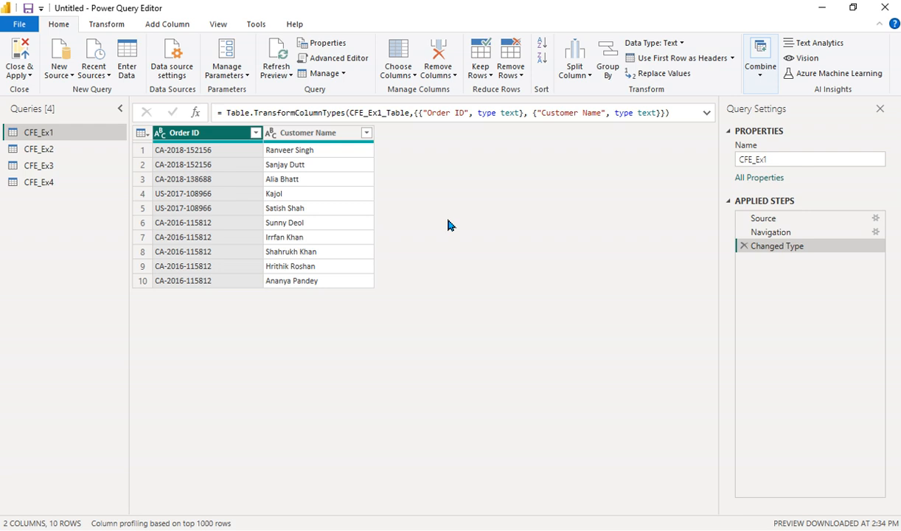
# - Try Column From Examples on CFE_Ex1 with the first customer's first name in capitals as the example, and discard the column
pyautogui.click(153, 25)
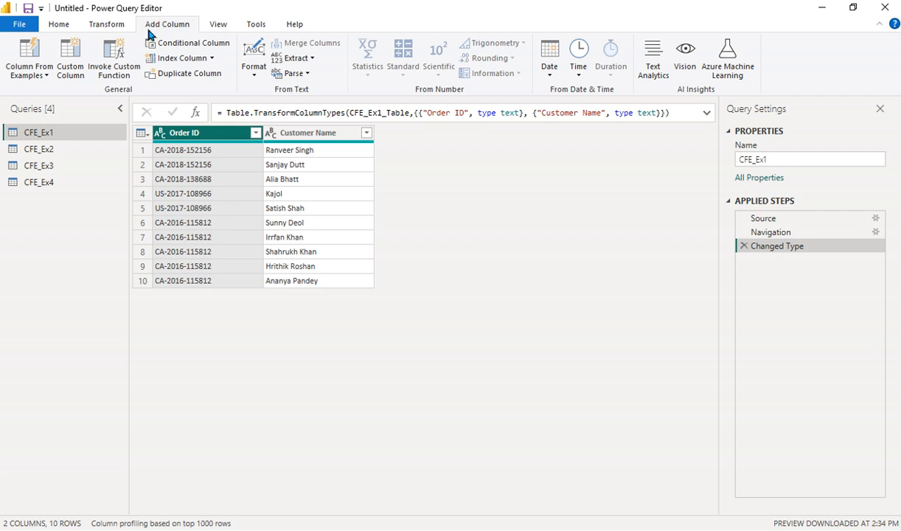
pyautogui.click(35, 66)
pyautogui.click(36, 76)
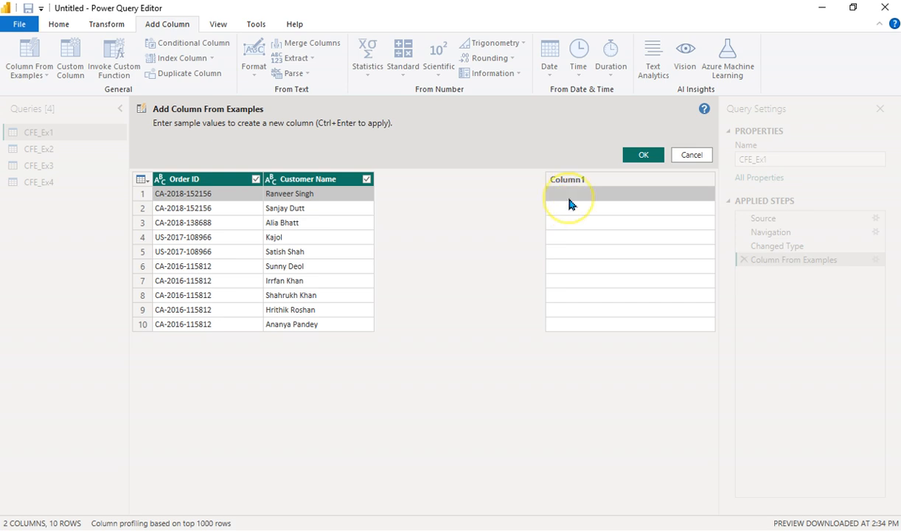
pyautogui.click(569, 203)
pyautogui.click(569, 197)
pyautogui.write('RANV')
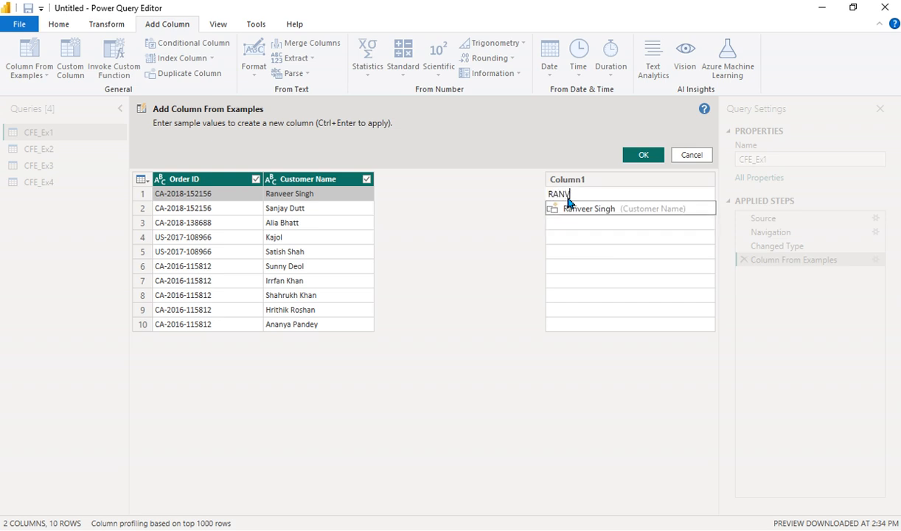
pyautogui.write('EER')
pyautogui.press('Return')
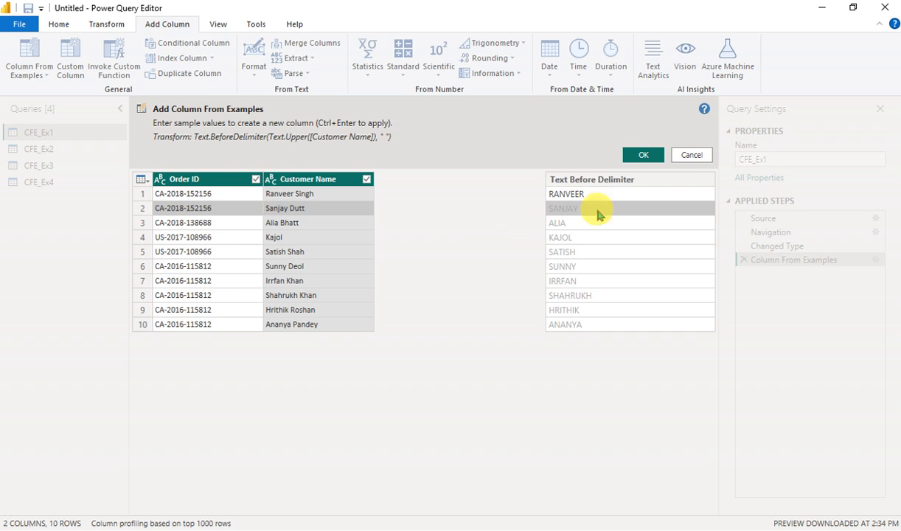
pyautogui.click(683, 154)
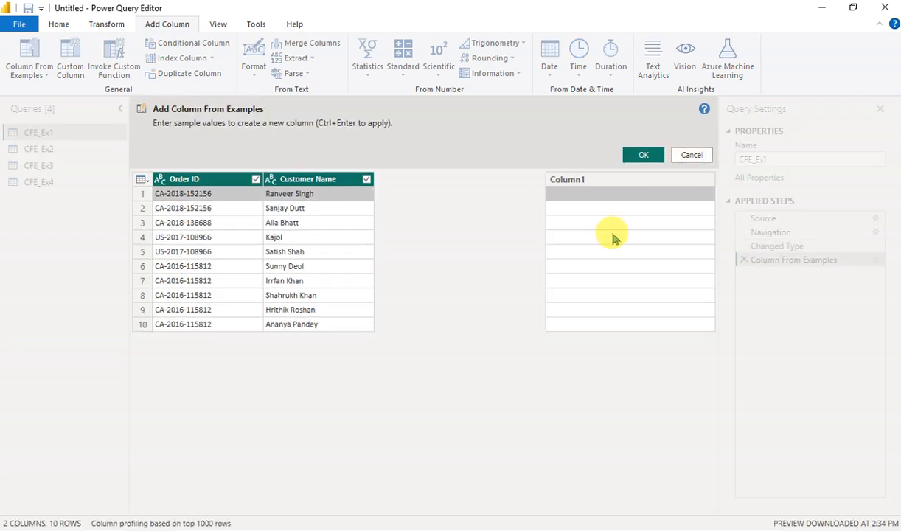
# - Try a column from examples on CFE_Ex1 using the first customer's last name, and discard it
pyautogui.write('Singh')
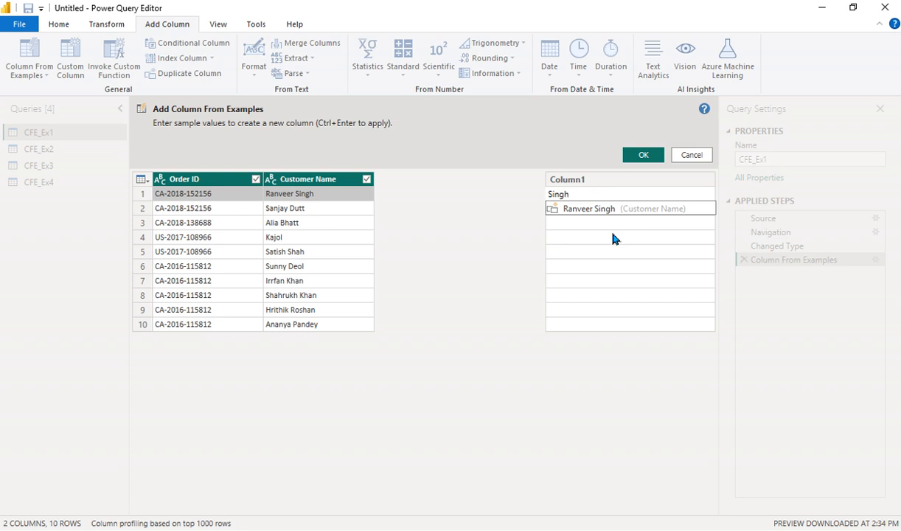
pyautogui.press('Return')
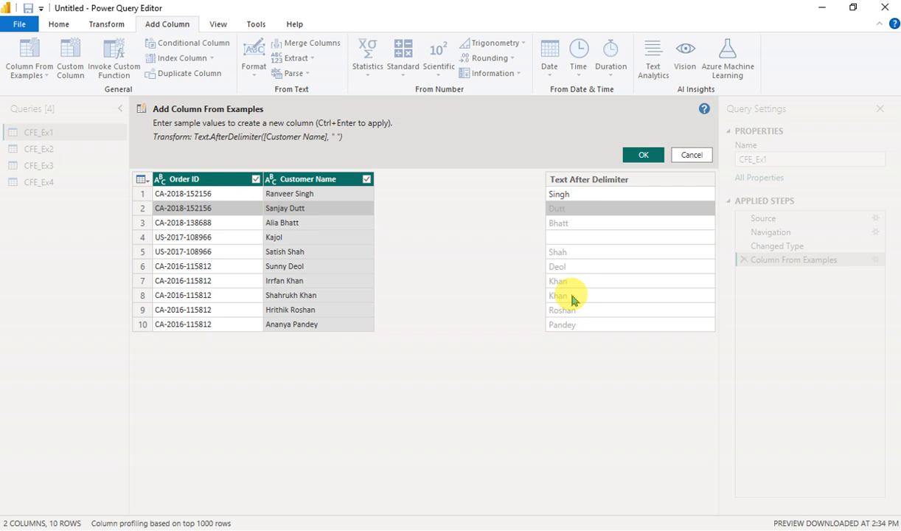
pyautogui.click(686, 155)
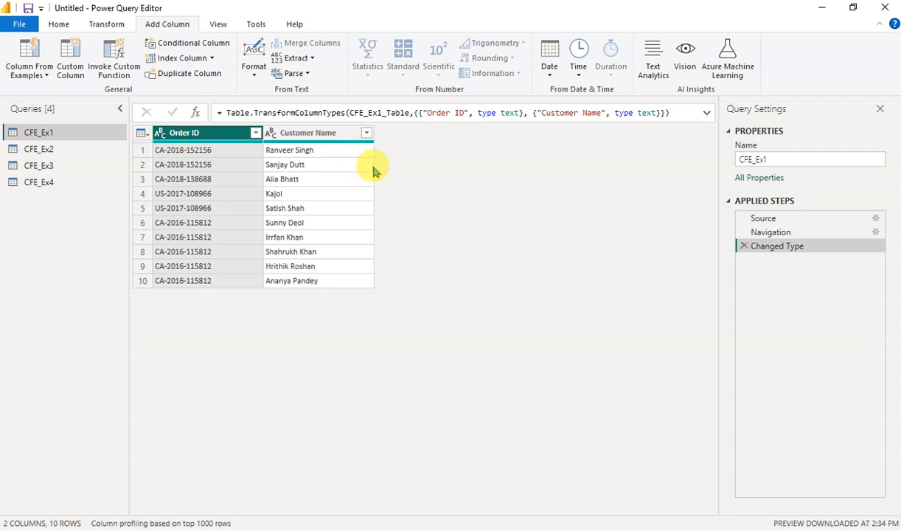
# - Start a column from examples on CFE_Ex1, giving the first row's Order ID without its country prefix and first hyphen
pyautogui.hotkey('ctrl', 'e')
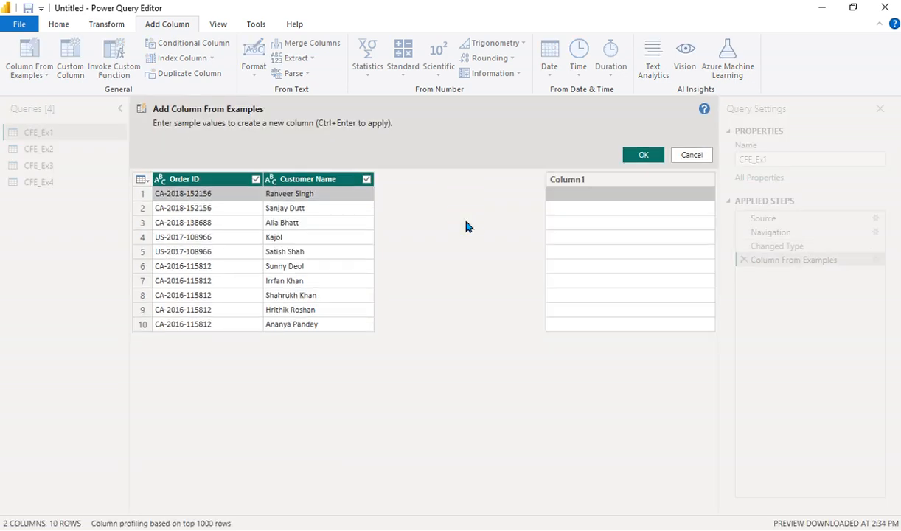
pyautogui.write('2018')
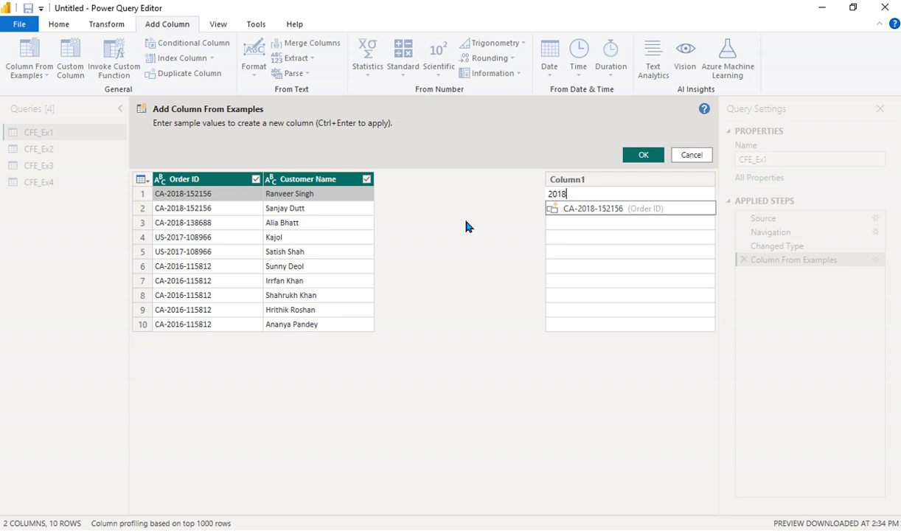
pyautogui.write('-152156')
pyautogui.press('Return')
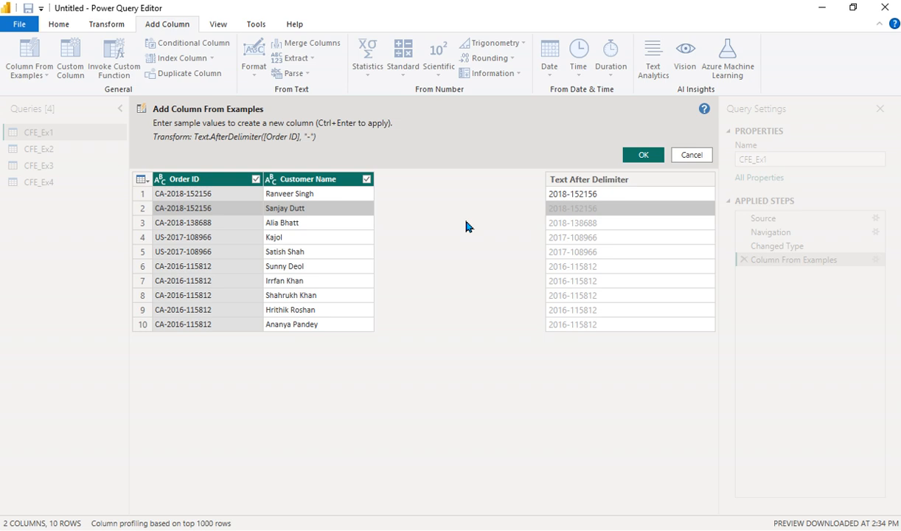
# - Review the suggested Order ID values row by row and add the new column to CFE_Ex1
pyautogui.click(570, 227)
pyautogui.click(573, 238)
pyautogui.click(573, 255)
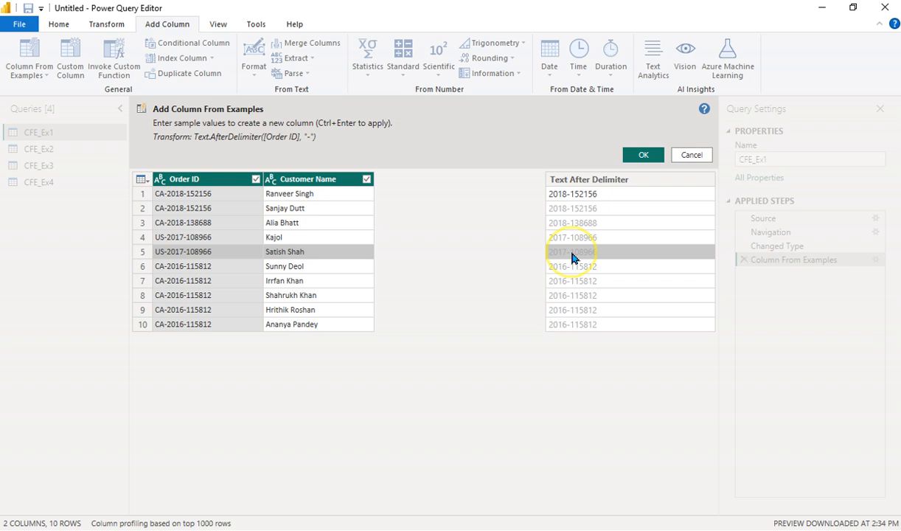
pyautogui.click(574, 269)
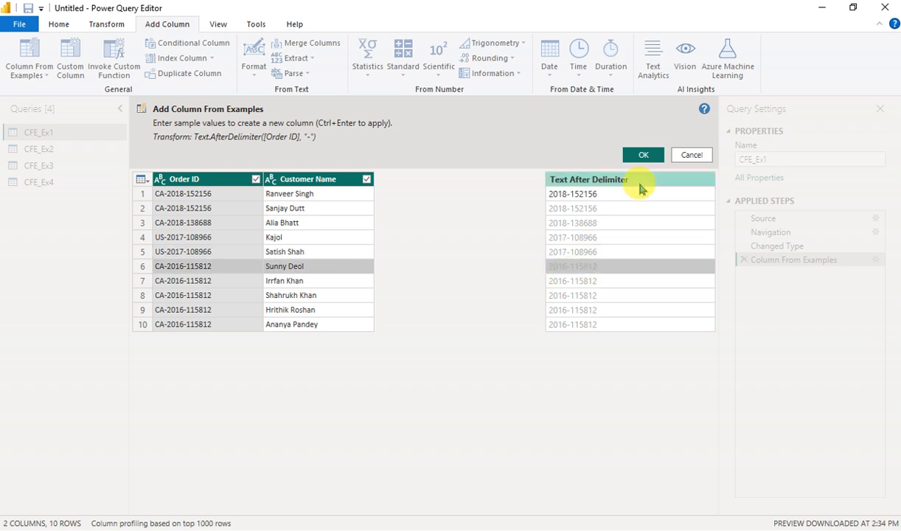
pyautogui.click(598, 286)
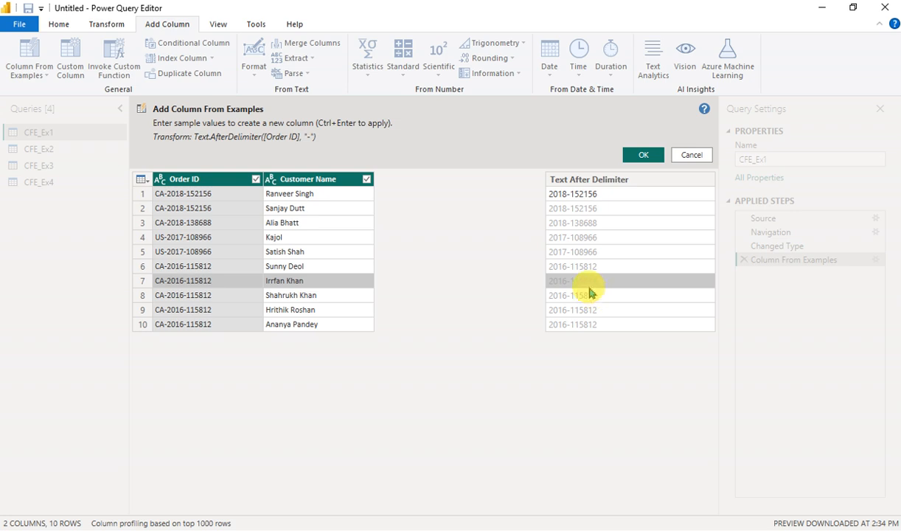
pyautogui.click(582, 267)
pyautogui.click(580, 252)
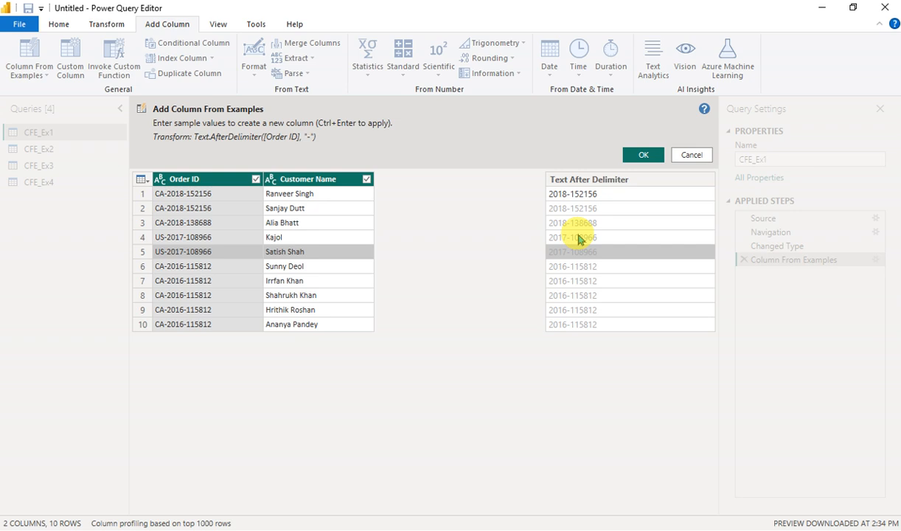
pyautogui.click(643, 155)
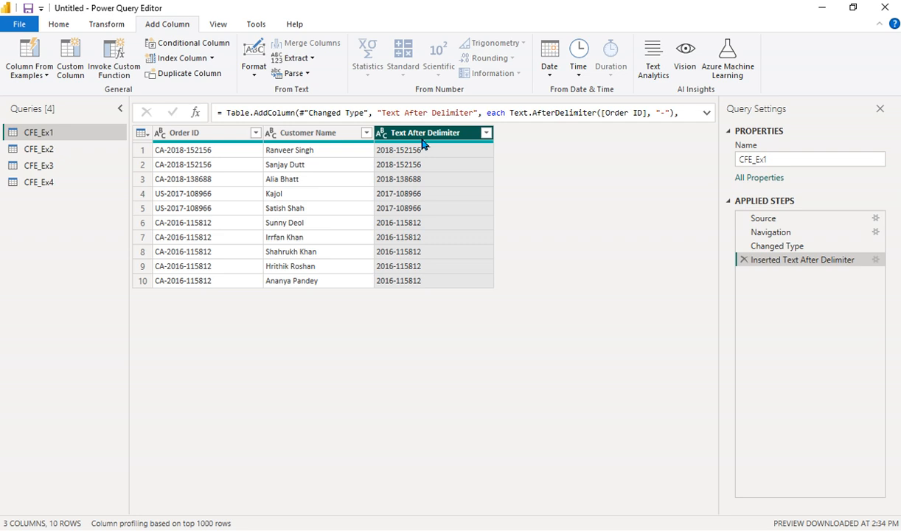
pyautogui.click(221, 134)
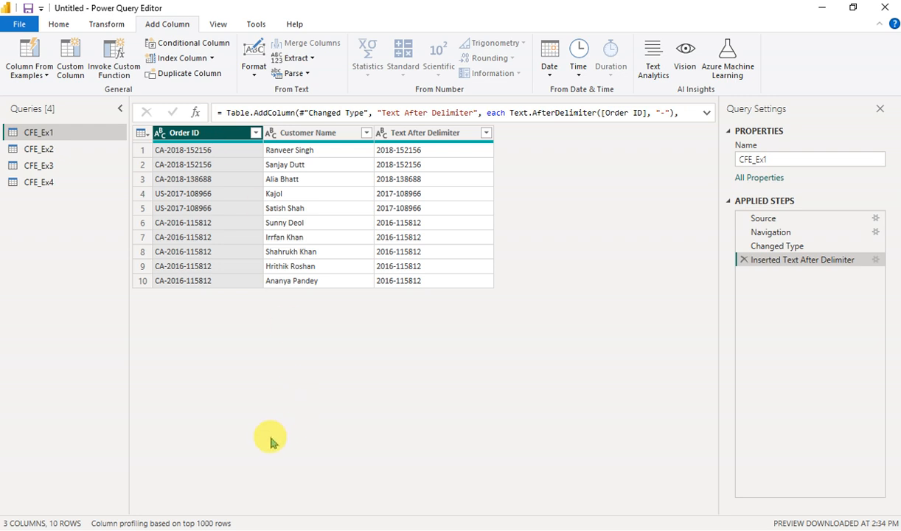
# - Open CFE_Ex2 and start a column from examples, giving ART-MAC as the first row's example
pyautogui.click(63, 149)
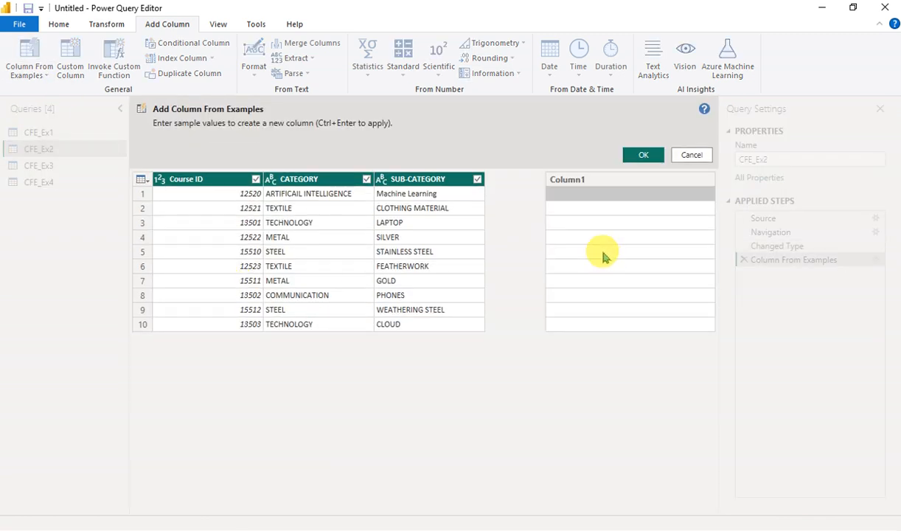
pyautogui.click(578, 196)
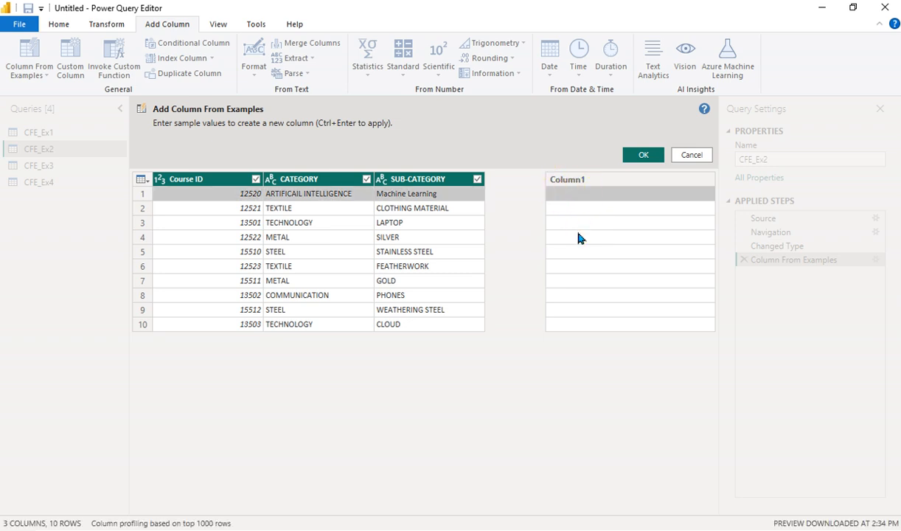
pyautogui.write('A')
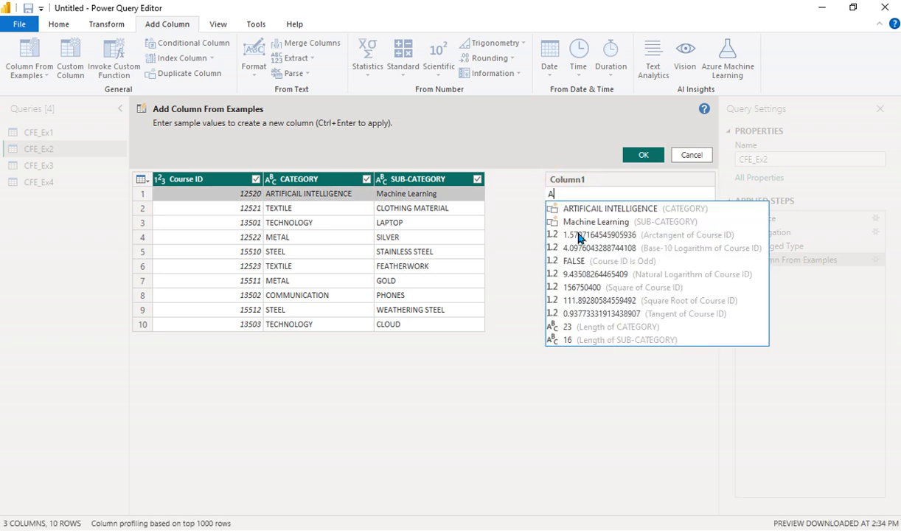
pyautogui.write('RT MAC')
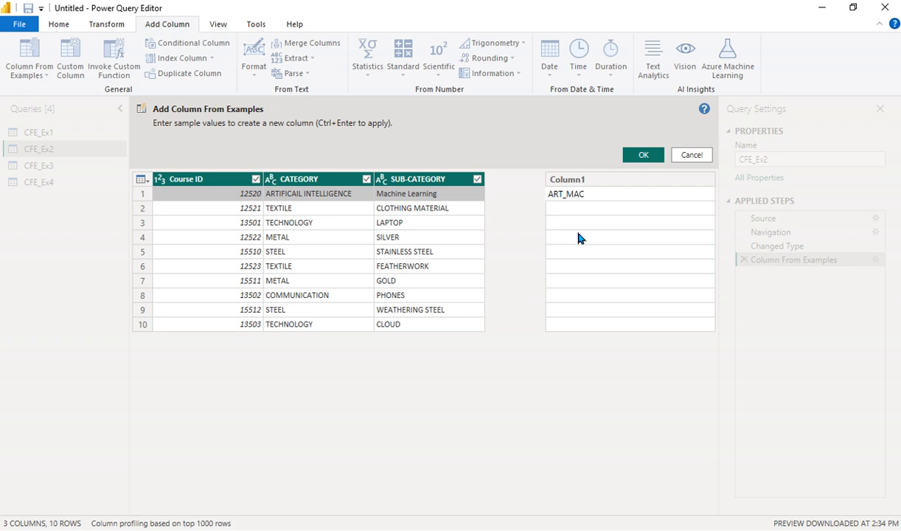
pyautogui.click(579, 212)
pyautogui.click(573, 197)
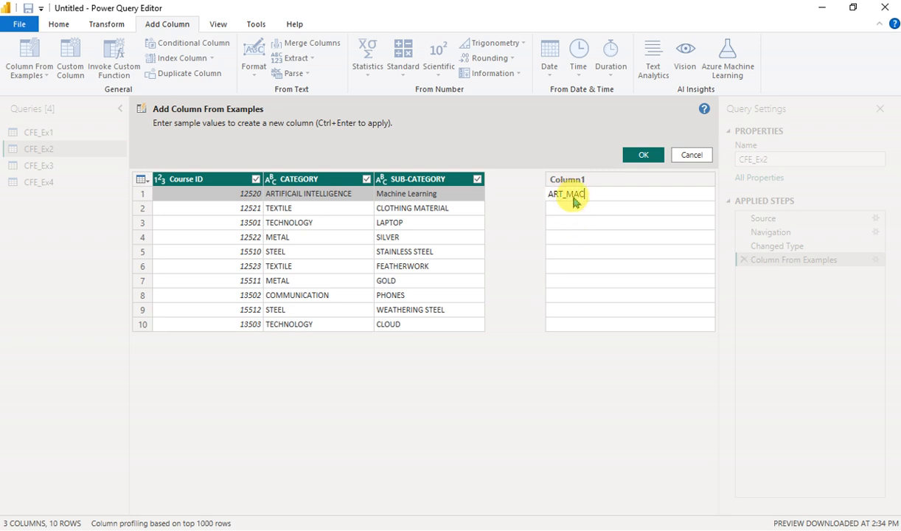
pyautogui.press('BackSpace')
pyautogui.press('BackSpace')
pyautogui.press('BackSpace')
pyautogui.press('BackSpace')
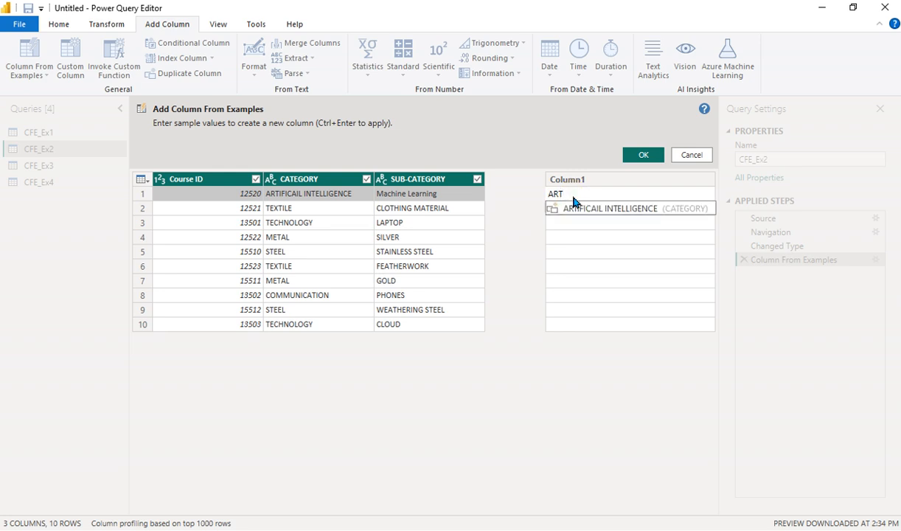
pyautogui.write('-MAC')
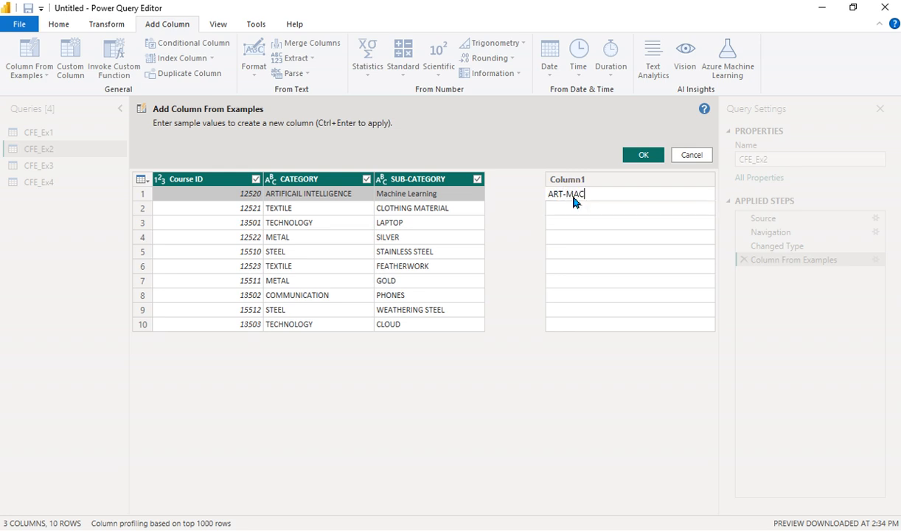
pyautogui.press('Return')
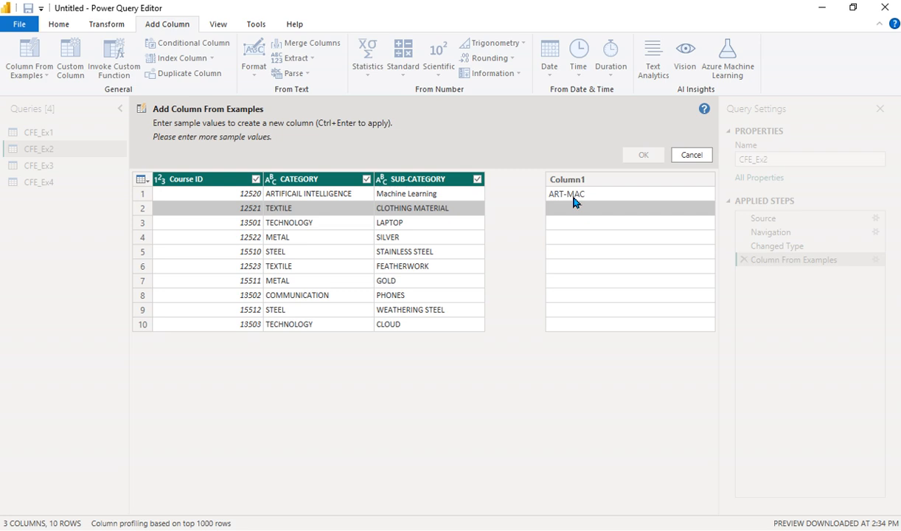
# - Give TEX-CLO as the second row's example, review the suggested category and sub-category codes, and discard the column
pyautogui.click(607, 223)
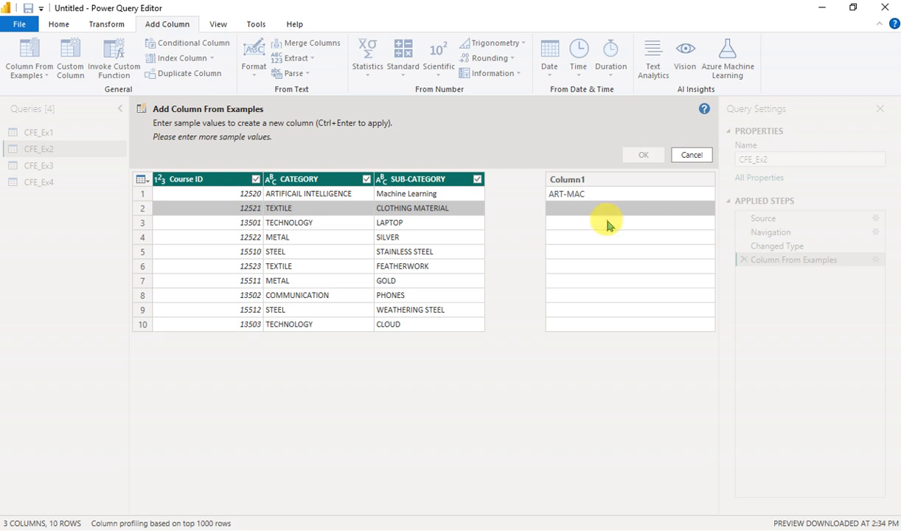
pyautogui.write('TEX-')
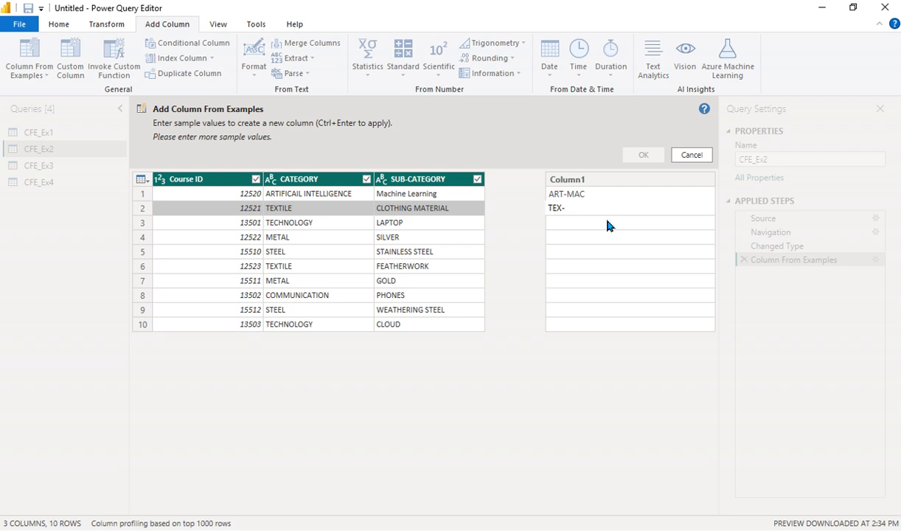
pyautogui.write('CLO')
pyautogui.press('Return')
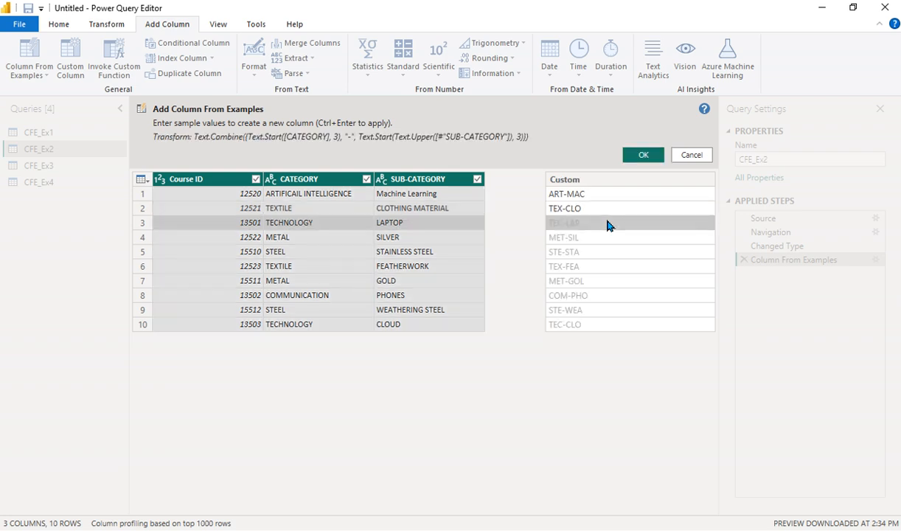
pyautogui.click(612, 239)
pyautogui.click(588, 210)
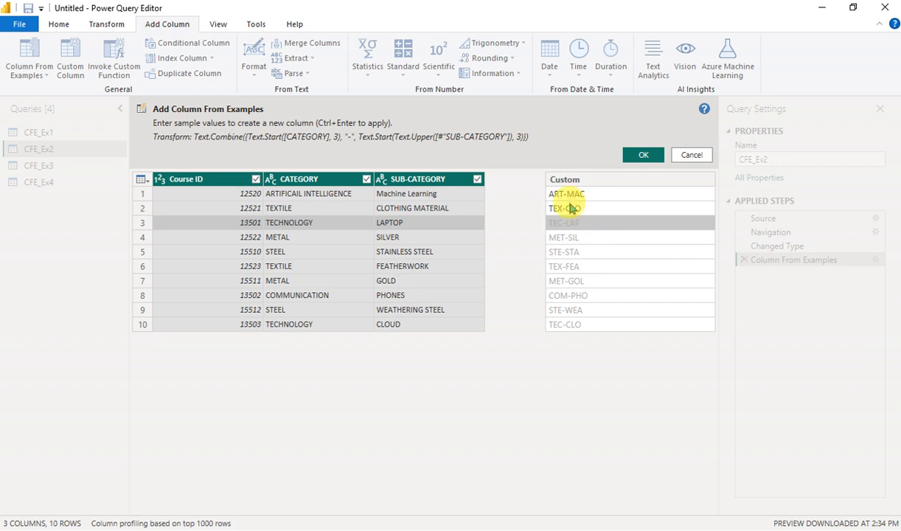
pyautogui.click(562, 204)
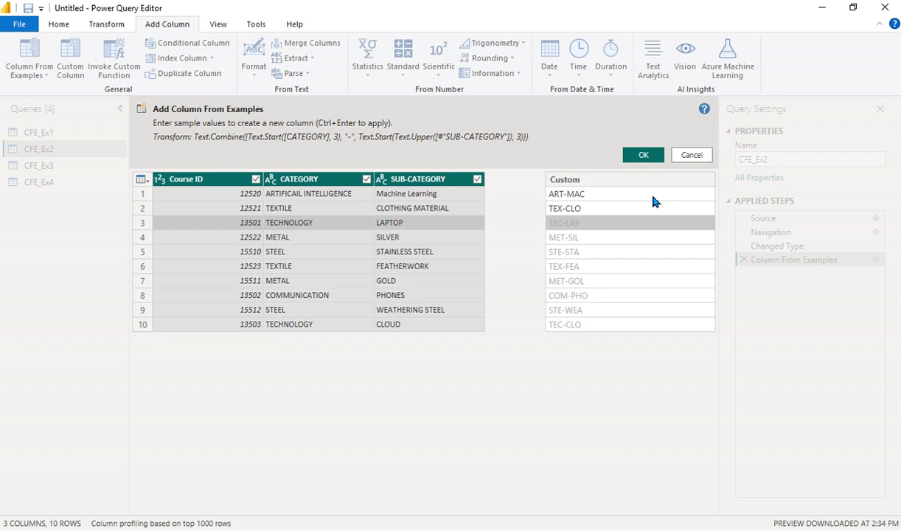
pyautogui.click(686, 155)
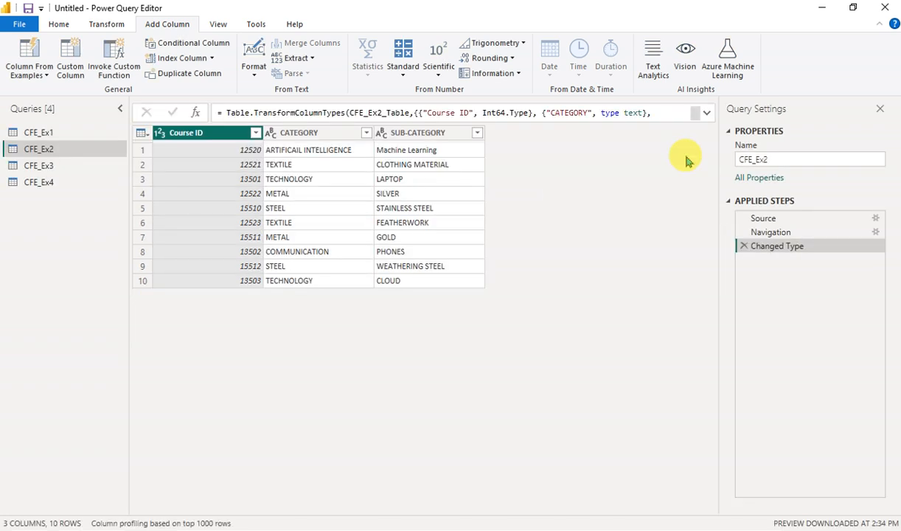
# - Add a column from examples to CFE_Ex2, using MAC-ART for the first row and CLO-TEX for the second
pyautogui.hotkey('ctrl', 'e')
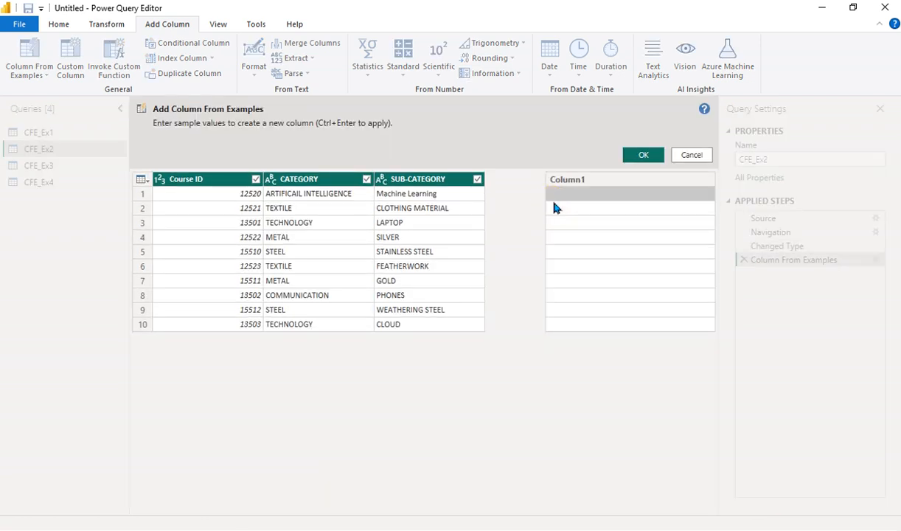
pyautogui.write('MAC')
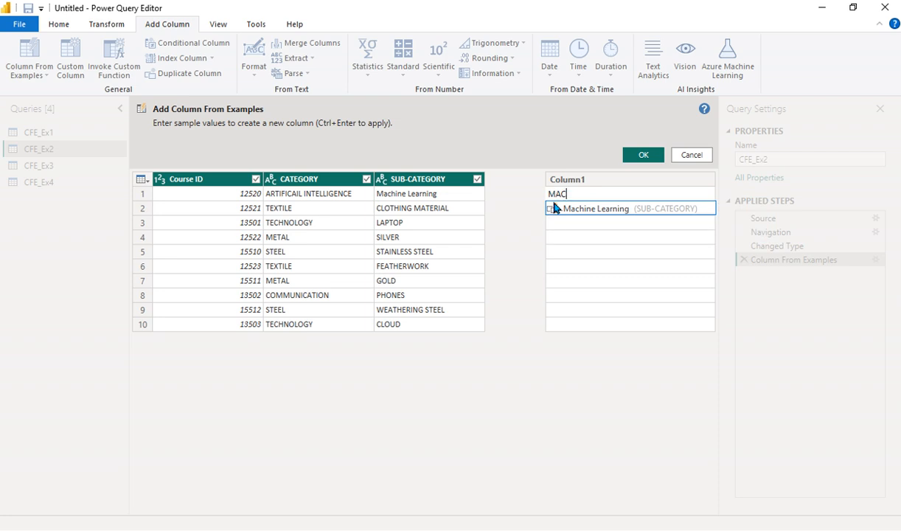
pyautogui.write('-ART')
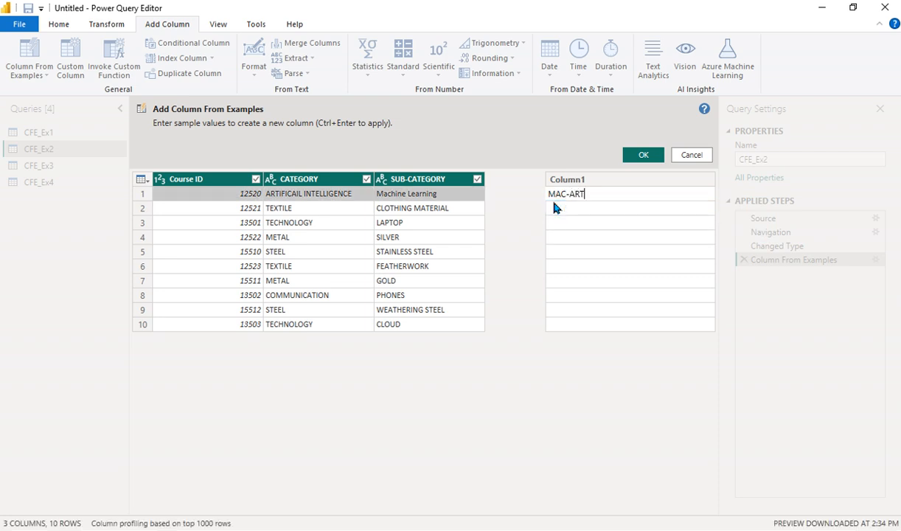
pyautogui.press('Return')
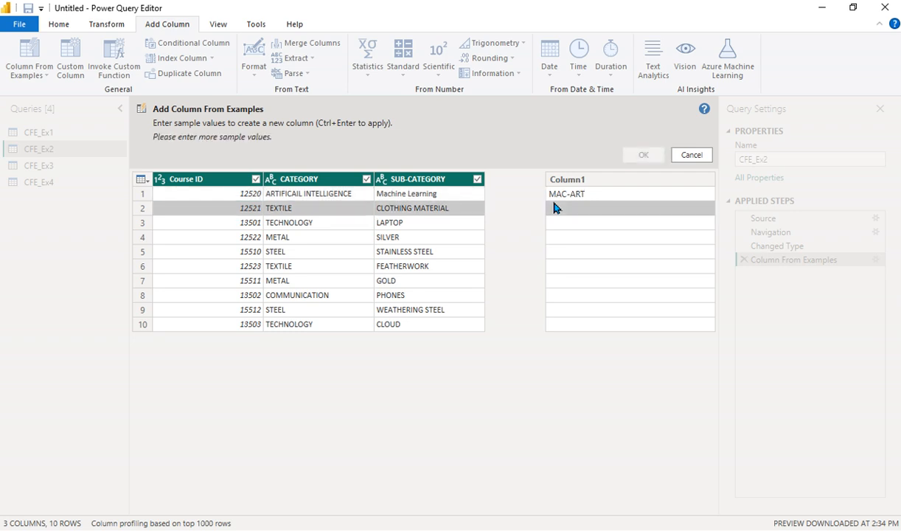
pyautogui.write('CLO')
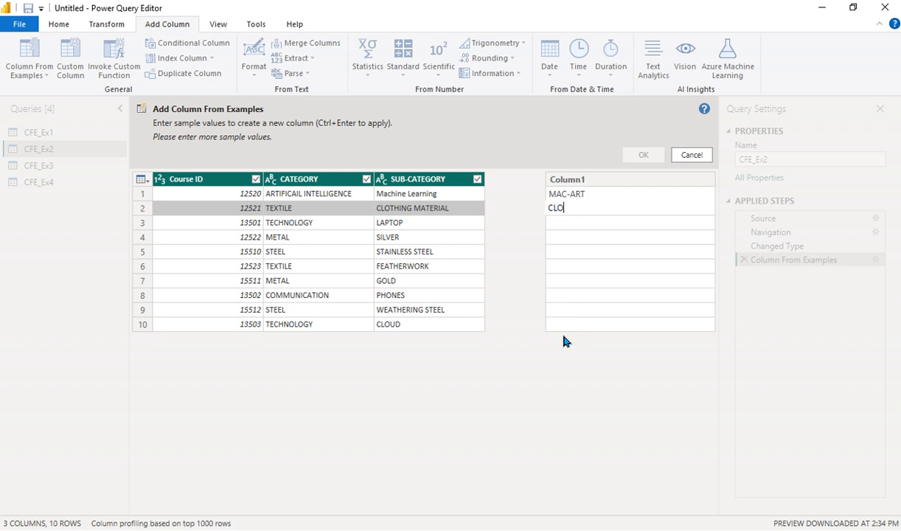
pyautogui.write('-TEX')
pyautogui.press('Return')
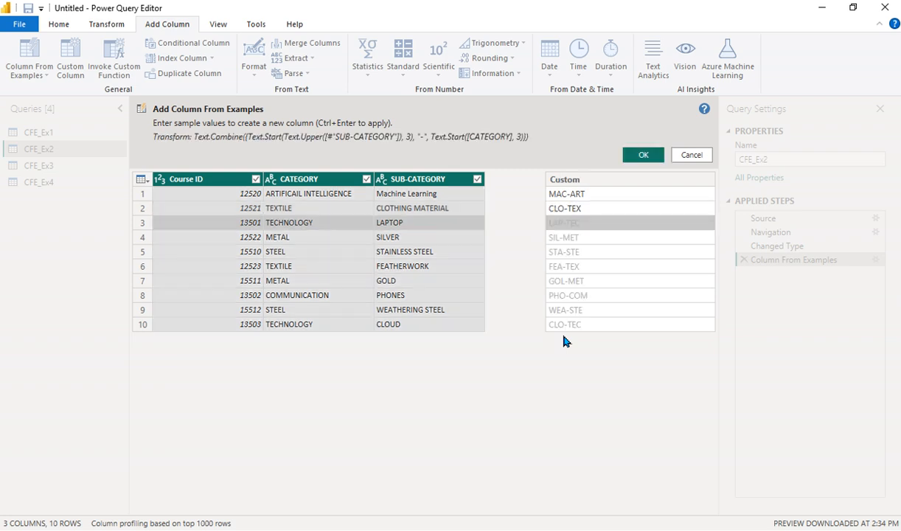
pyautogui.click(650, 157)
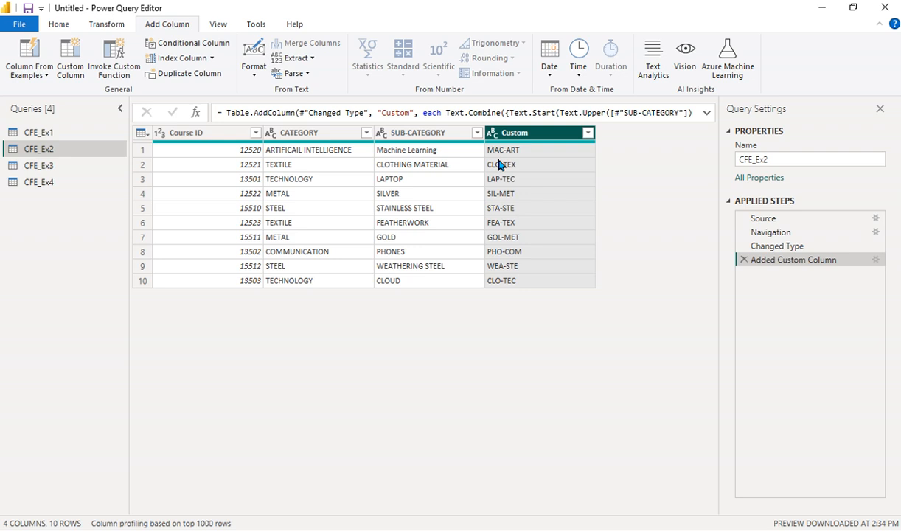
# - Add a year column from examples to CFE_Ex3, giving 2025 as the first row's example
pyautogui.click(66, 168)
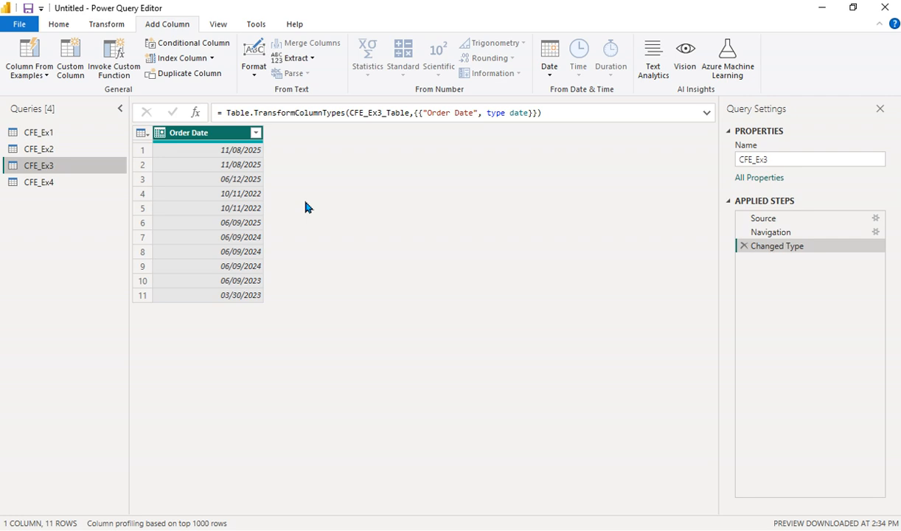
pyautogui.hotkey('ctrl', 'e')
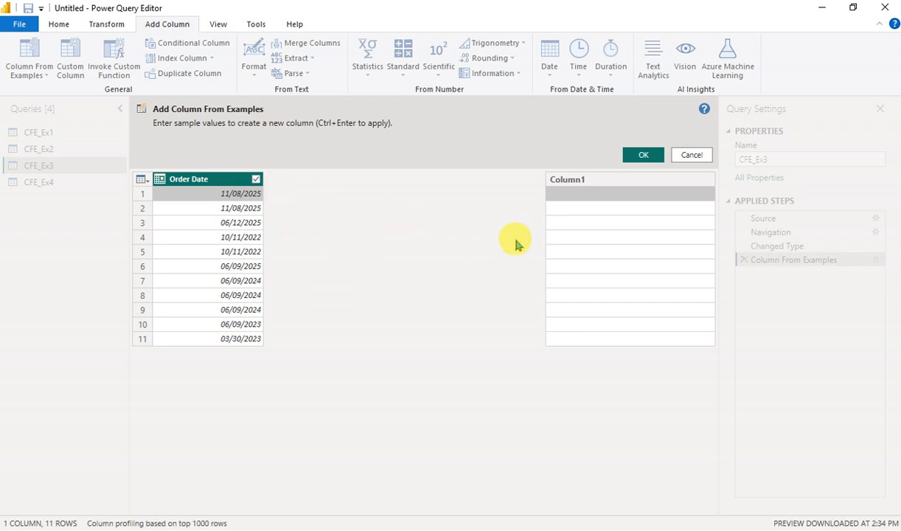
pyautogui.write('20')
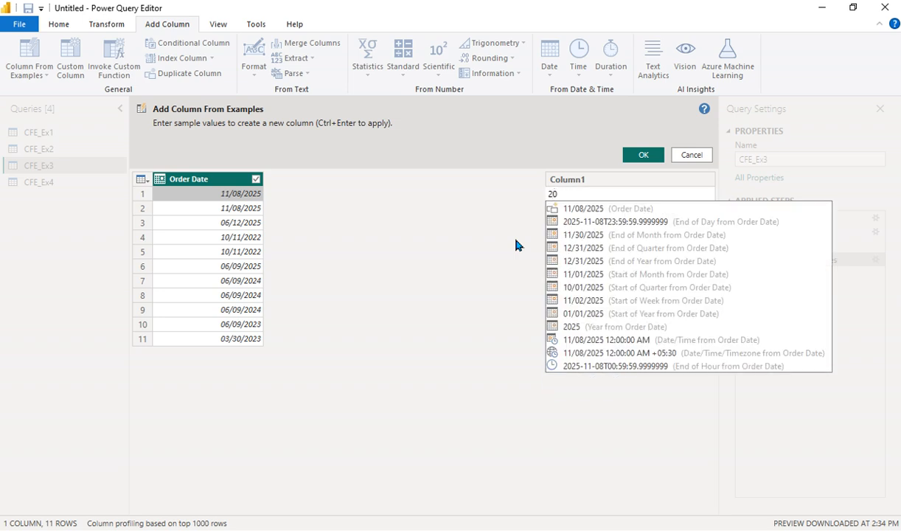
pyautogui.write('25')
pyautogui.press('Return')
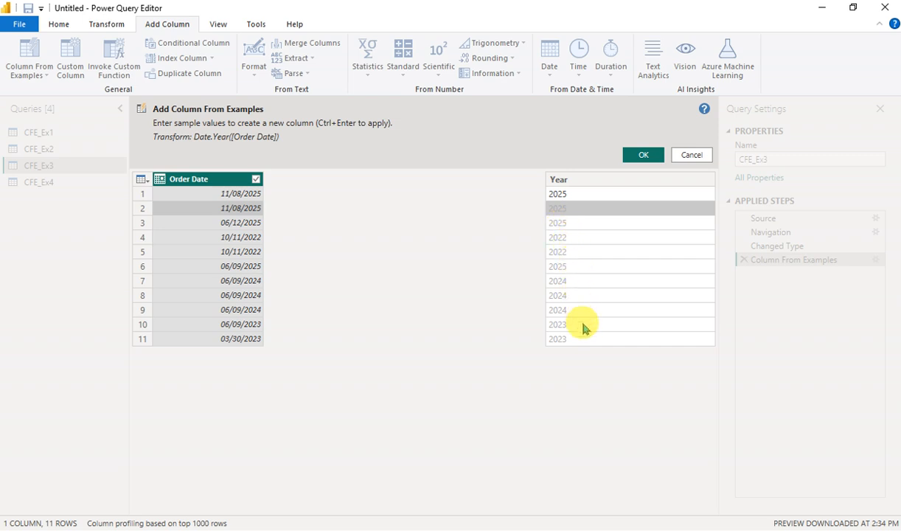
pyautogui.click(639, 155)
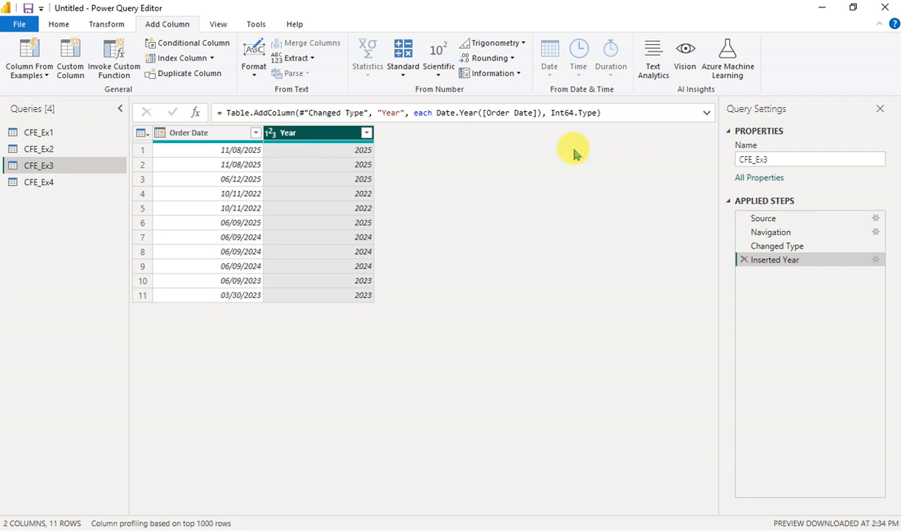
# - Add a column from examples to CFE_Ex3 that swaps day and month, giving 08/11/2025 for the first two rows
pyautogui.click(235, 139)
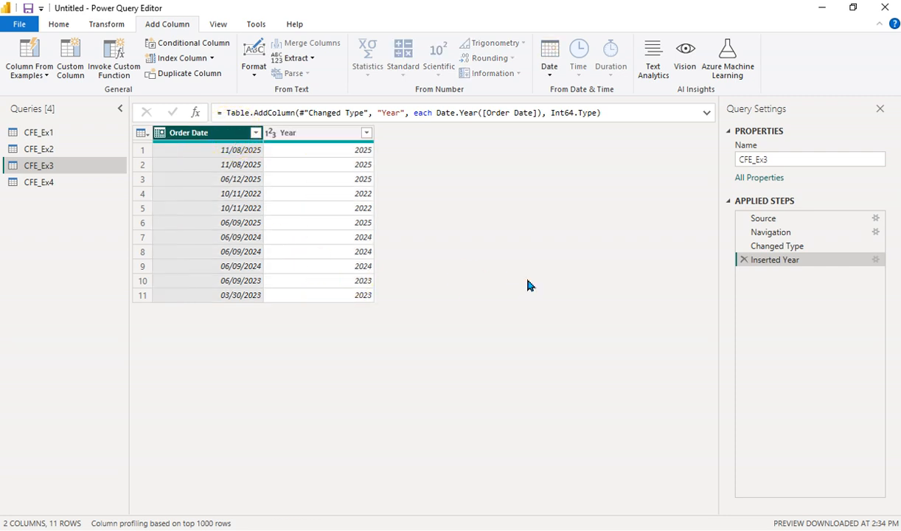
pyautogui.hotkey('ctrl', 'e')
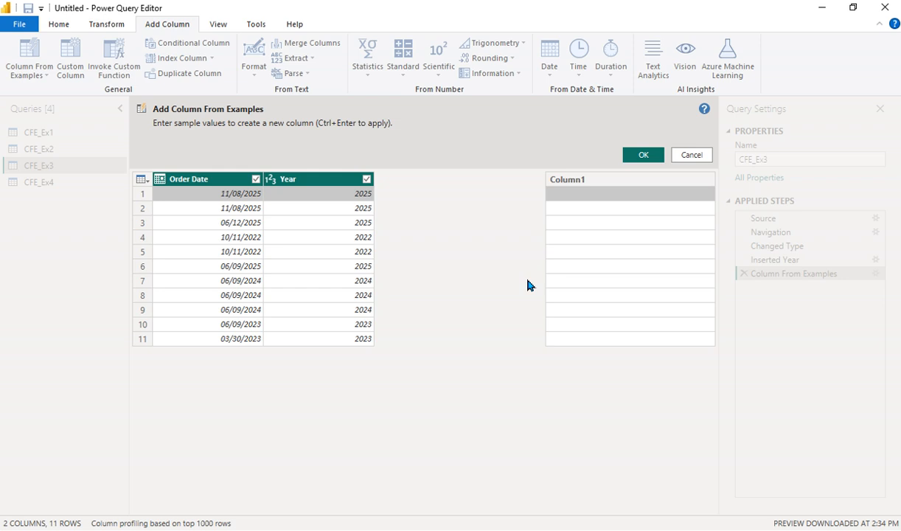
pyautogui.write('08/')
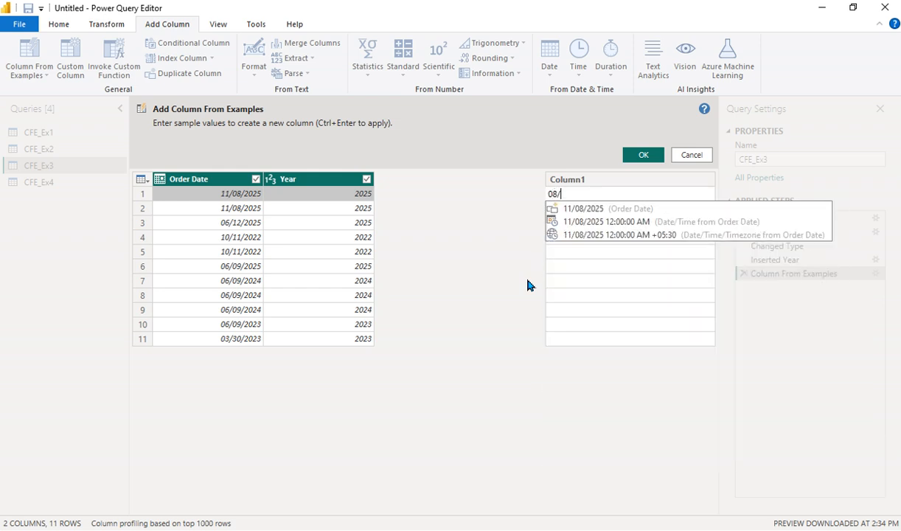
pyautogui.write('11')
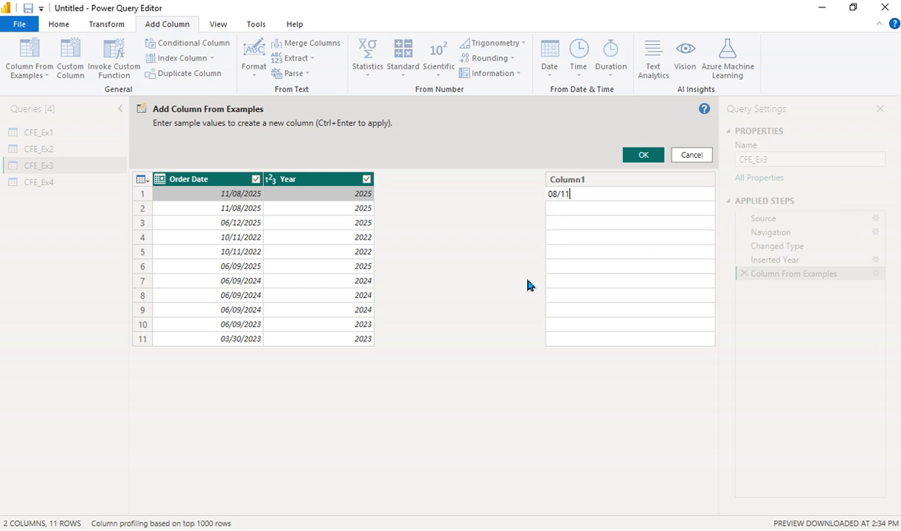
pyautogui.write('/2025')
pyautogui.press('Return')
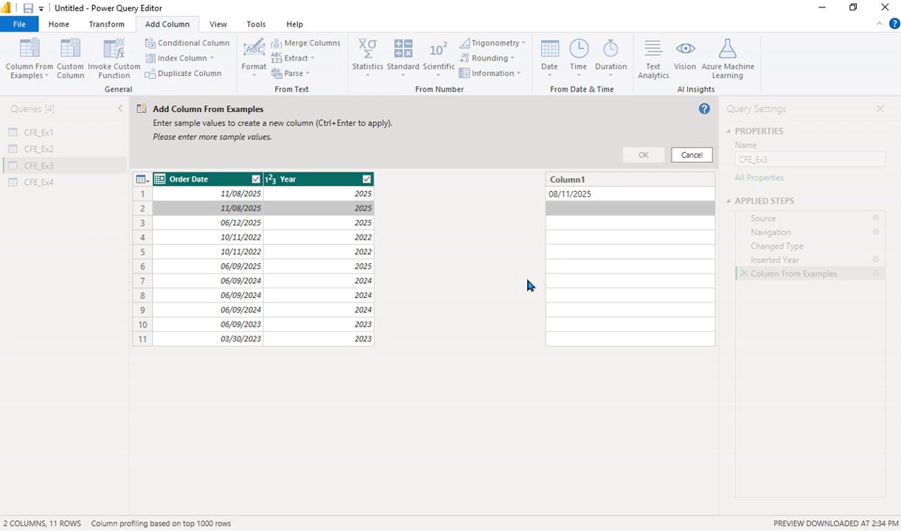
pyautogui.write('08/')
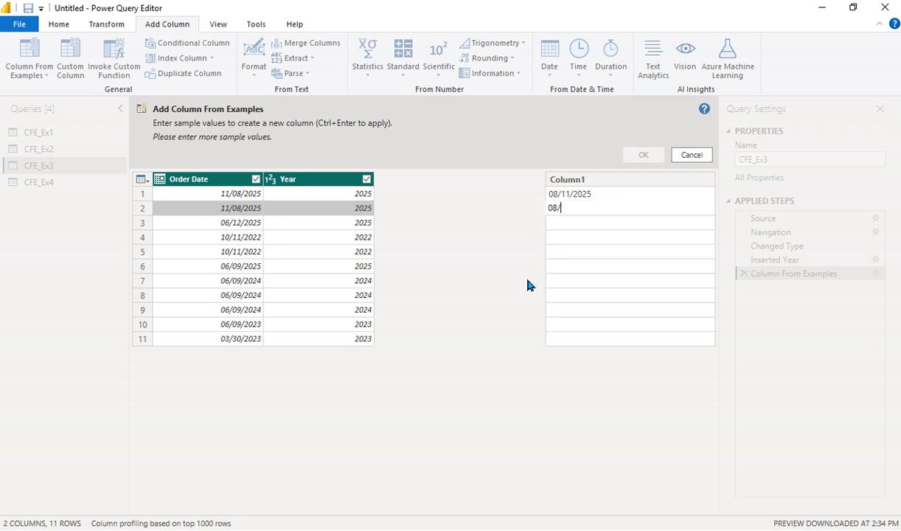
pyautogui.write('11/2025')
pyautogui.press('Return')
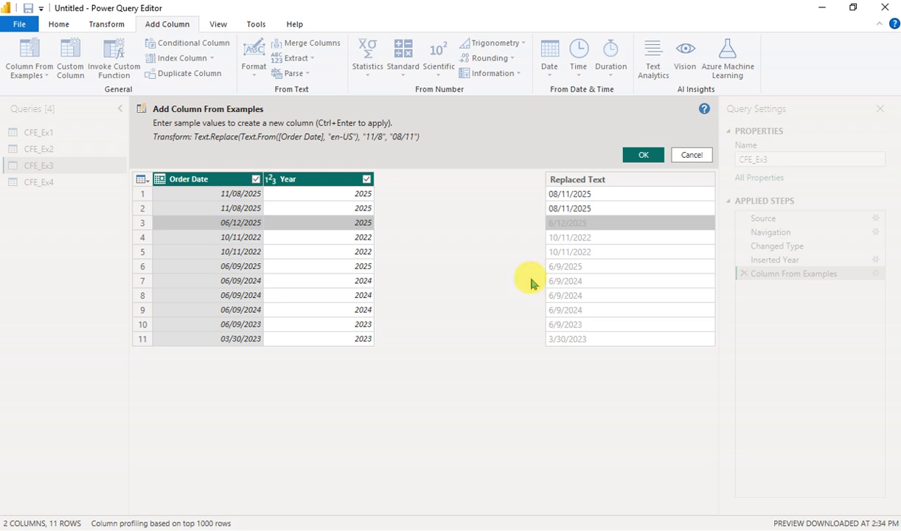
pyautogui.click(644, 156)
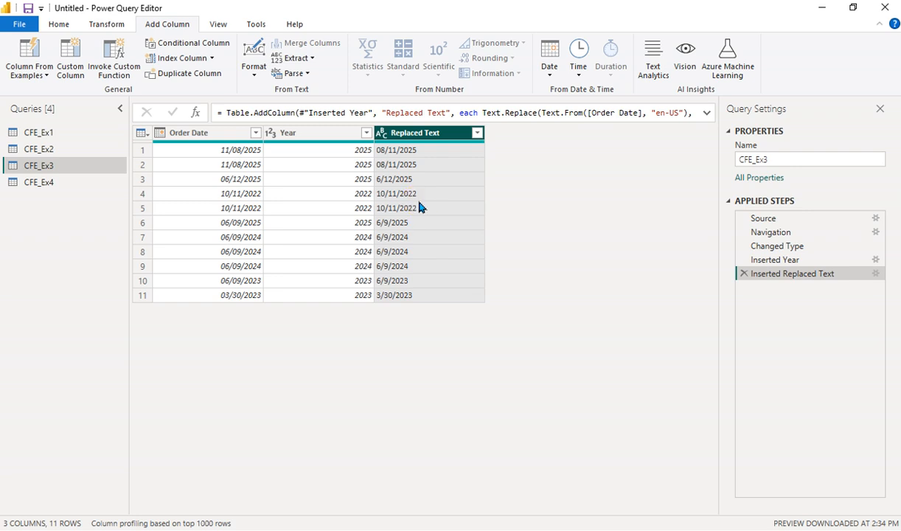
# - Add a month column from examples to CFE_Ex3, based on Order Date, giving 11 as the first row's example
pyautogui.click(222, 135)
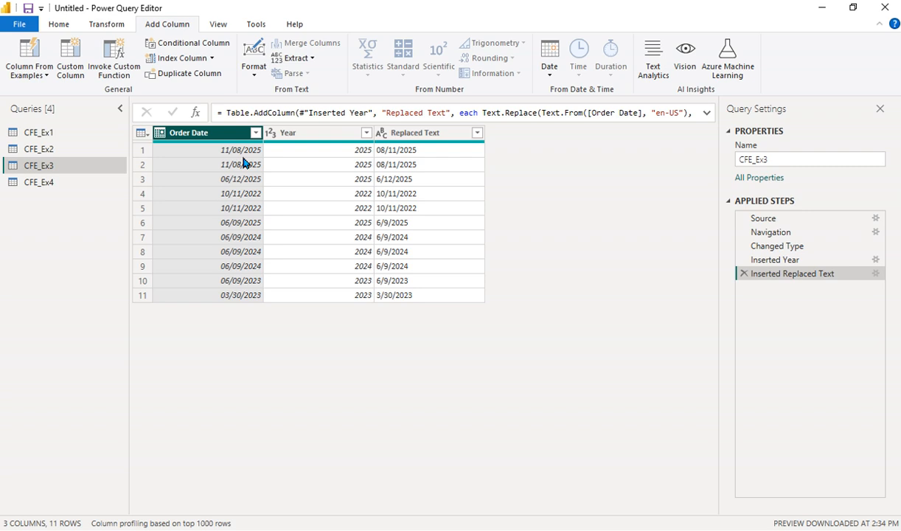
pyautogui.hotkey('ctrl', 'e')
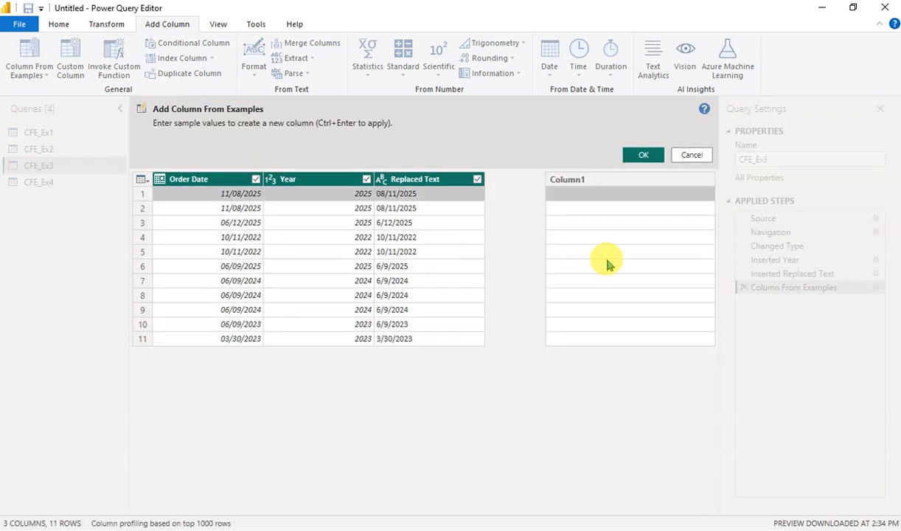
pyautogui.write('11')
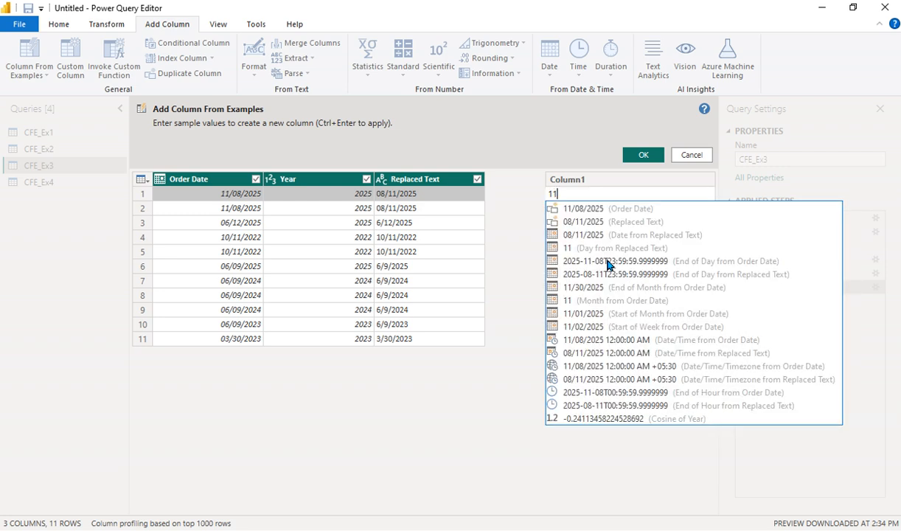
pyautogui.press('Escape')
pyautogui.press('Return')
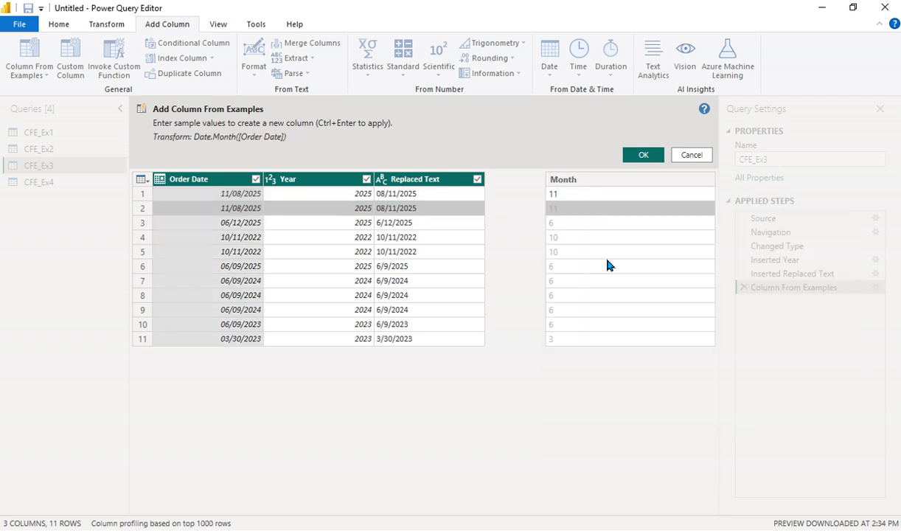
pyautogui.click(636, 155)
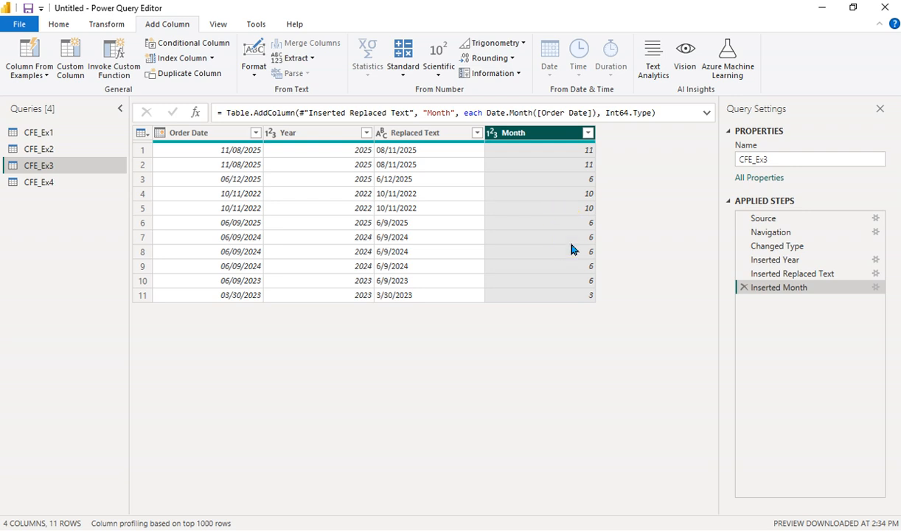
# - Add a column from examples to CFE_Ex4 that extracts the city from Data, giving London for the first row
pyautogui.click(84, 189)
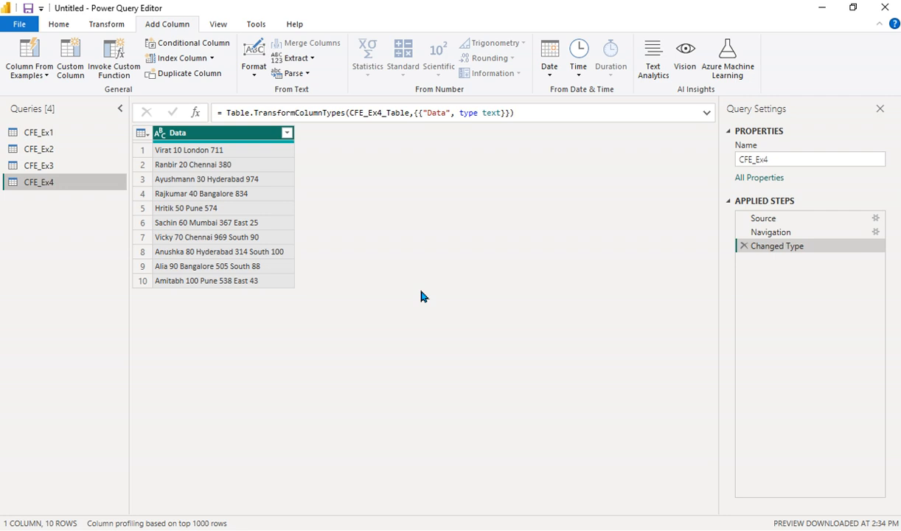
pyautogui.hotkey('ctrl', 'e')
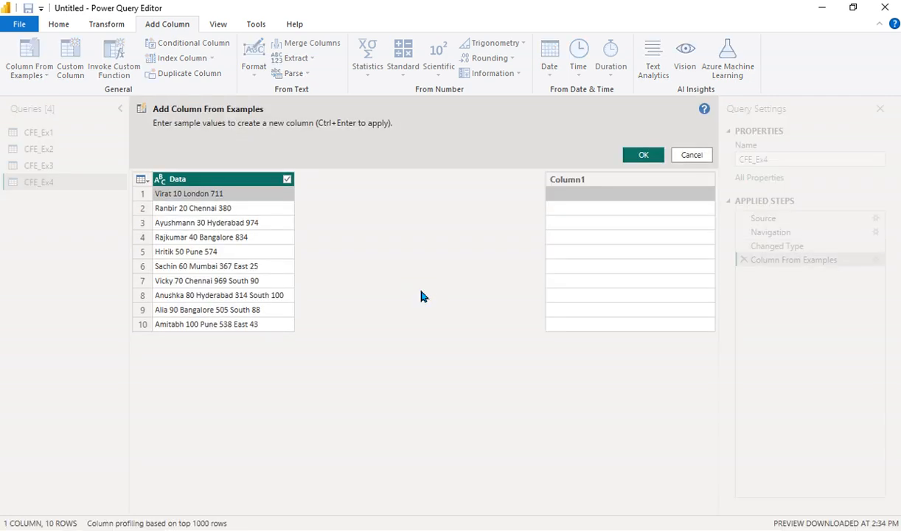
pyautogui.click(570, 195)
pyautogui.write('London')
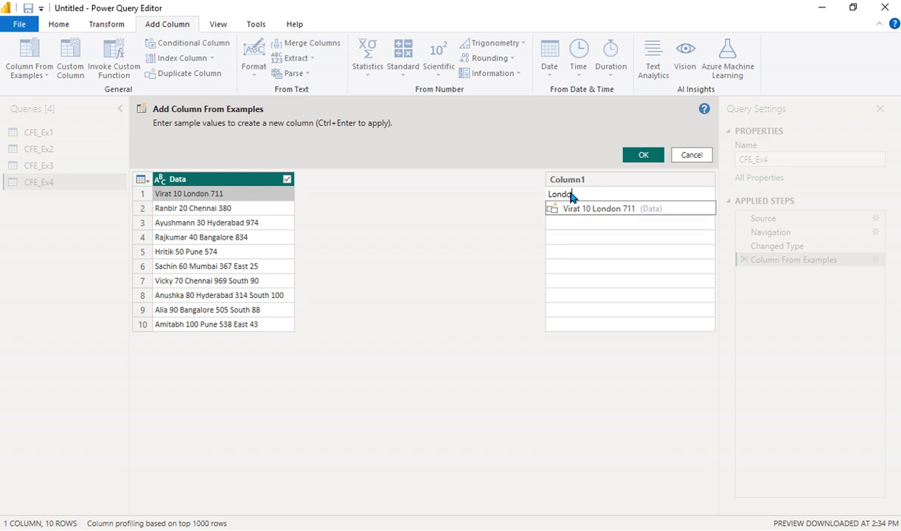
pyautogui.press('Return')
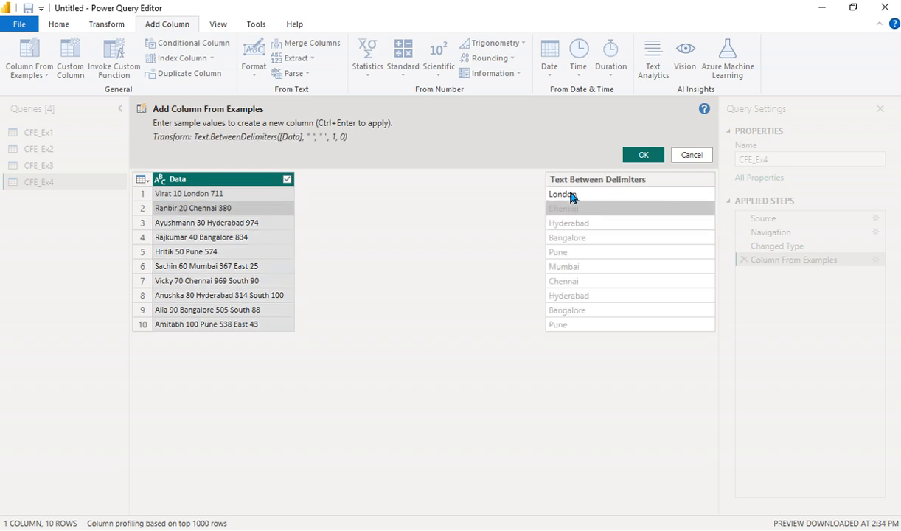
pyautogui.click(636, 153)
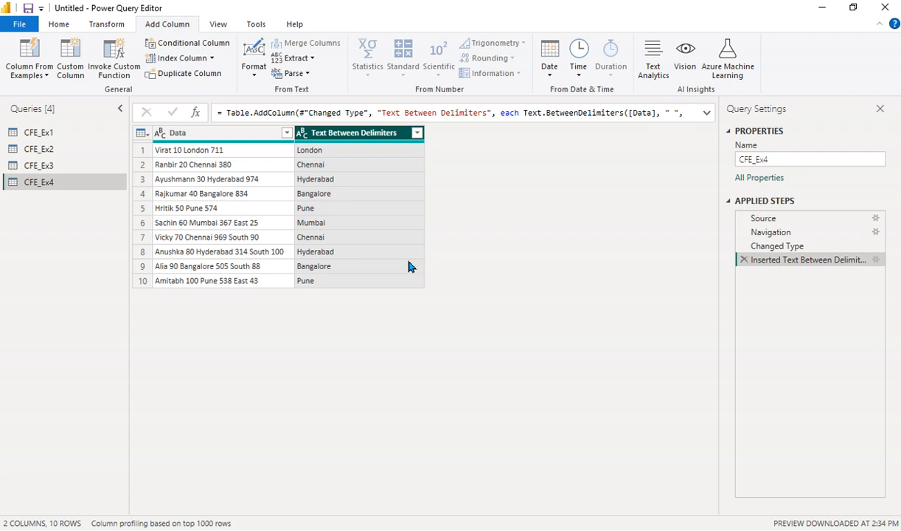
# - Add a column from examples to CFE_Ex4 that extracts the person's name from Data, giving the first row's name
pyautogui.click(239, 133)
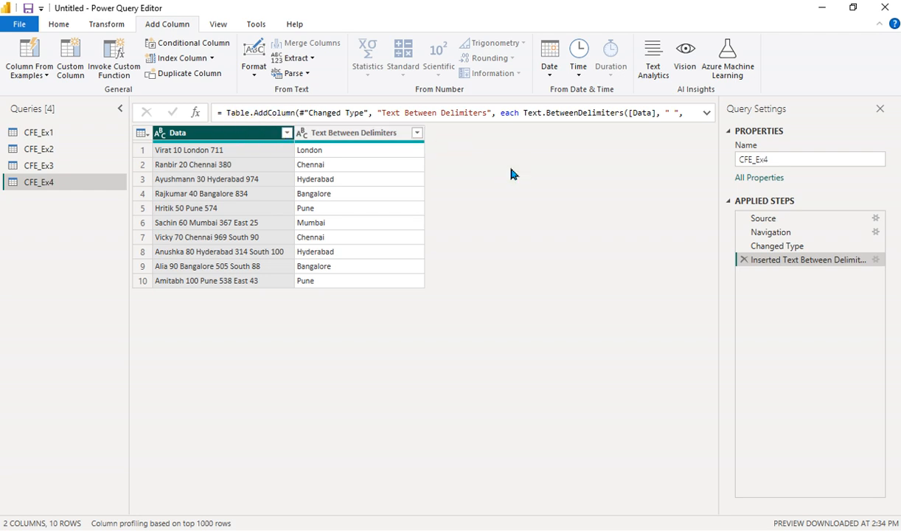
pyautogui.hotkey('ctrl', 'e')
pyautogui.click(557, 196)
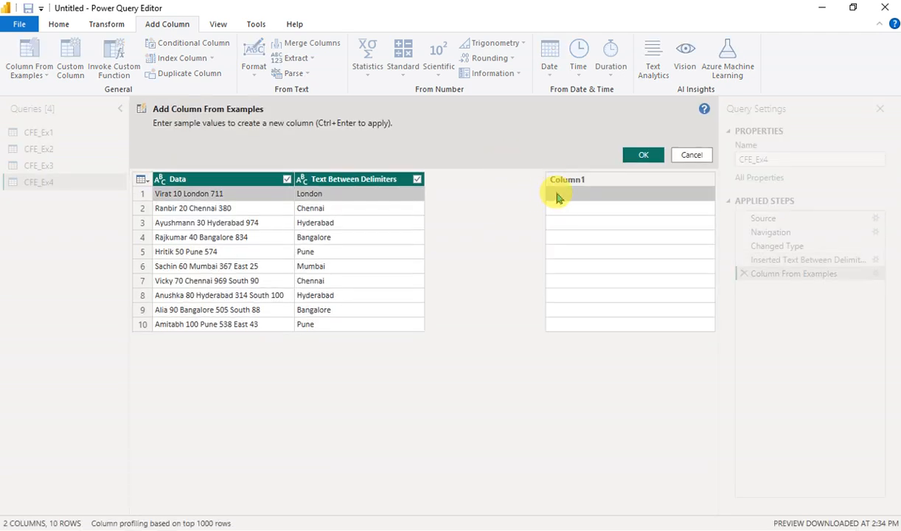
pyautogui.write('Virat')
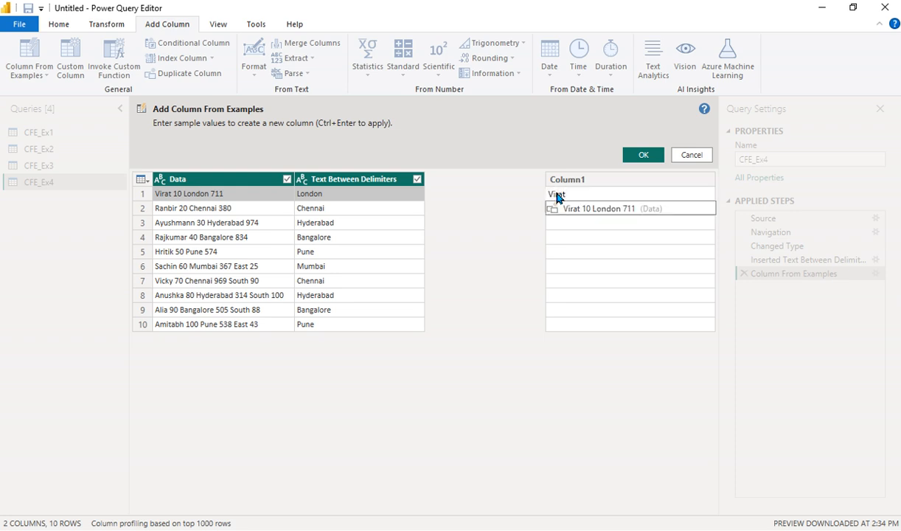
pyautogui.press('Return')
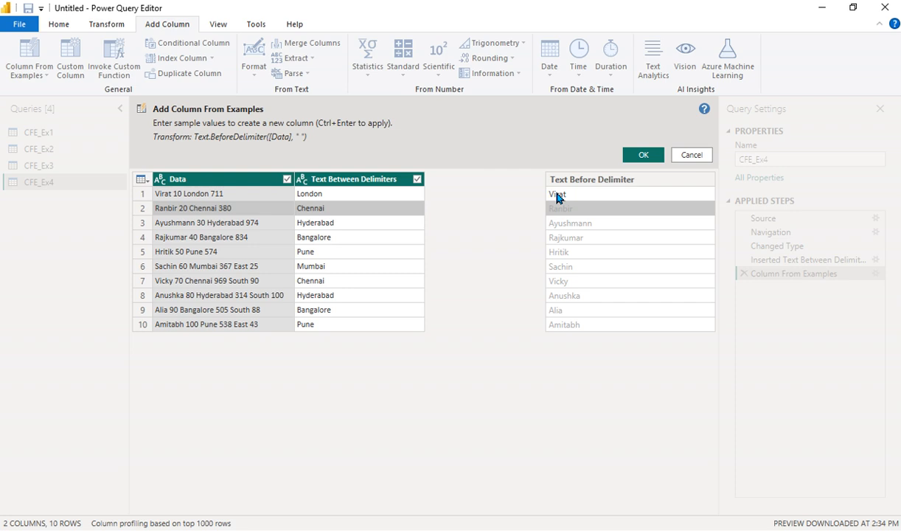
pyautogui.click(641, 155)
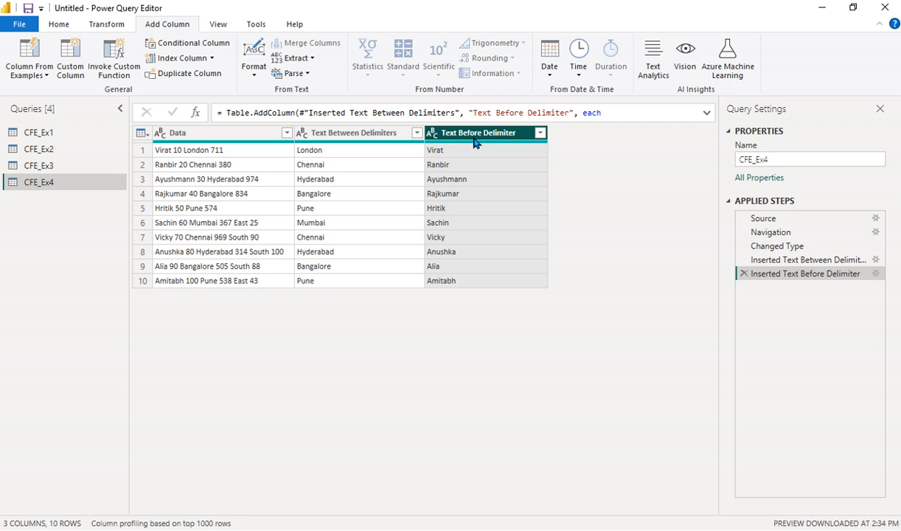
# - Start another column from examples on CFE_Ex4's Data column, giving 711 as the first row's example
pyautogui.click(251, 131)
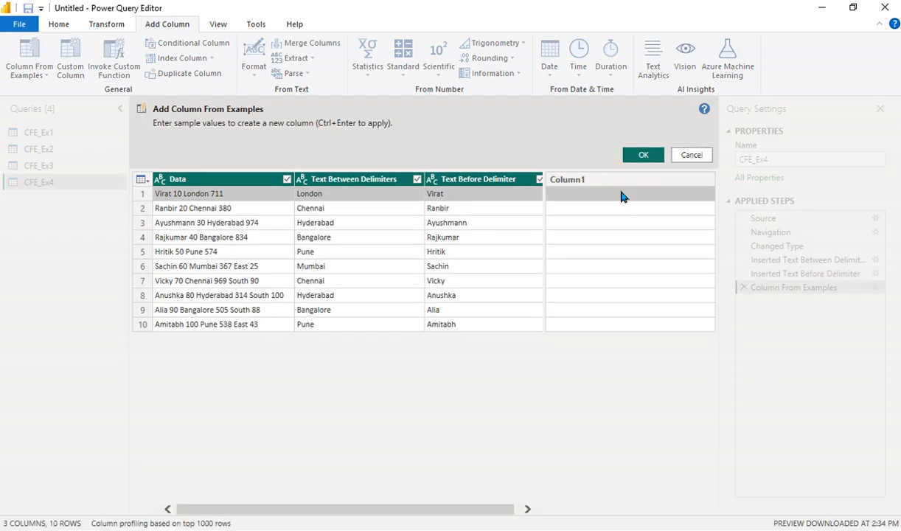
pyautogui.click(621, 195)
pyautogui.write('711')
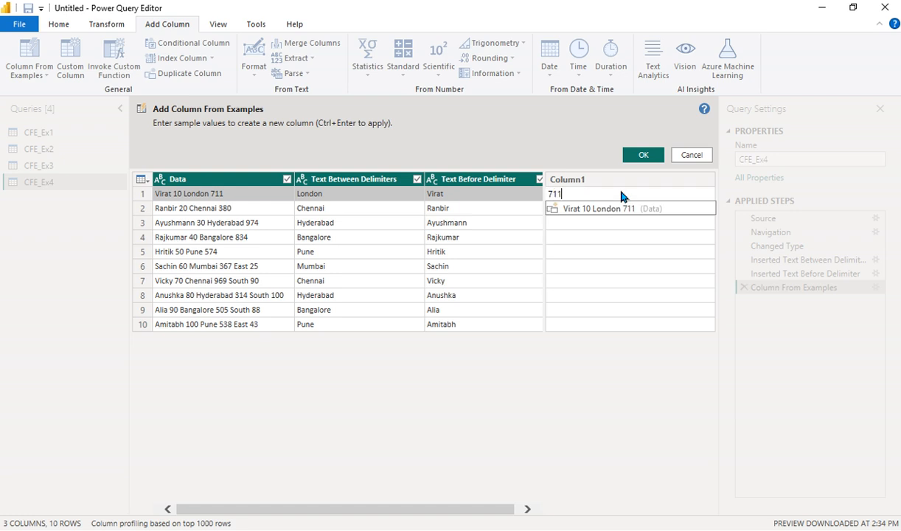
pyautogui.press('Return')
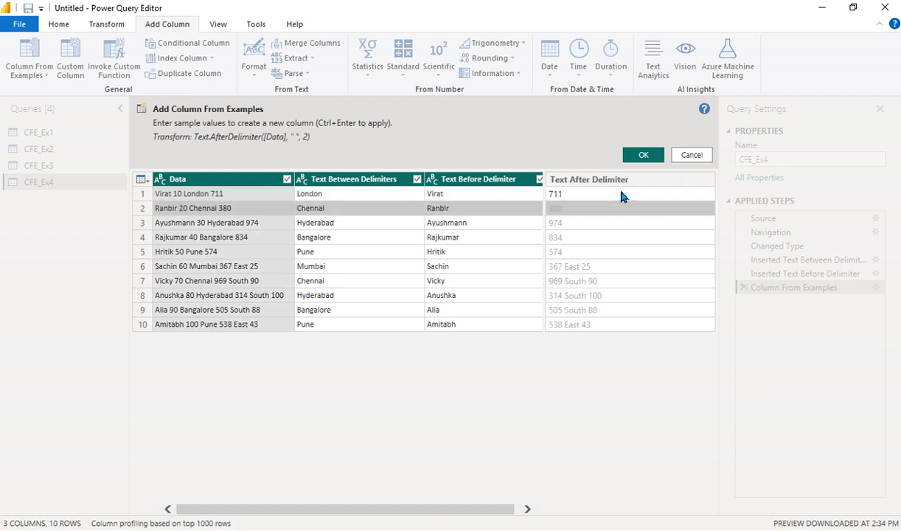
# - Correct the sixth row's example to 367 and add the extracted number column to CFE_Ex4
pyautogui.click(582, 269)
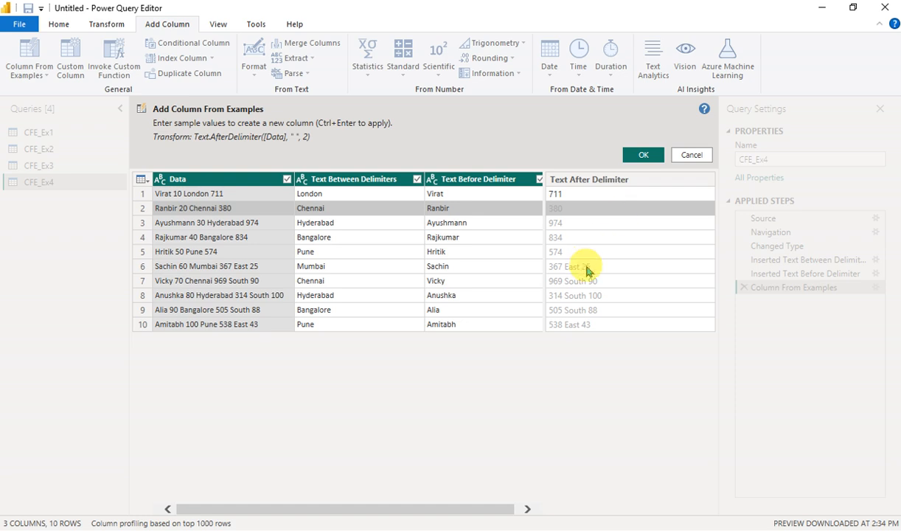
pyautogui.doubleClick(584, 270)
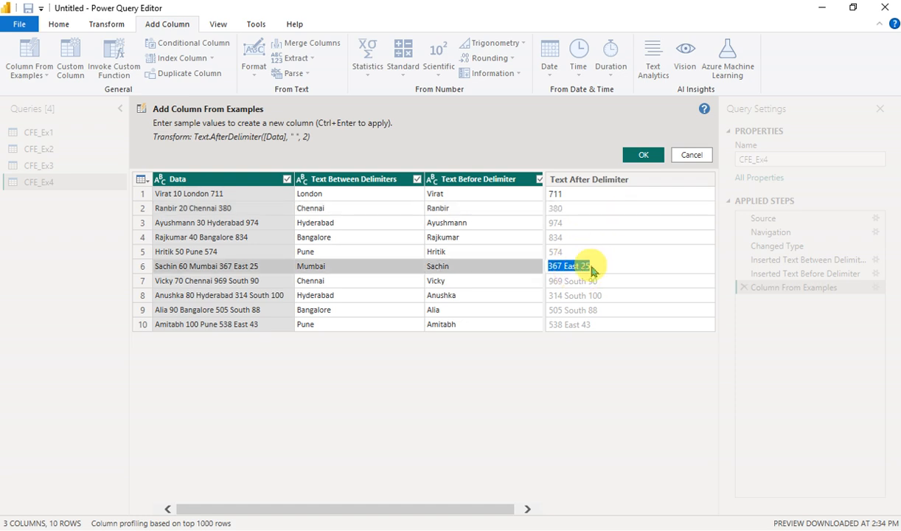
pyautogui.click(595, 270)
pyautogui.press('BackSpace')
pyautogui.press('BackSpace')
pyautogui.press('BackSpace')
pyautogui.press('BackSpace')
pyautogui.press('Return')
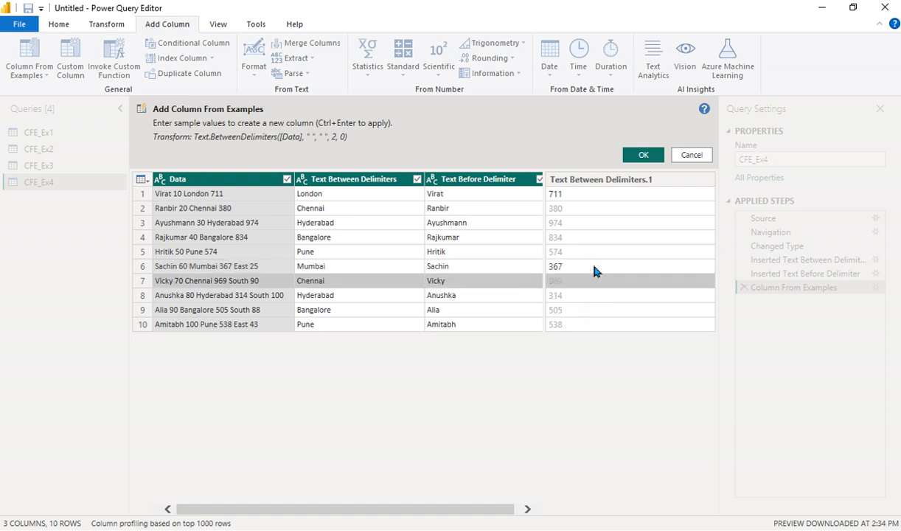
pyautogui.click(644, 155)
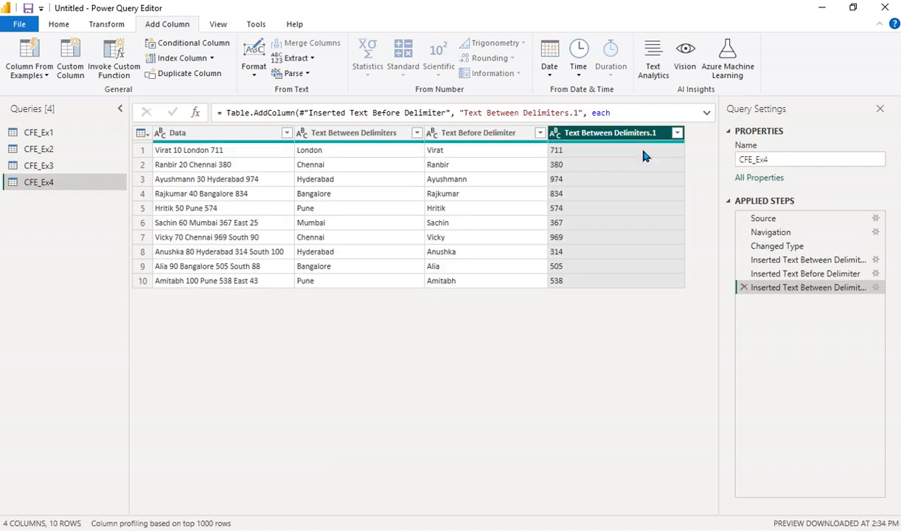
# - Revisit the earlier CFE queries and minimize the Power Query Editor to return to the Power BI Desktop report page
pyautogui.moveTo(618, 145)
pyautogui.click(63, 168)
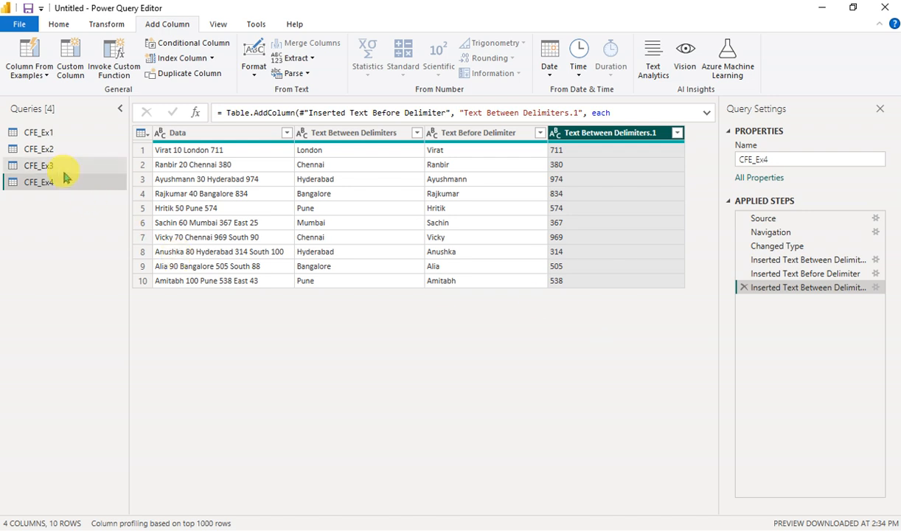
pyautogui.click(59, 133)
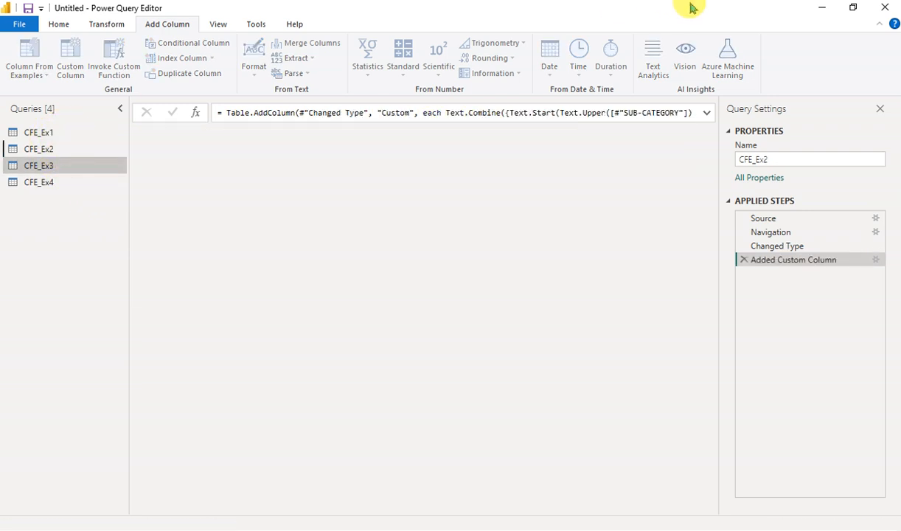
pyautogui.click(812, 9)
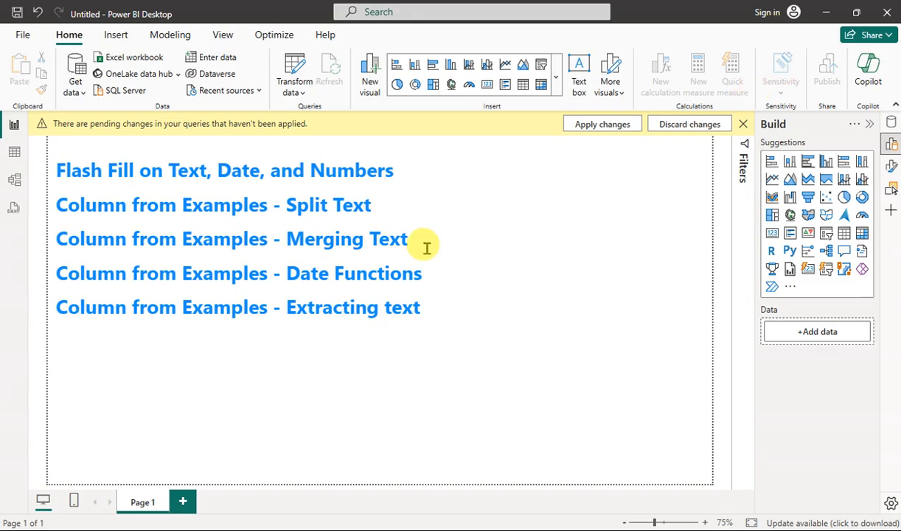